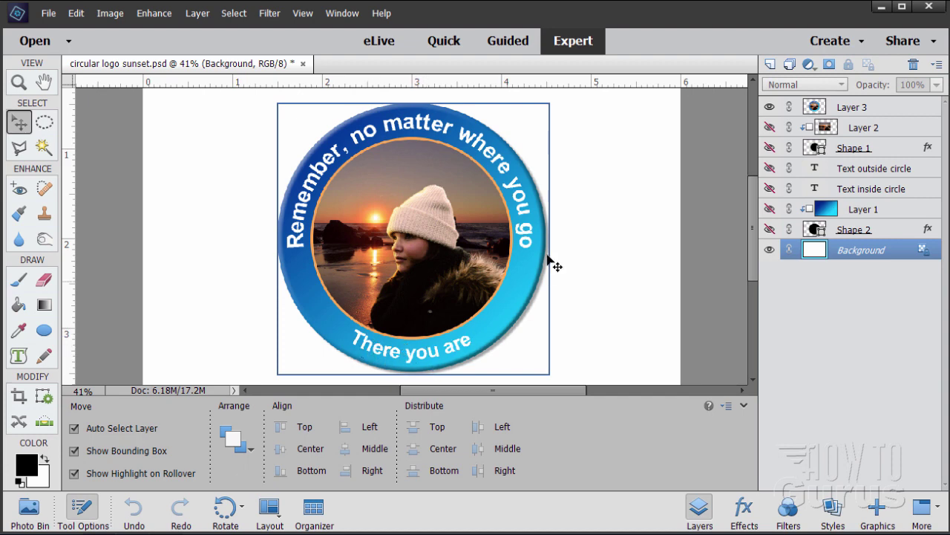
# Close circular logo sunset.psd and create a blank 6 x 4 inch RGB document at 300 pixels/inch with a white background.
pyautogui.click(303, 64)
pyautogui.click(481, 227)
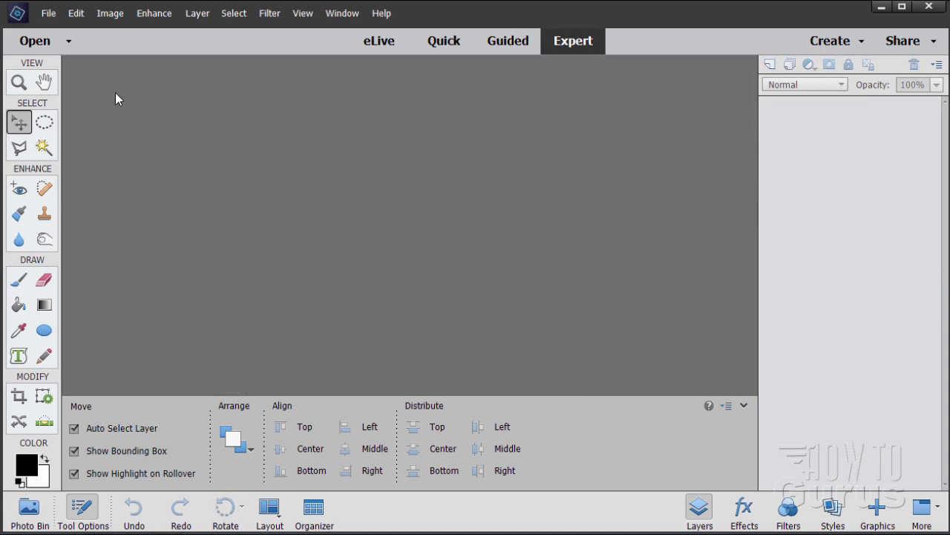
pyautogui.click(49, 13)
pyautogui.moveTo(52, 30)
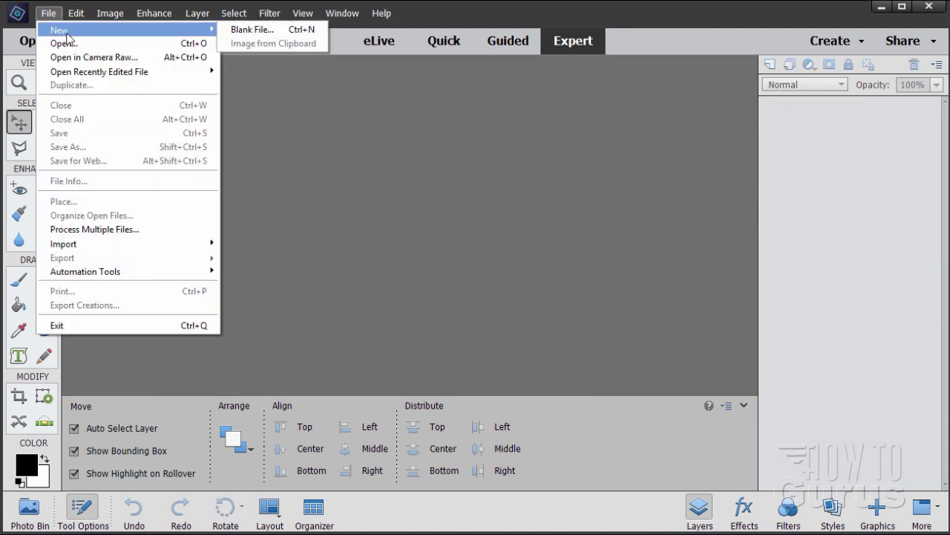
pyautogui.click(244, 30)
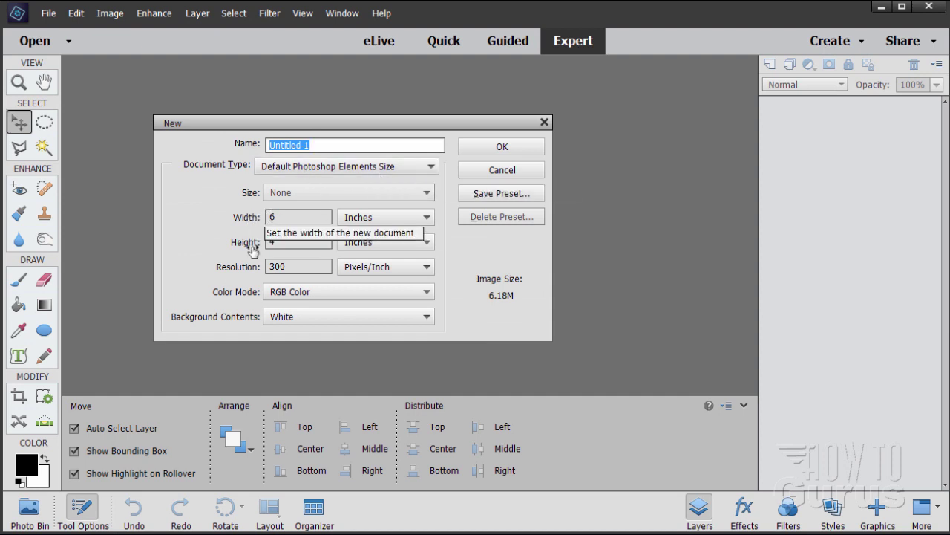
pyautogui.doubleClick(304, 267)
pyautogui.click(293, 269)
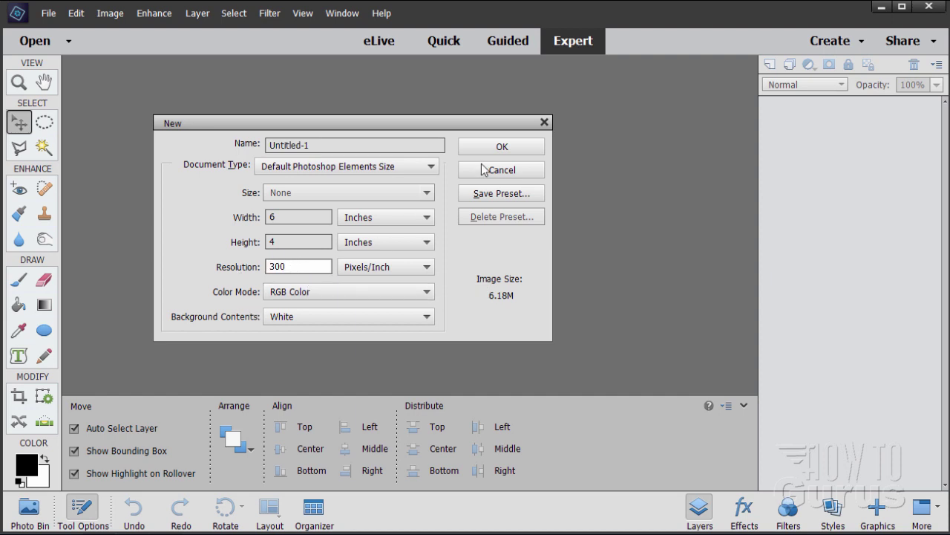
pyautogui.click(499, 146)
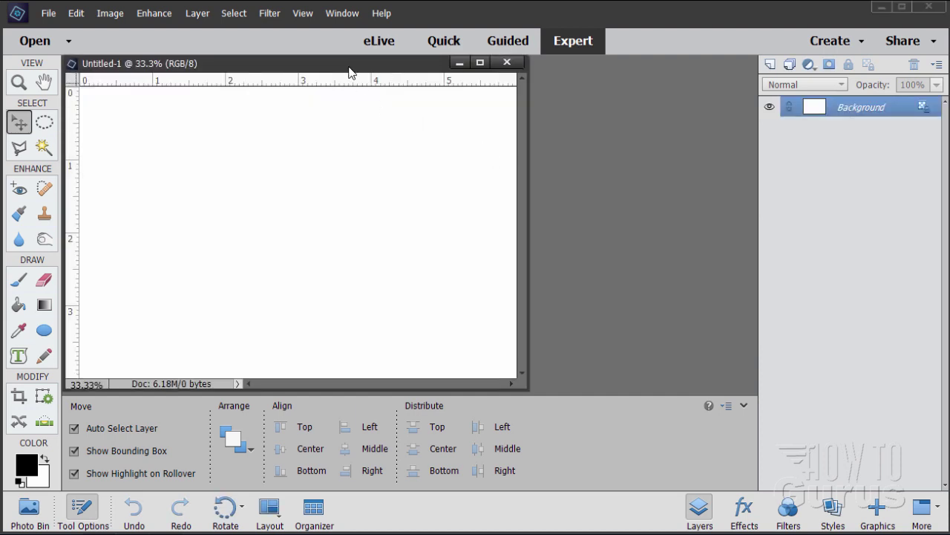
# Review the General preferences for floating documents and window docking, and dock the Untitled-1 window as a tab.
pyautogui.moveTo(349, 72); pyautogui.dragTo(416, 71)
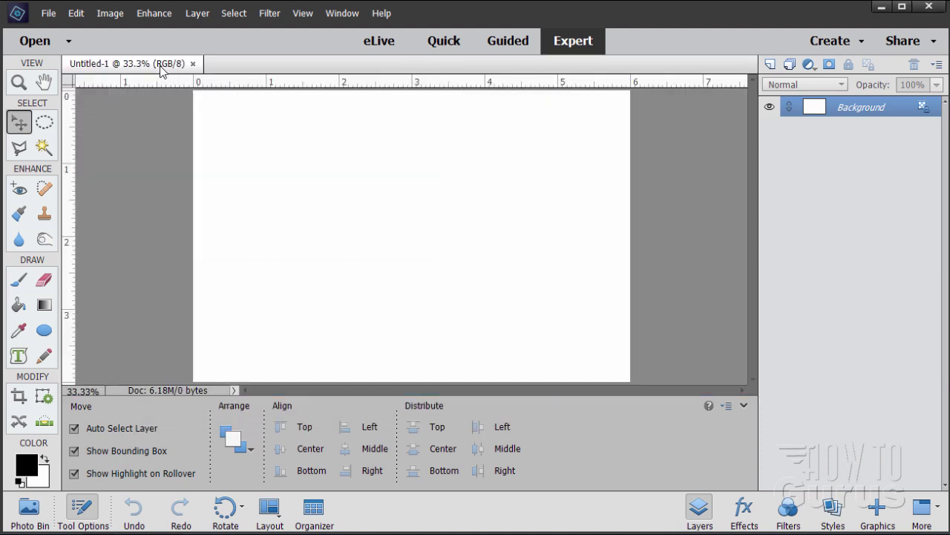
pyautogui.moveTo(160, 69); pyautogui.dragTo(344, 111)
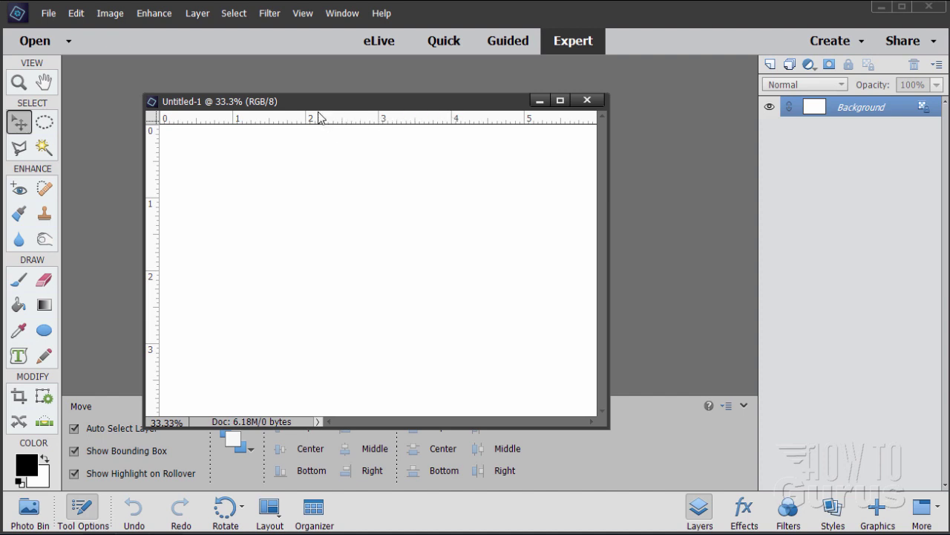
pyautogui.click(75, 16)
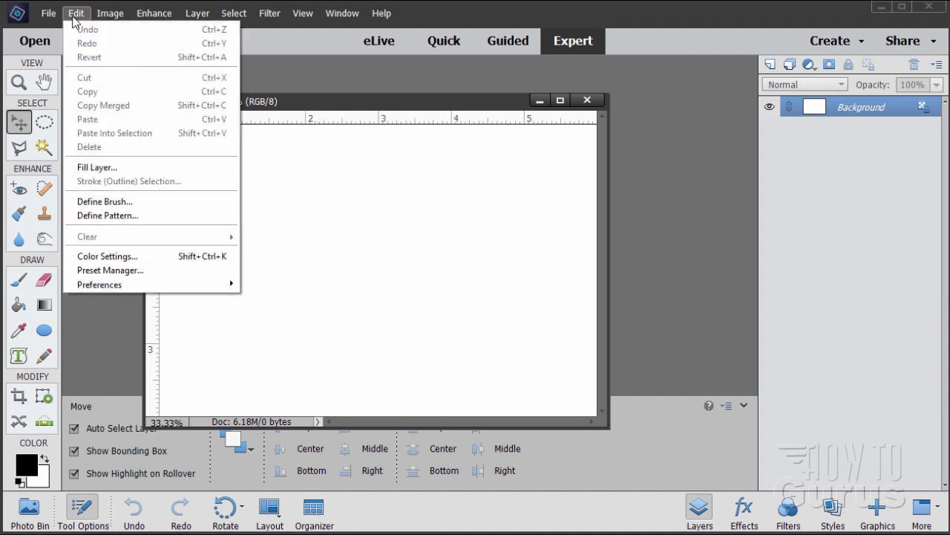
pyautogui.moveTo(152, 286)
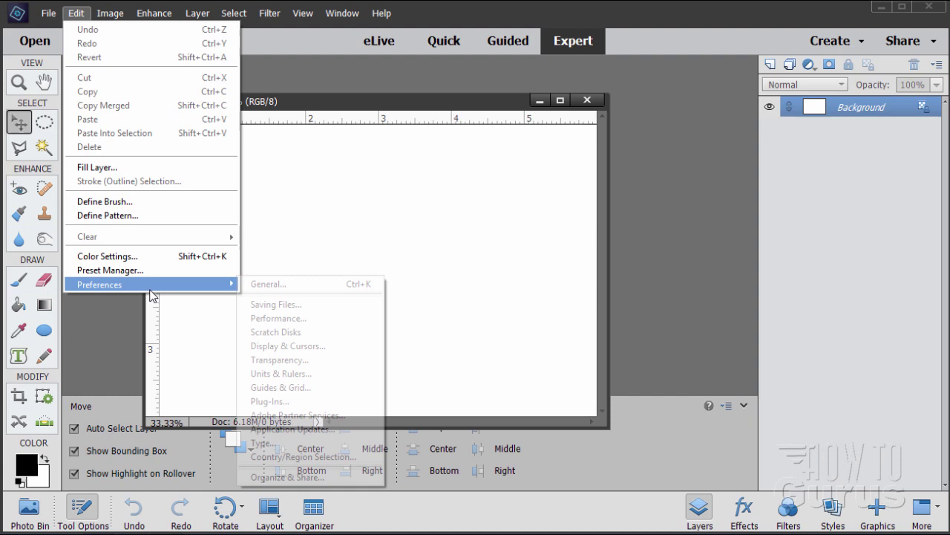
pyautogui.click(285, 289)
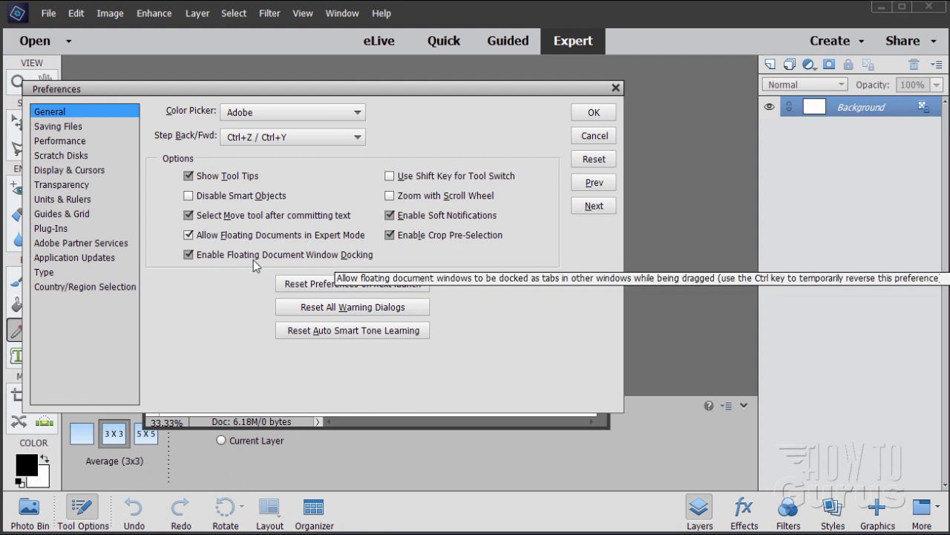
pyautogui.click(594, 112)
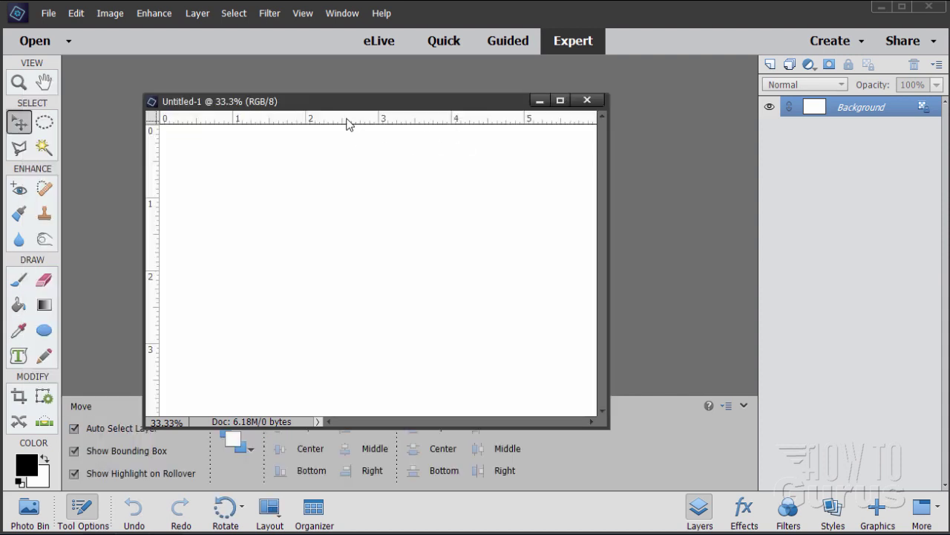
pyautogui.moveTo(340, 110); pyautogui.dragTo(362, 61)
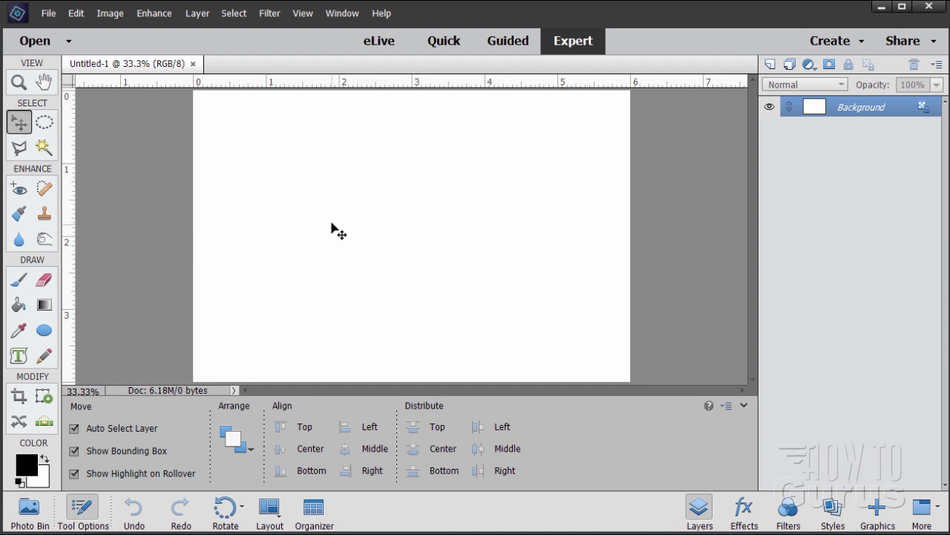
# Place a vertical guide at 3 inches and a horizontal guide at about 2 inches, crossing at the canvas centre.
pyautogui.click(305, 14)
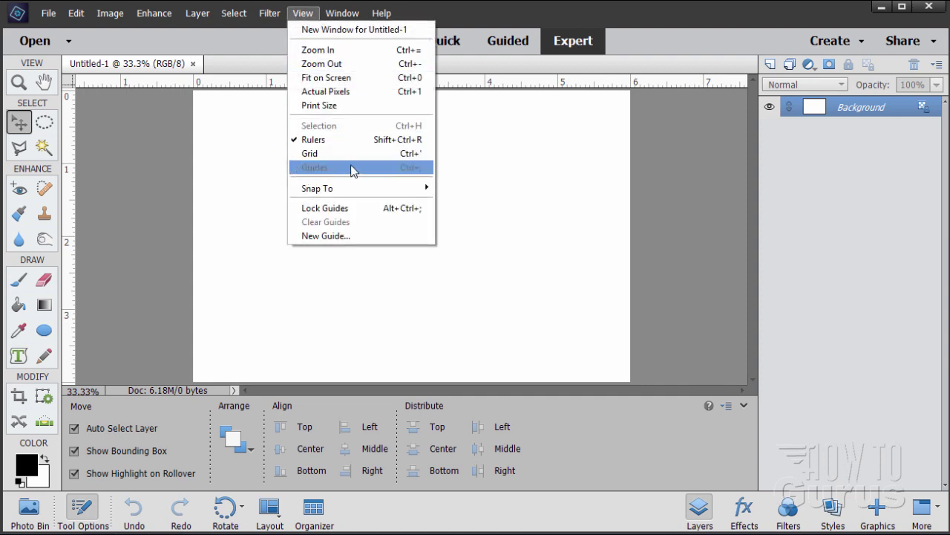
pyautogui.moveTo(349, 190)
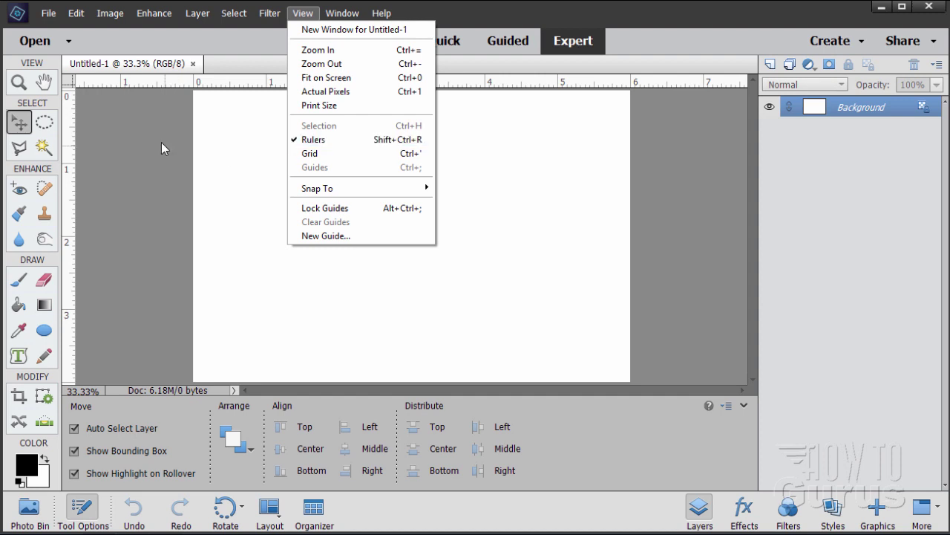
pyautogui.click(178, 94)
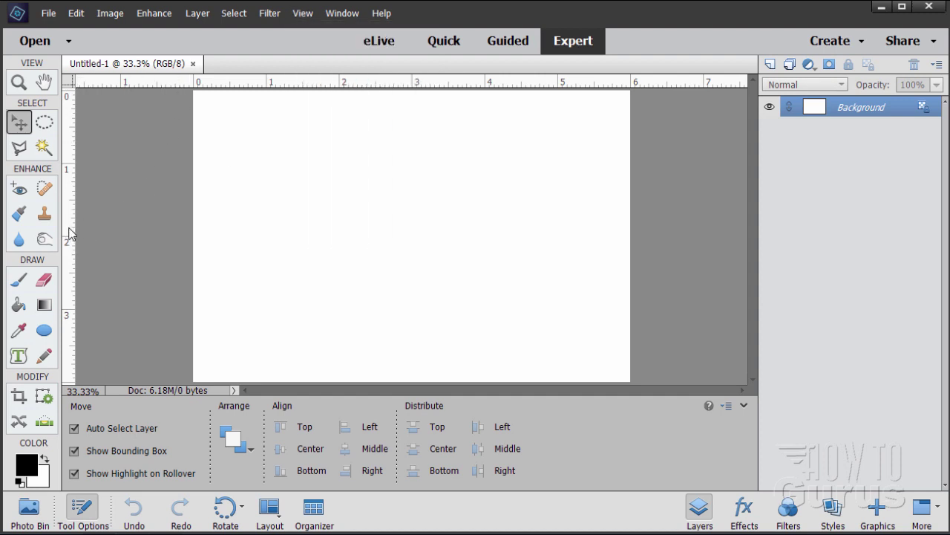
pyautogui.moveTo(69, 234); pyautogui.dragTo(412, 217)
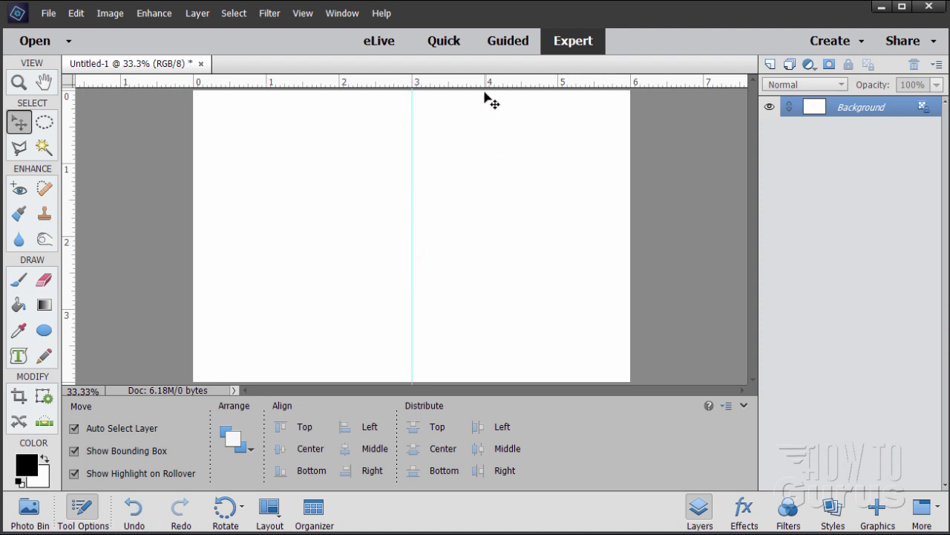
pyautogui.moveTo(486, 84); pyautogui.dragTo(486, 236)
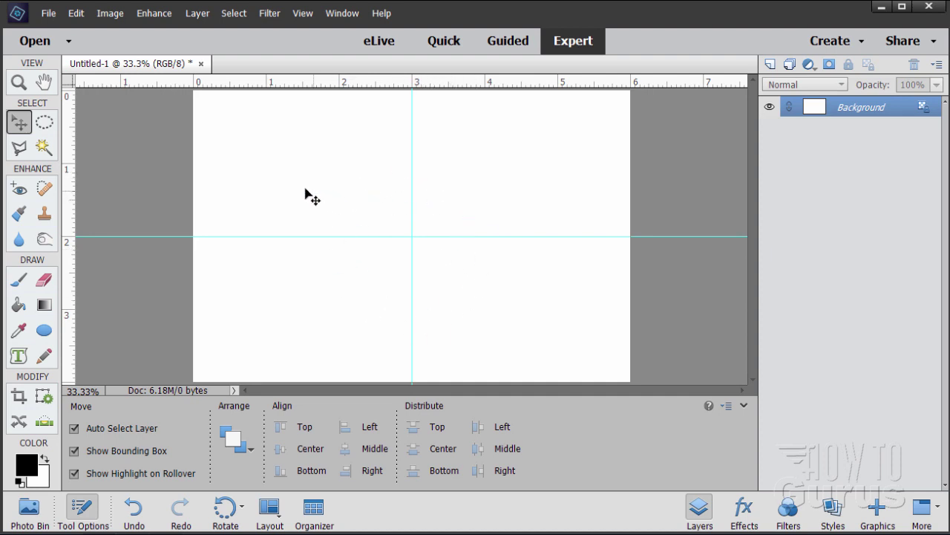
# Draw a black circle about 2.2 inches wide from the guide intersection with the Ellipse tool constrained to Circle.
pyautogui.click(46, 335)
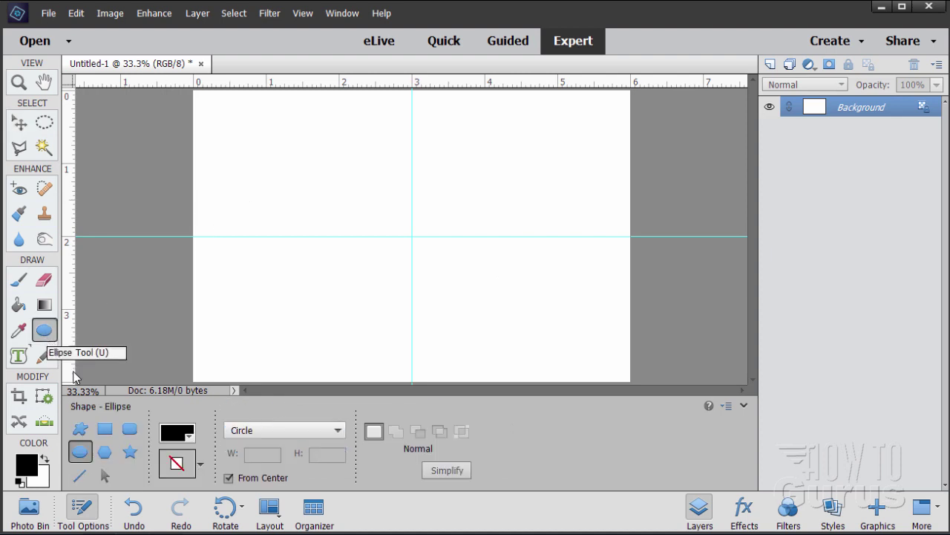
pyautogui.click(105, 429)
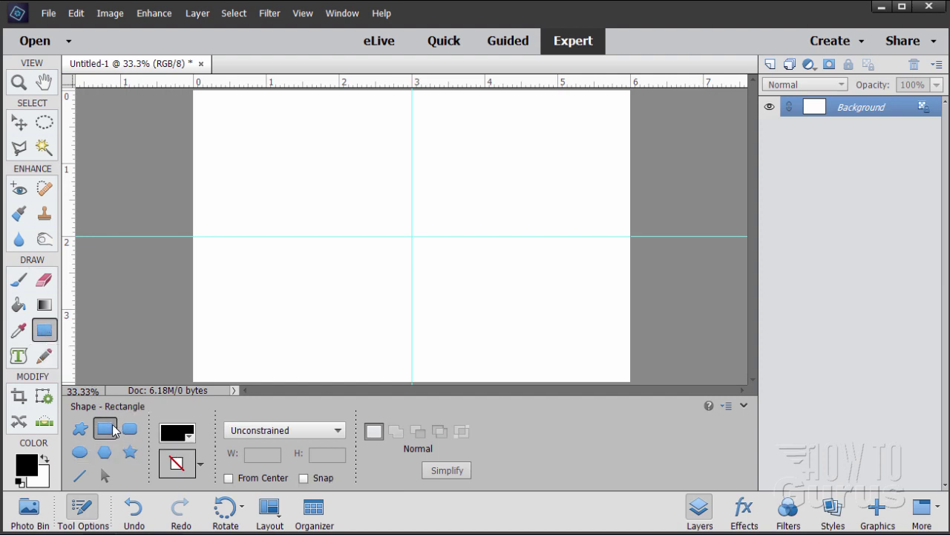
pyautogui.click(80, 452)
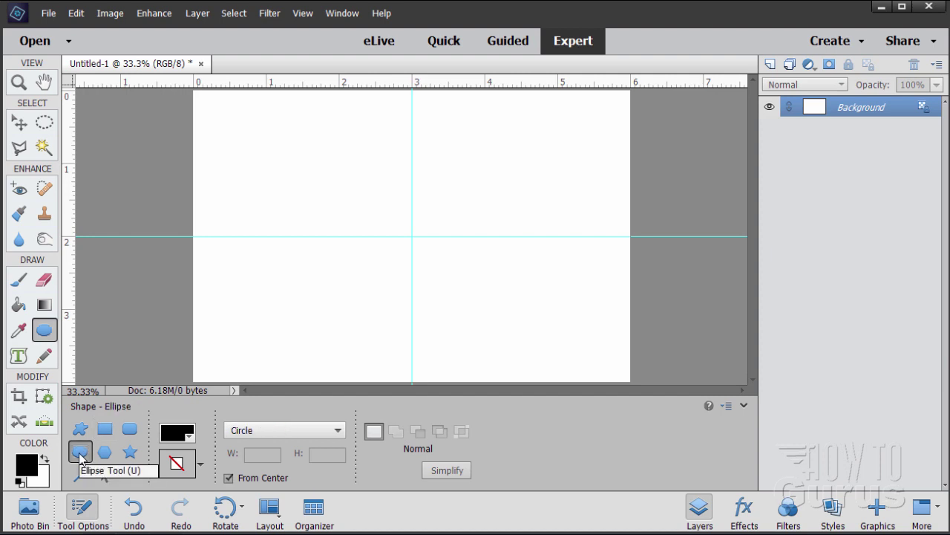
pyautogui.click(329, 432)
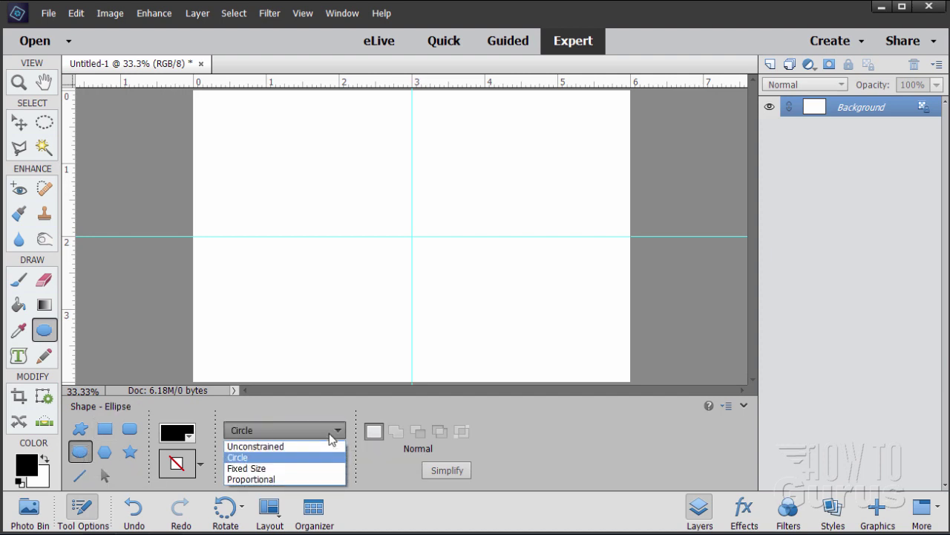
pyautogui.click(245, 458)
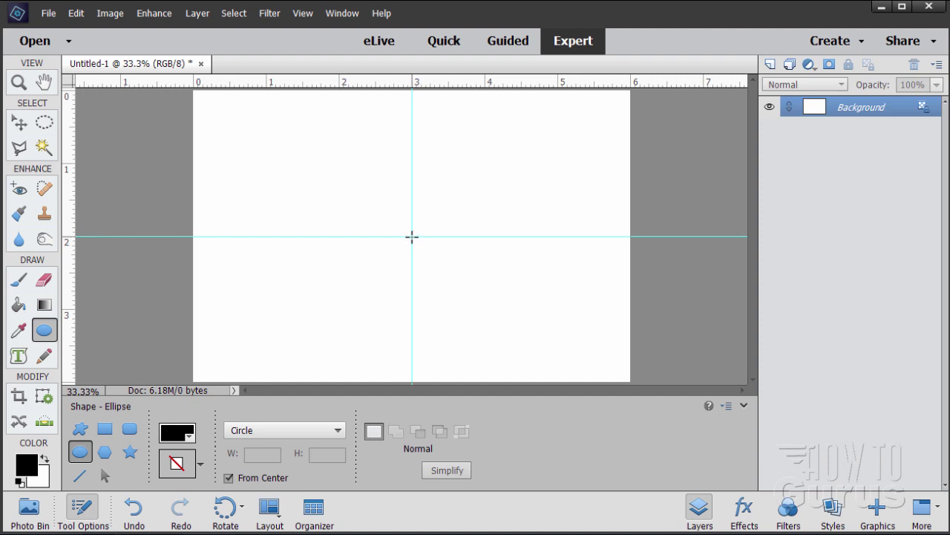
pyautogui.moveTo(416, 239); pyautogui.dragTo(469, 294)
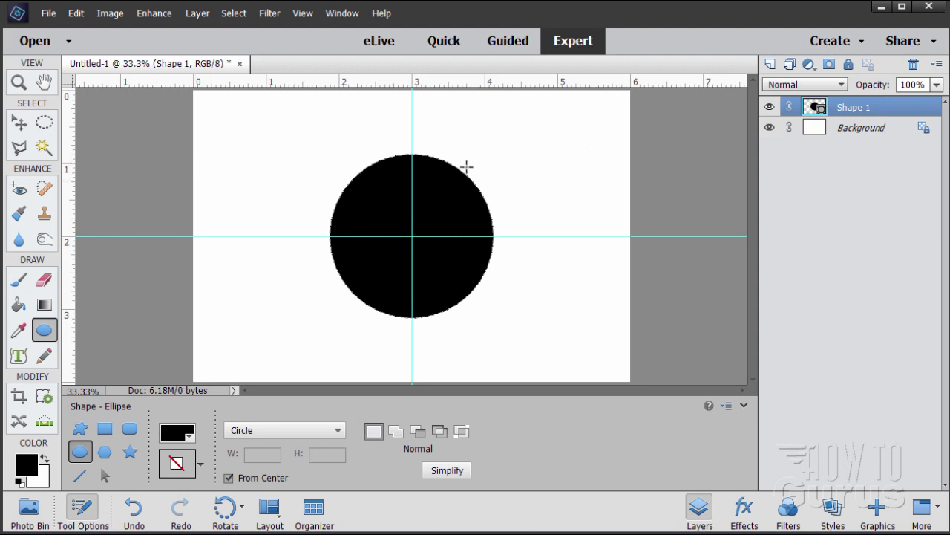
pyautogui.click(303, 12)
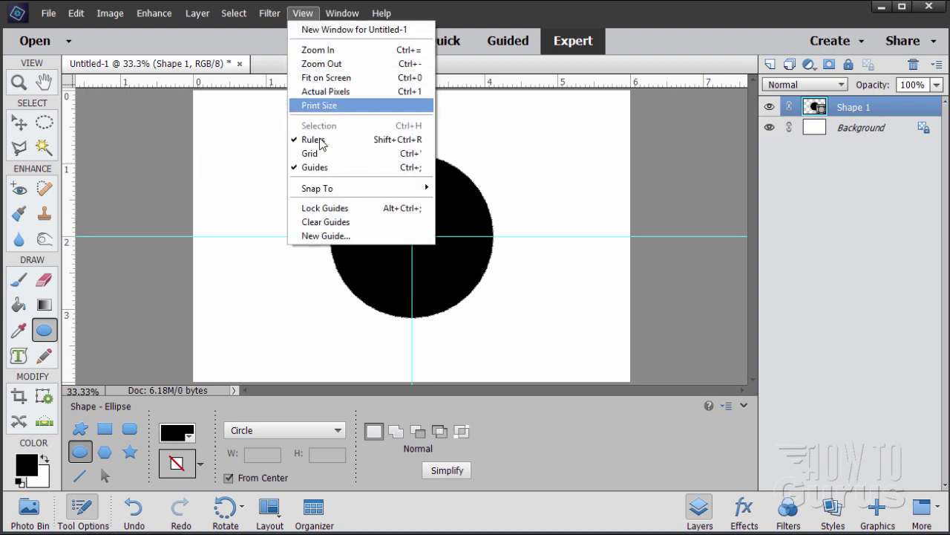
pyautogui.click(319, 236)
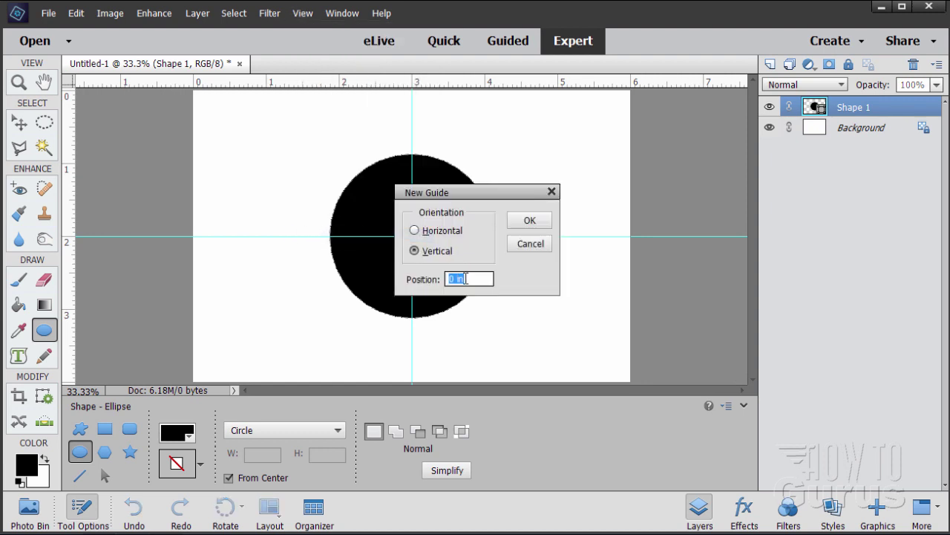
pyautogui.click(529, 244)
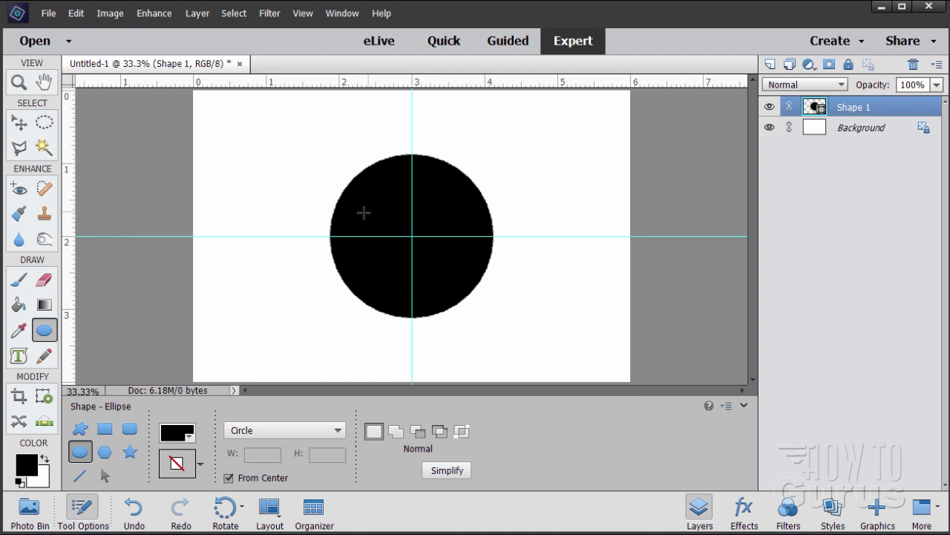
# Draw a circular Text on Shape path about 2.4 inches wide with the Ellipse option, centred on the guides around the black circle.
pyautogui.click(19, 355)
pyautogui.click(80, 429)
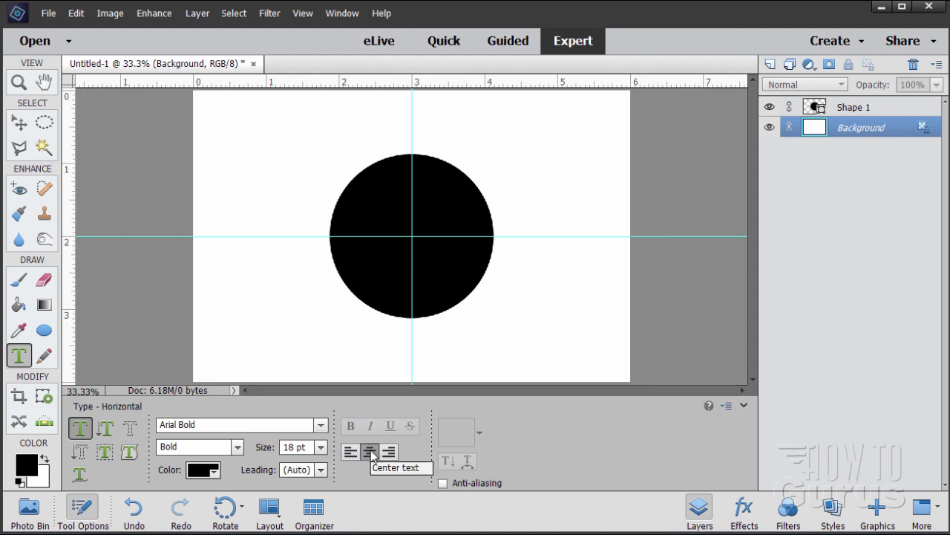
pyautogui.click(130, 451)
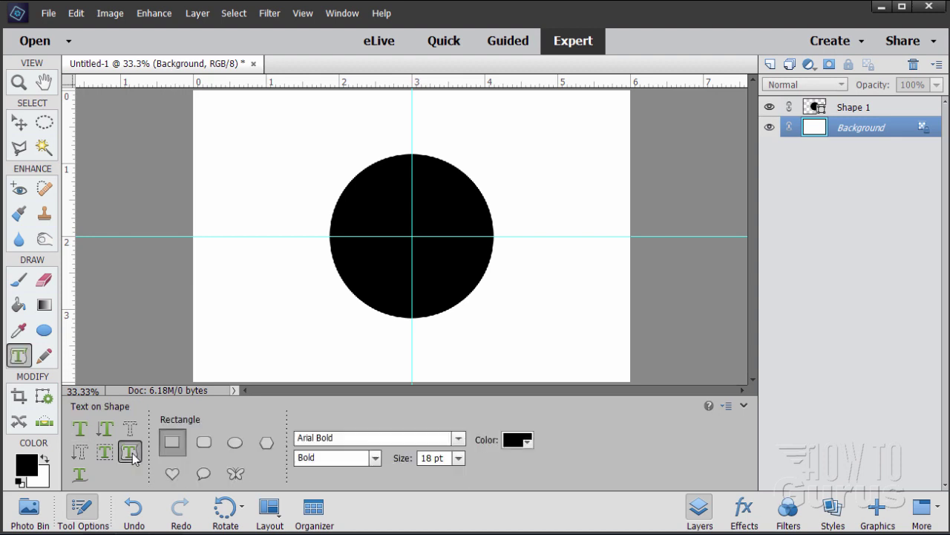
pyautogui.click(235, 444)
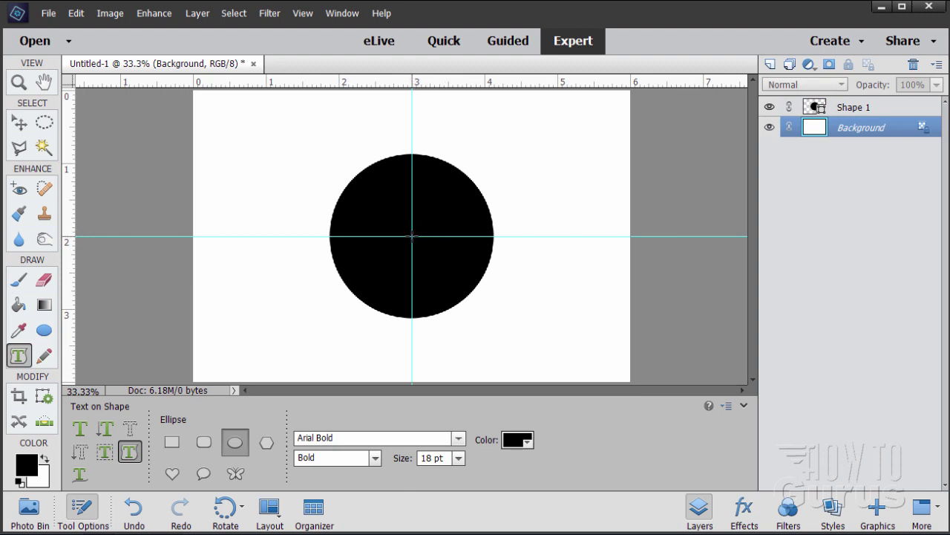
pyautogui.moveTo(413, 240); pyautogui.dragTo(478, 295)
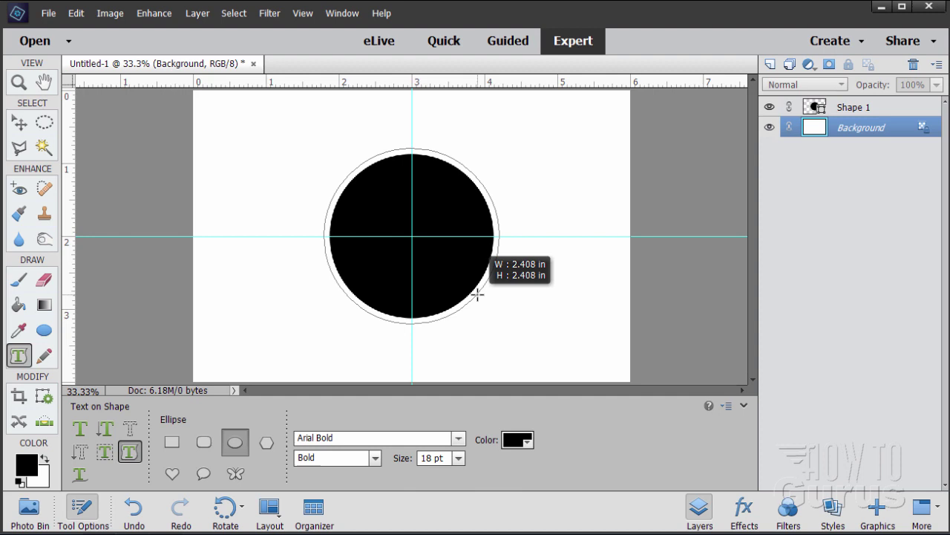
pyautogui.moveTo(477, 294); pyautogui.dragTo(477, 294)
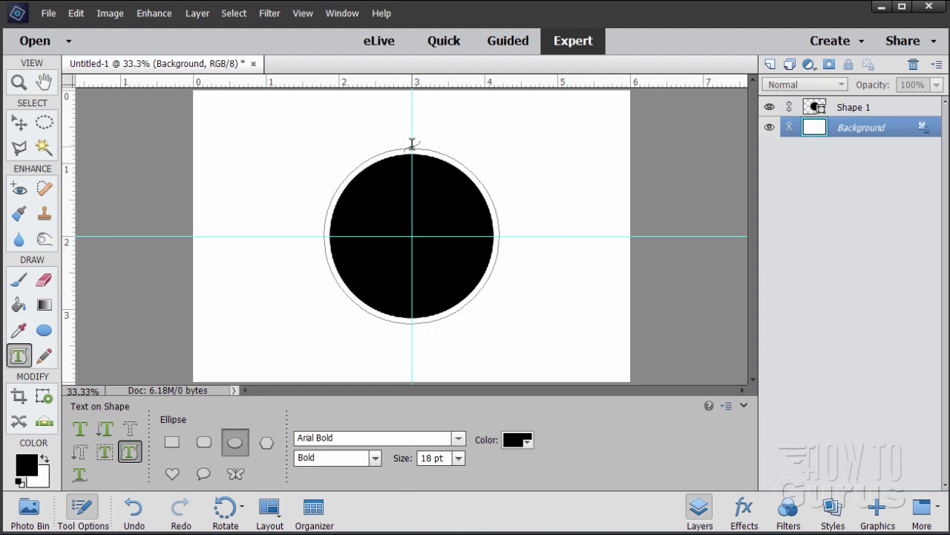
# Enter "This is some text drawn on a circle in Photoshop Elements" along the circular path, starting at its top centre.
pyautogui.click(413, 143)
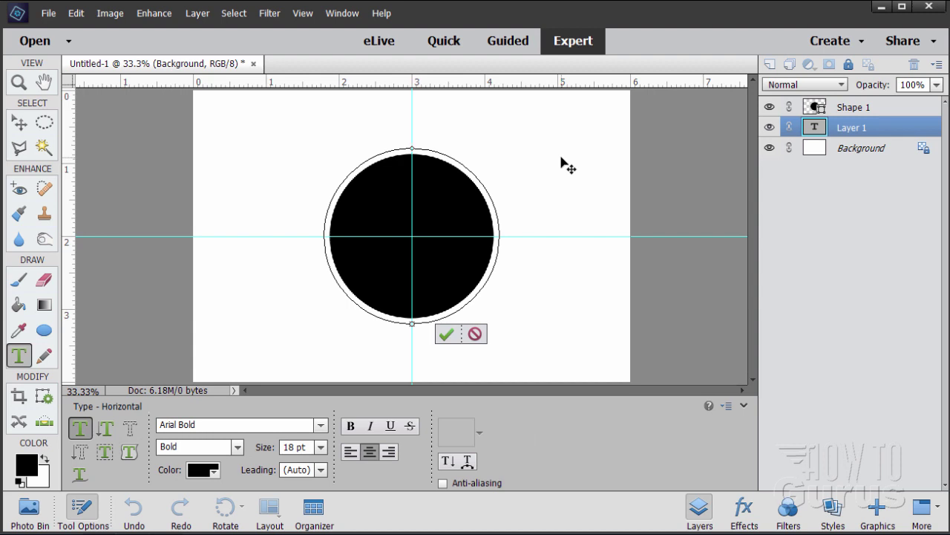
pyautogui.write('This is some text')
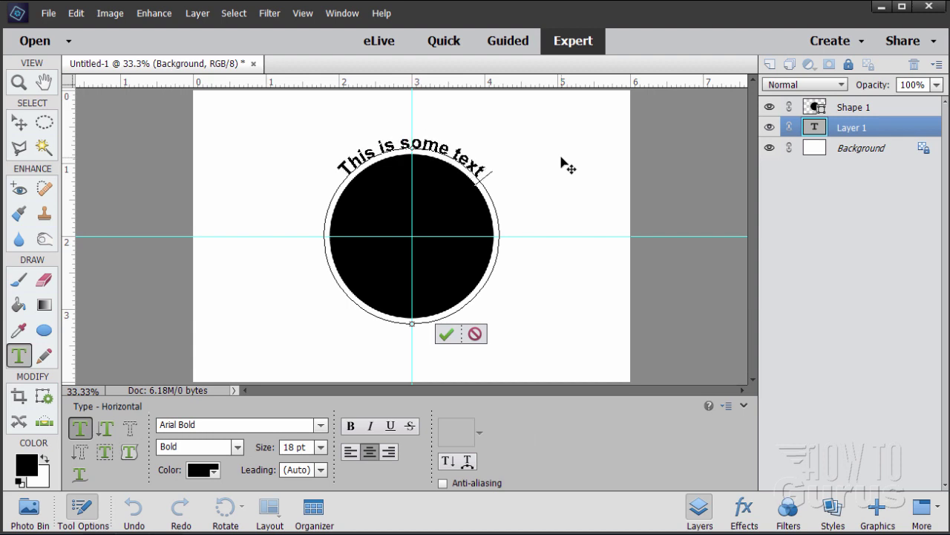
pyautogui.write(' drawn on a')
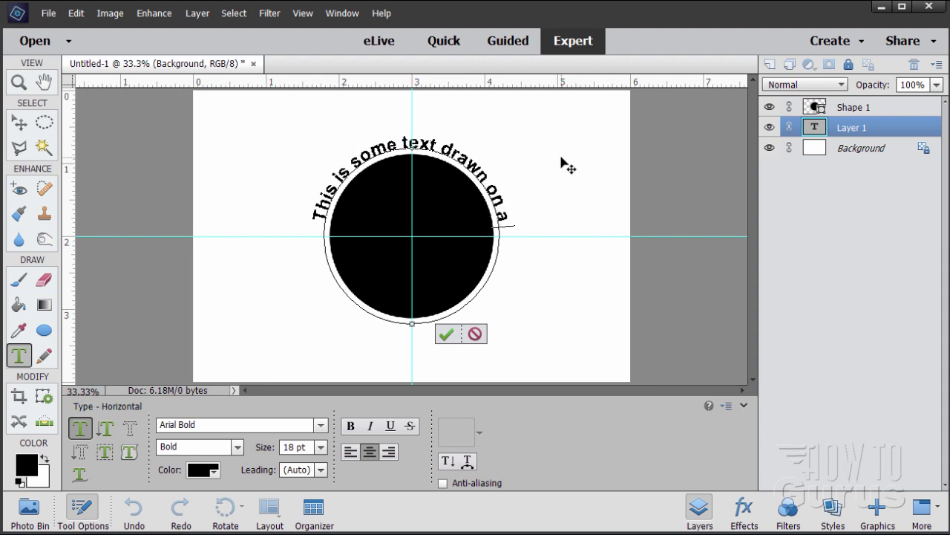
pyautogui.write(' circle in P')
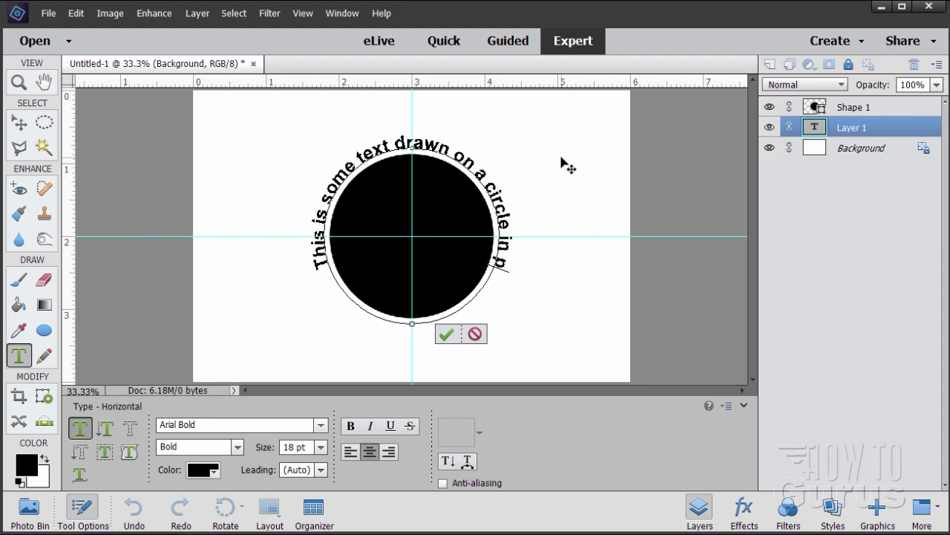
pyautogui.write('hotoshop Elemen')
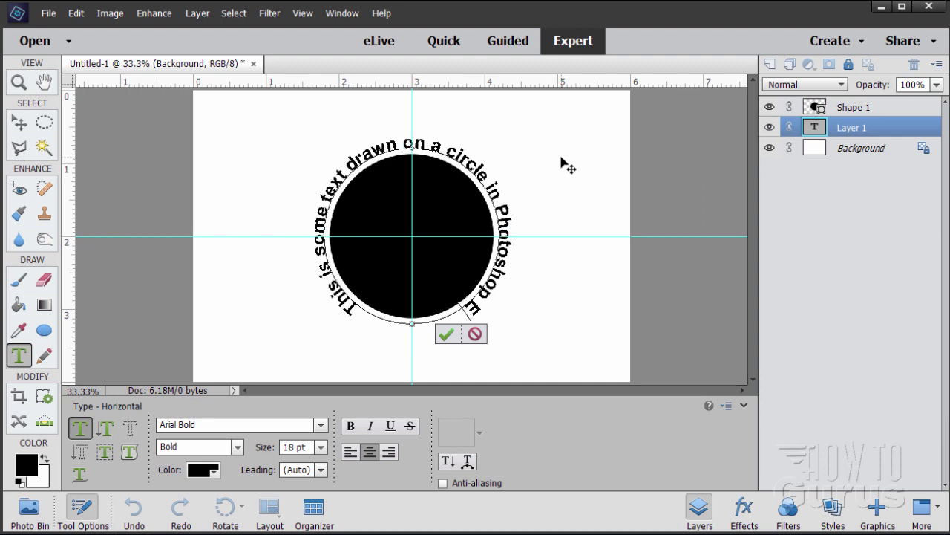
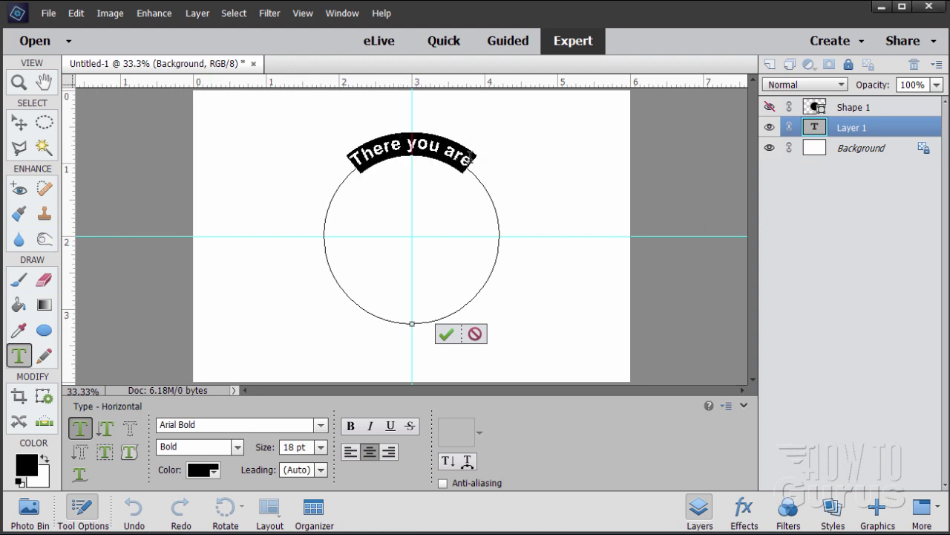
# Try flipping the "There you are" text from the top of the circular path to the inside of its bottom arc.
pyautogui.press('ctrl')
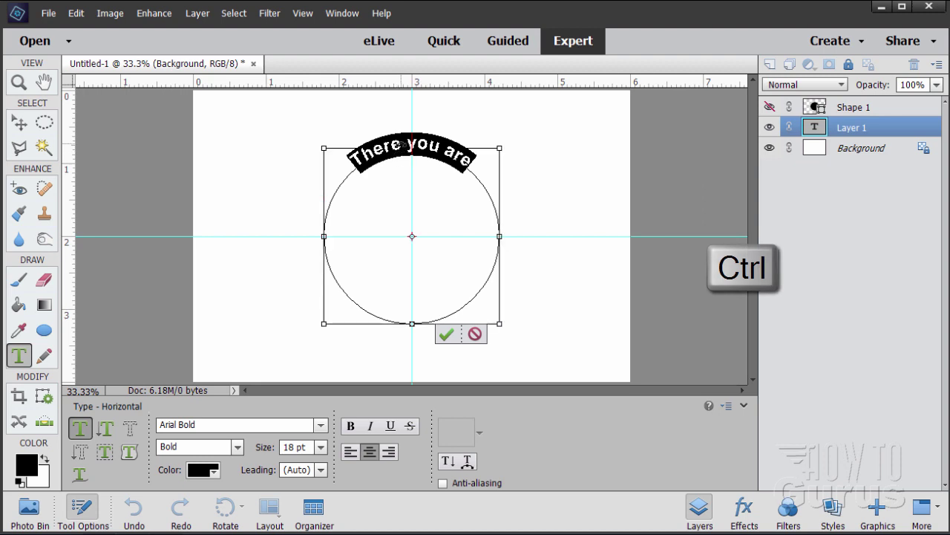
pyautogui.keyDown('ctrl'); pyautogui.click(401, 144); pyautogui.keyUp('ctrl')
pyautogui.moveTo(401, 148)
pyautogui.keyDown('ctrl'); pyautogui.mouseDown()
pyautogui.moveTo(416, 275)
pyautogui.moveTo(421, 265)
pyautogui.moveTo(407, 278)
pyautogui.moveTo(420, 282)
pyautogui.moveTo(414, 290)
pyautogui.mouseUp(); pyautogui.keyUp('ctrl')
pyautogui.hotkey('ctrl', 'a')
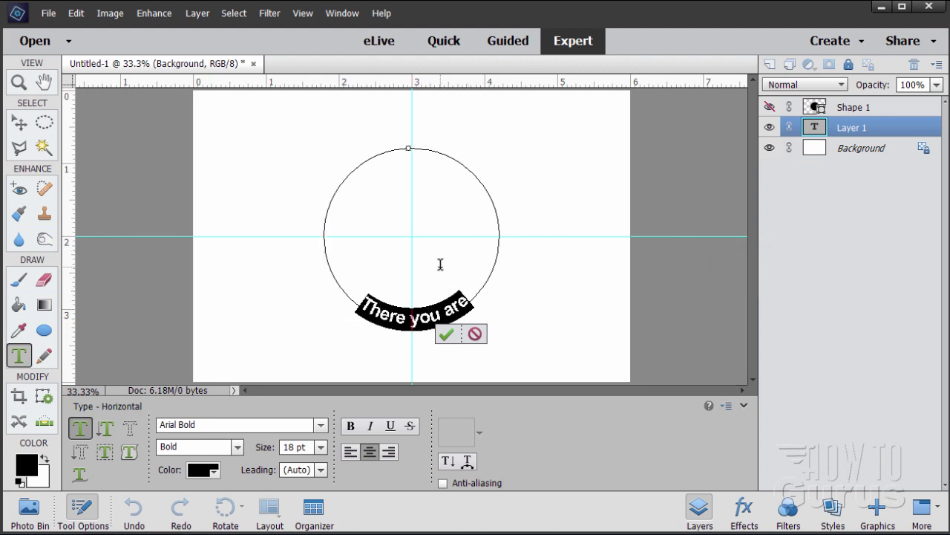
pyautogui.click(476, 334)
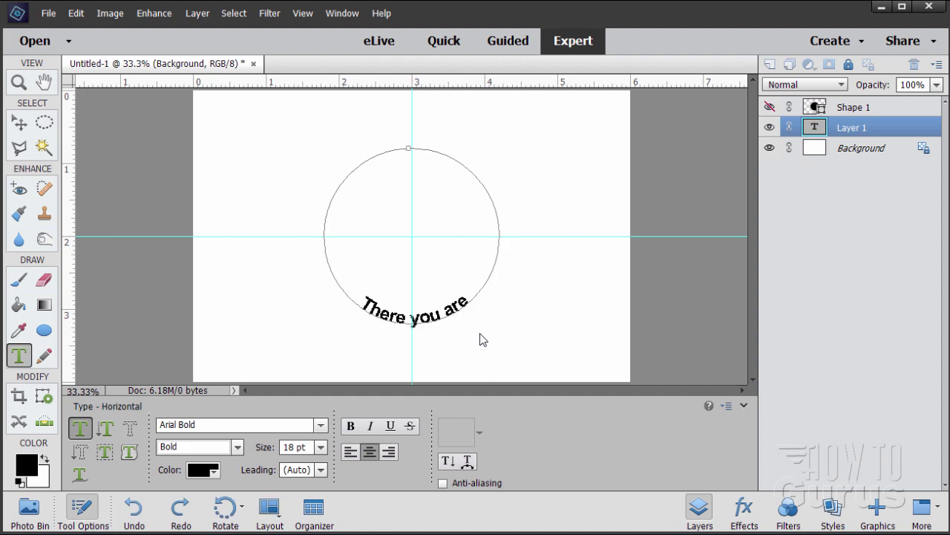
# Enter "There you are" at the top of the circular path and flip it onto the inside of the bottom arc.
pyautogui.click(409, 145)
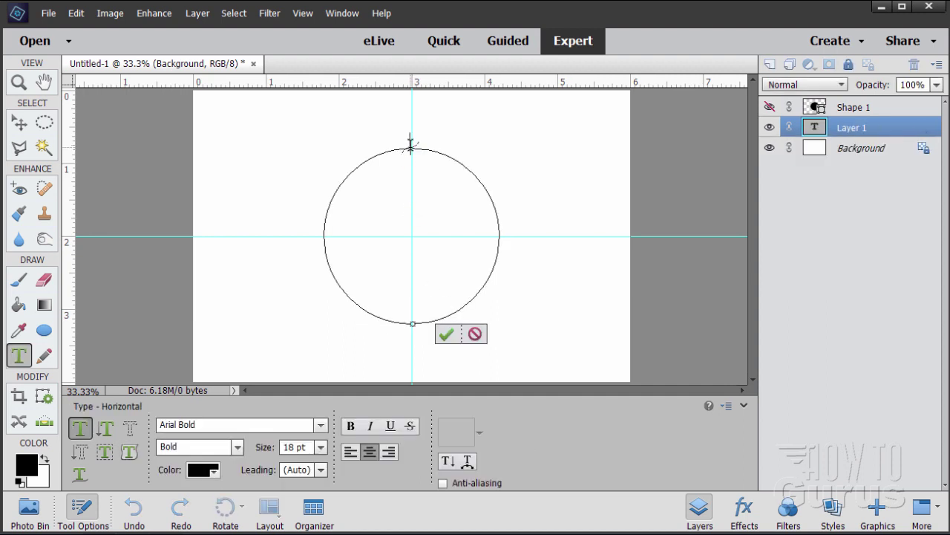
pyautogui.write('There you are')
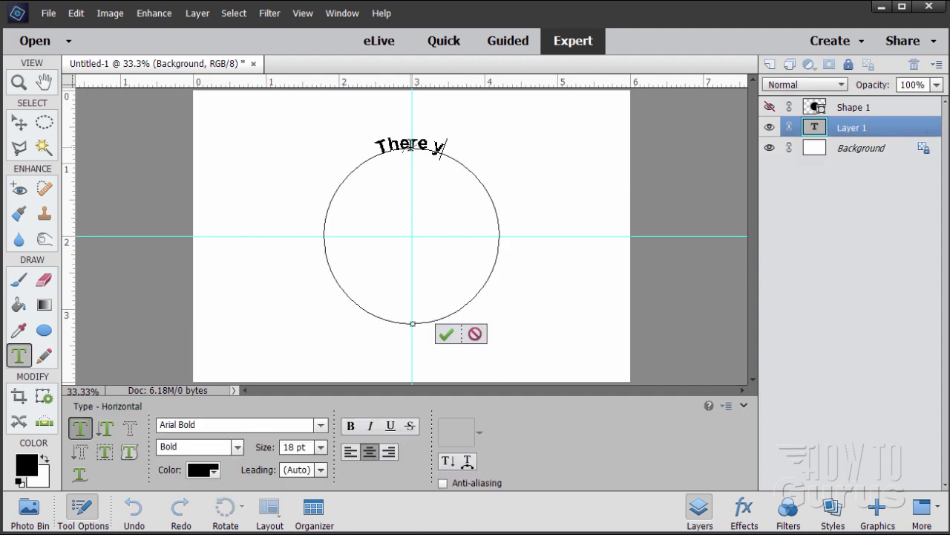
pyautogui.tripleClick(408, 145)
pyautogui.press('ctrl')
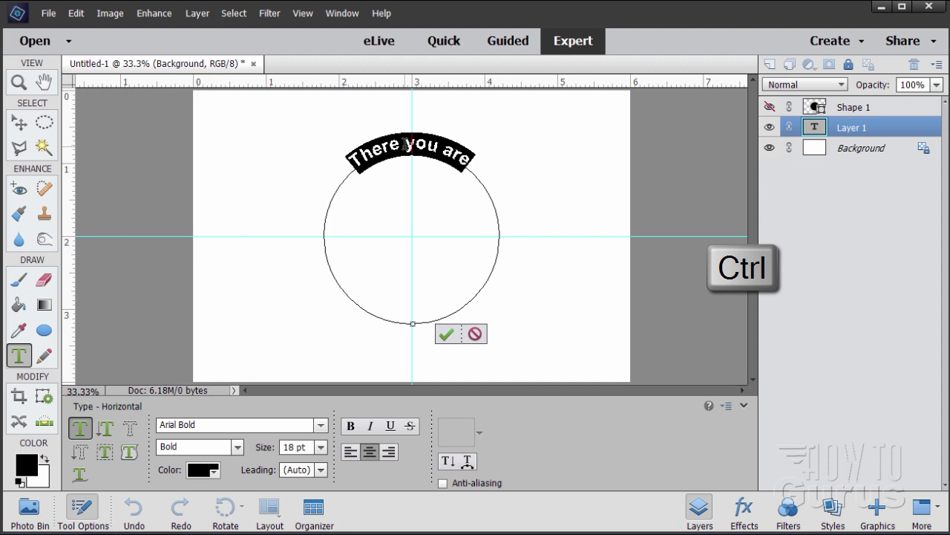
pyautogui.keyDown('ctrl'); pyautogui.click(407, 145); pyautogui.keyUp('ctrl')
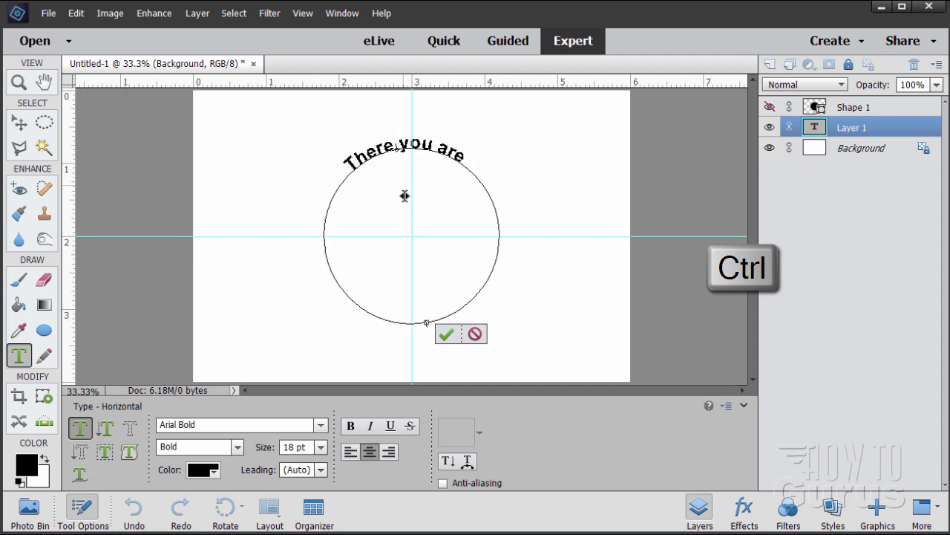
pyautogui.keyDown('ctrl'); pyautogui.moveTo(413, 237); pyautogui.dragTo(413, 284); pyautogui.keyUp('ctrl')
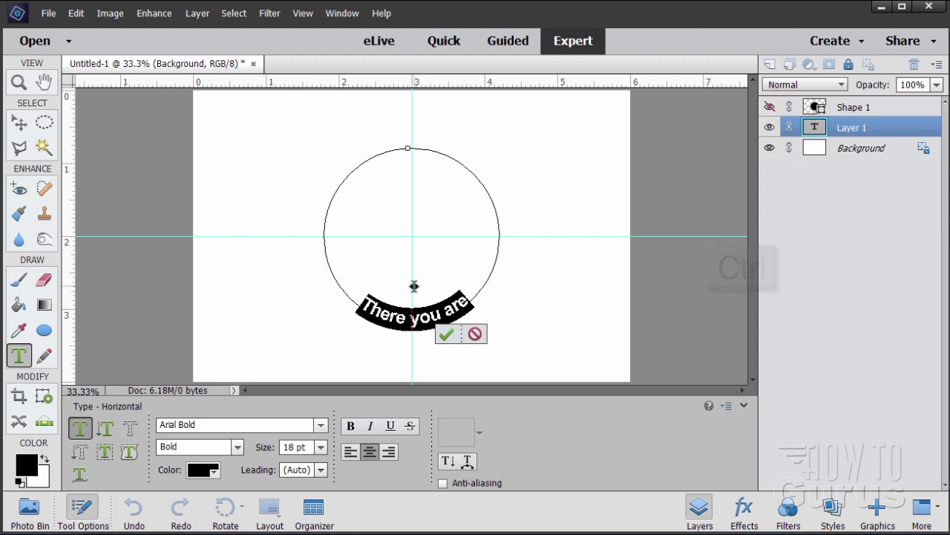
pyautogui.click(445, 335)
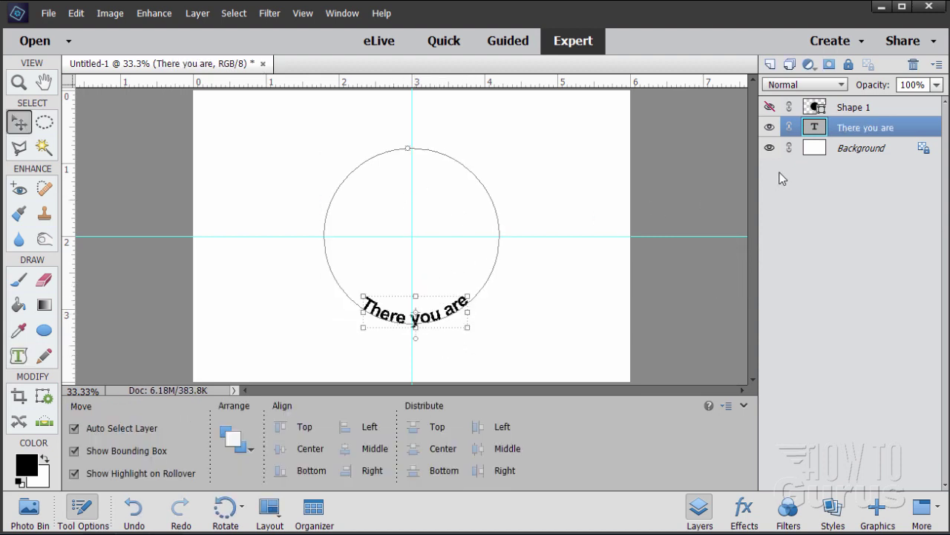
# Show the Shape 1 layer and scale the "There you are" text proportionally from its centre to about 116%.
pyautogui.click(770, 109)
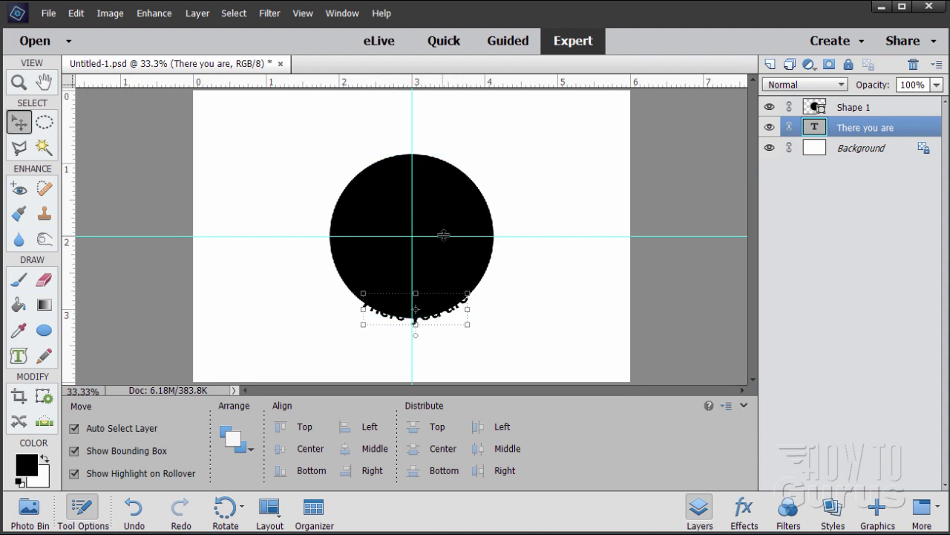
pyautogui.click(475, 327)
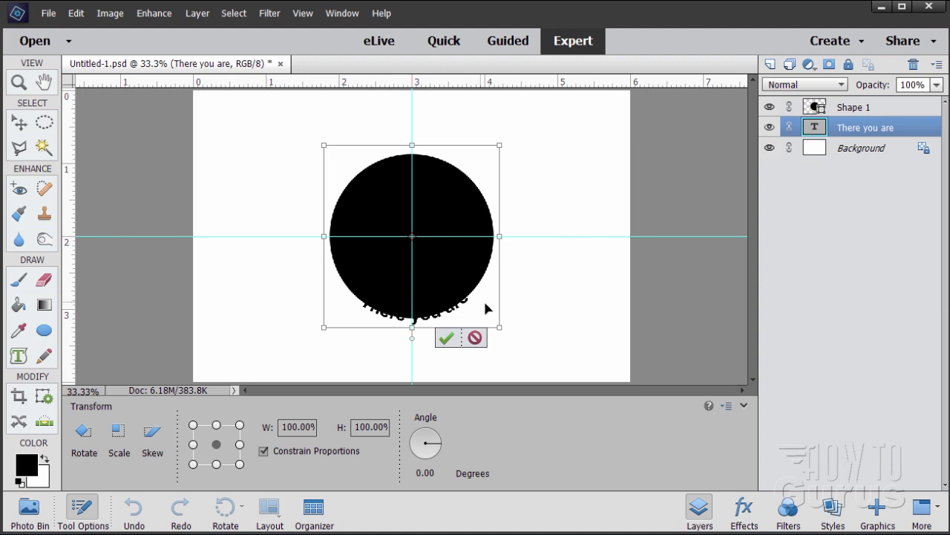
pyautogui.press('alt')
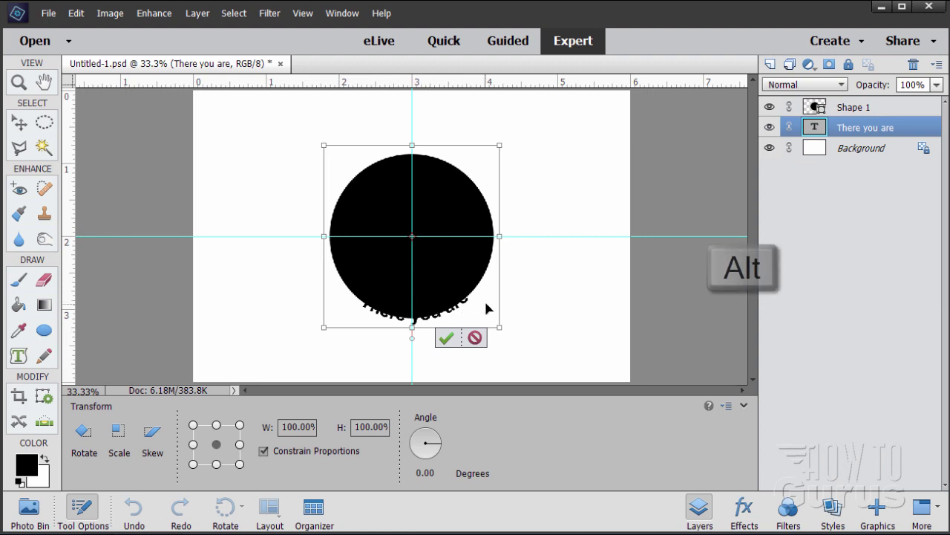
pyautogui.moveTo(497, 329); pyautogui.dragTo(516, 340)
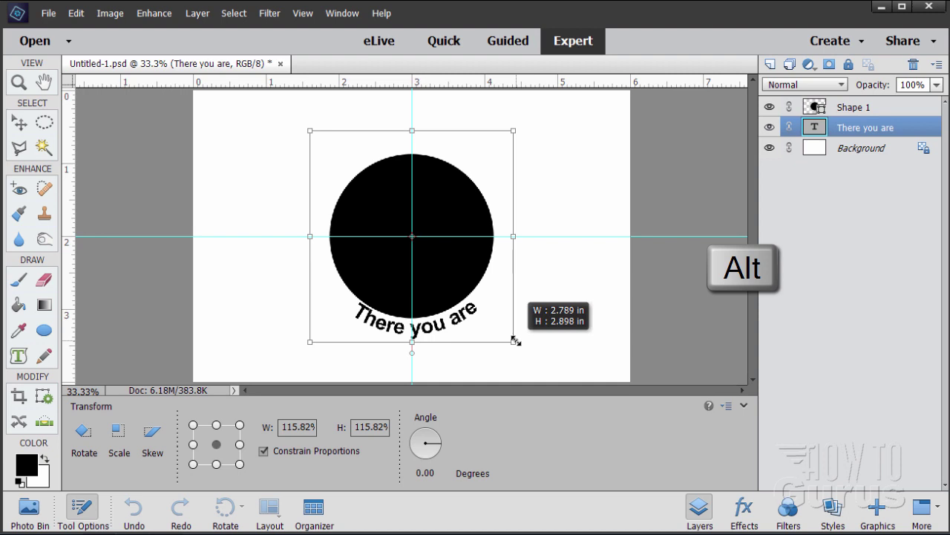
pyautogui.moveTo(517, 340); pyautogui.dragTo(516, 339)
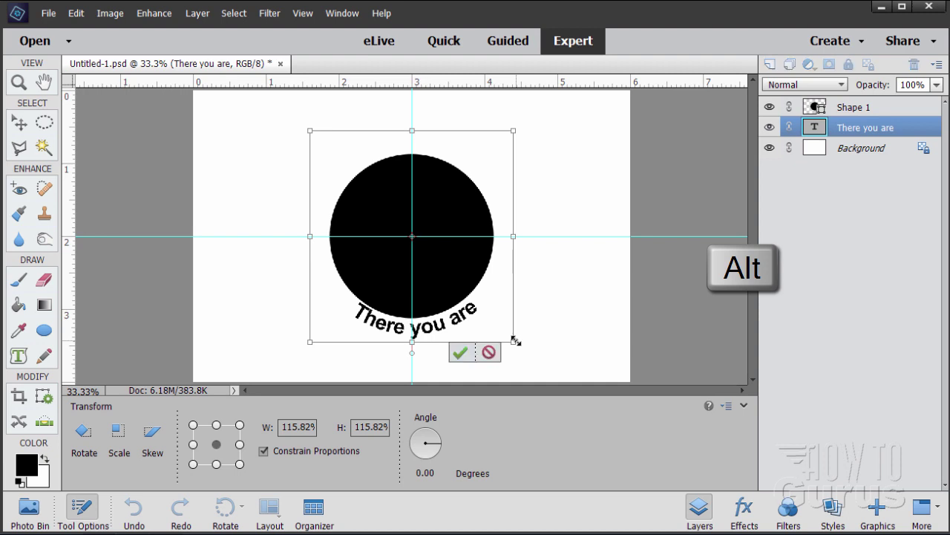
pyautogui.click(461, 351)
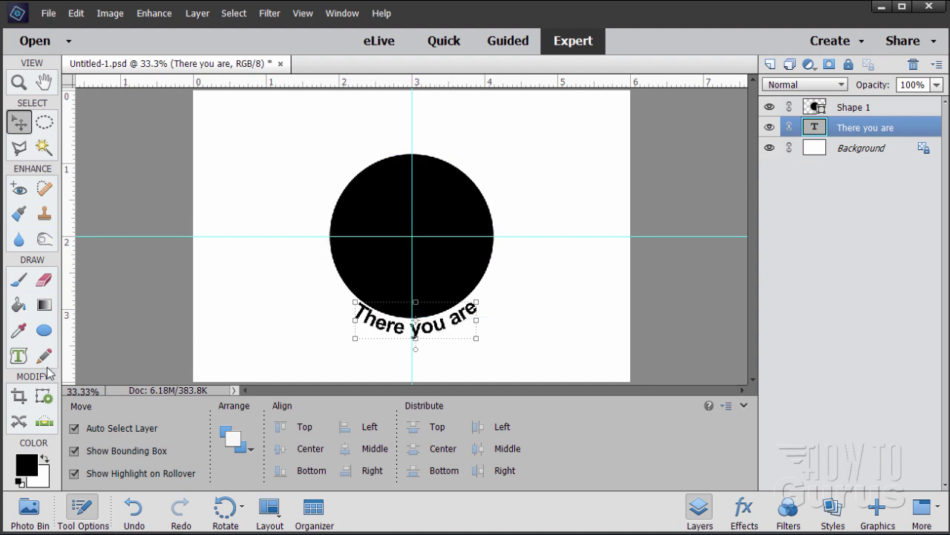
# Set the font size of the whole "There you are" text to 18 pt.
pyautogui.click(20, 356)
pyautogui.click(81, 428)
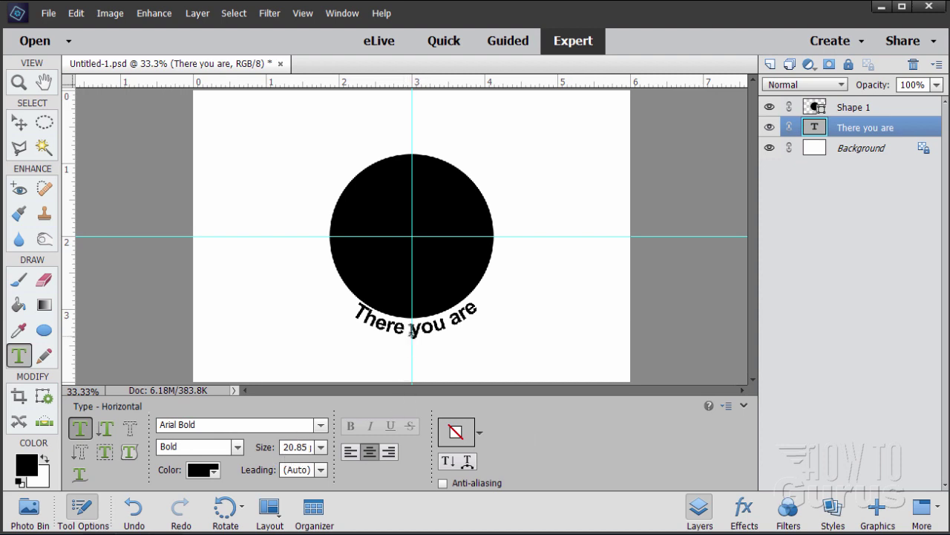
pyautogui.click(403, 329)
pyautogui.hotkey('ctrl', 'a')
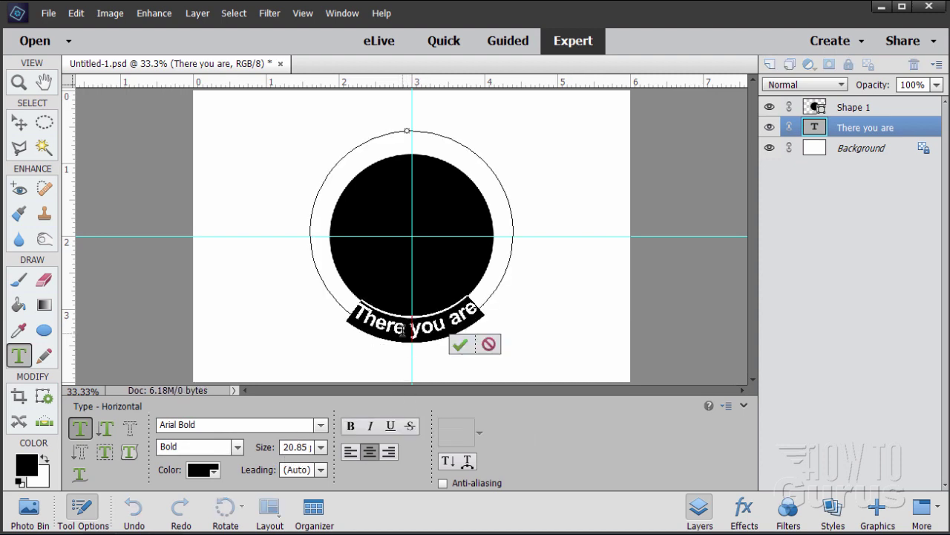
pyautogui.click(321, 447)
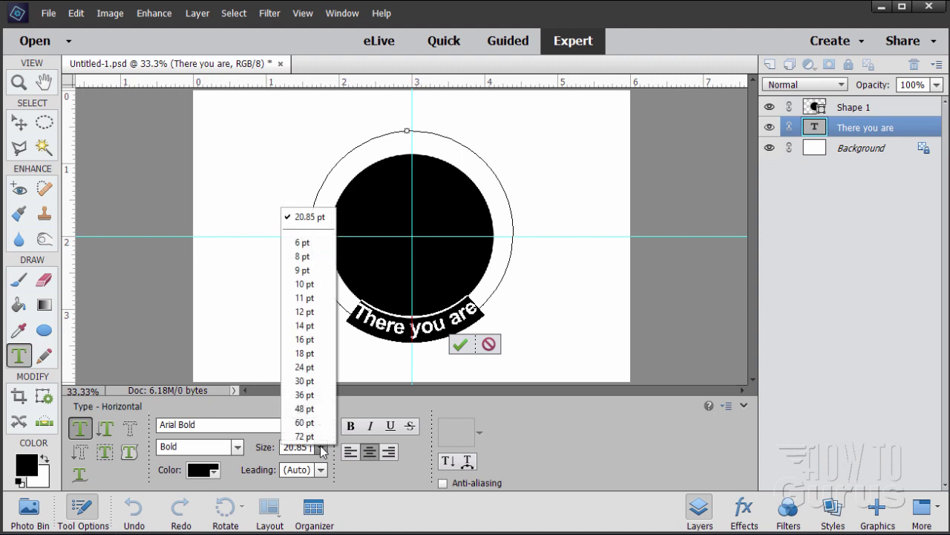
pyautogui.click(309, 354)
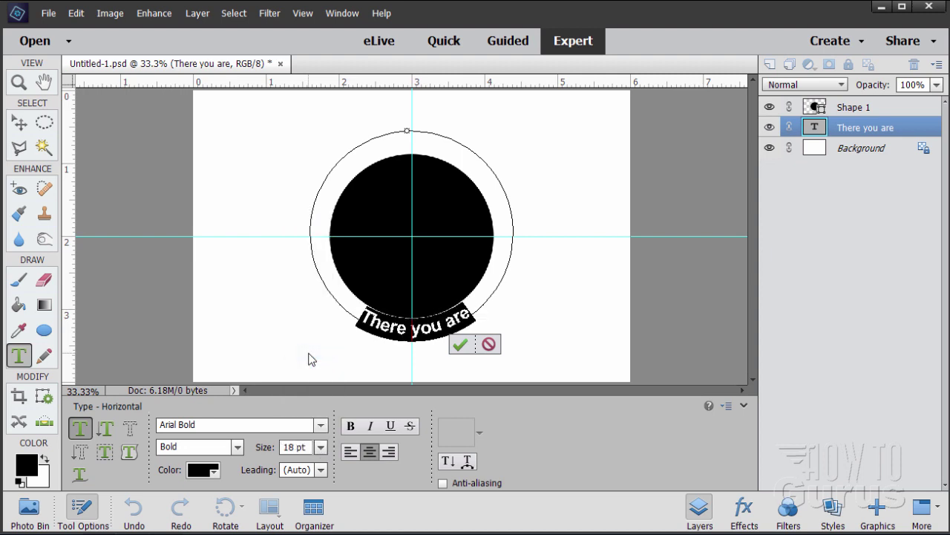
pyautogui.click(461, 344)
# Rotate the "There you are" text about 1.7 degrees around the circle's centre to centre it on the vertical guide.
pyautogui.press('v')
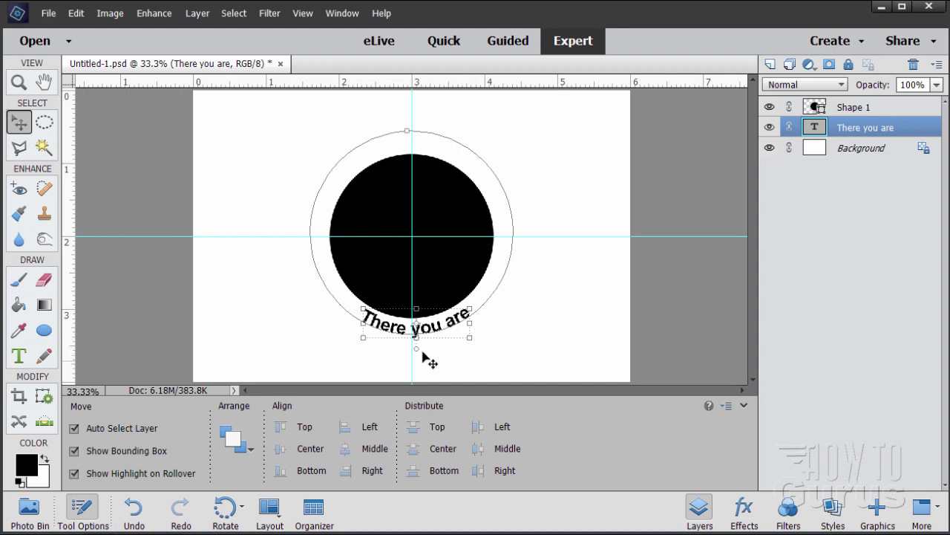
pyautogui.click(473, 344)
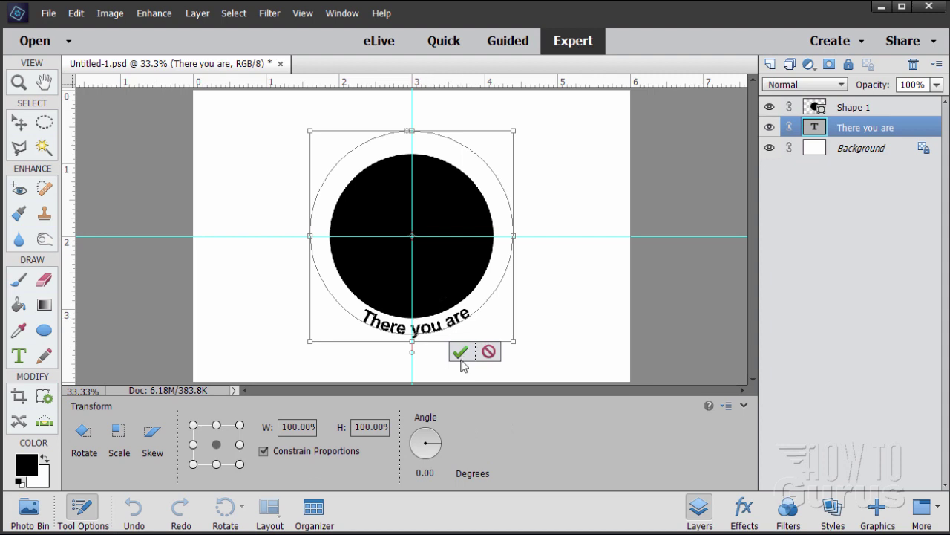
pyautogui.click(460, 352)
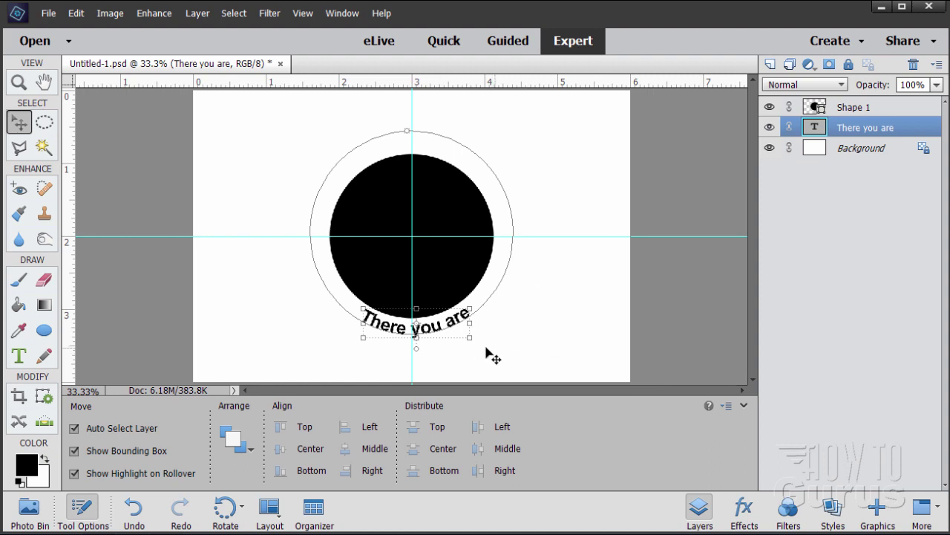
pyautogui.hotkey('ctrl', 't')
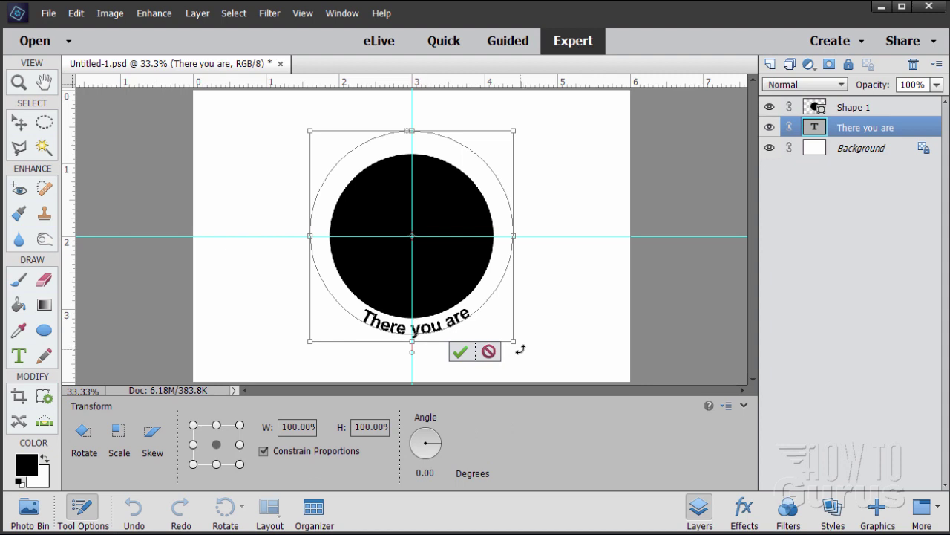
pyautogui.moveTo(521, 349); pyautogui.dragTo(515, 352)
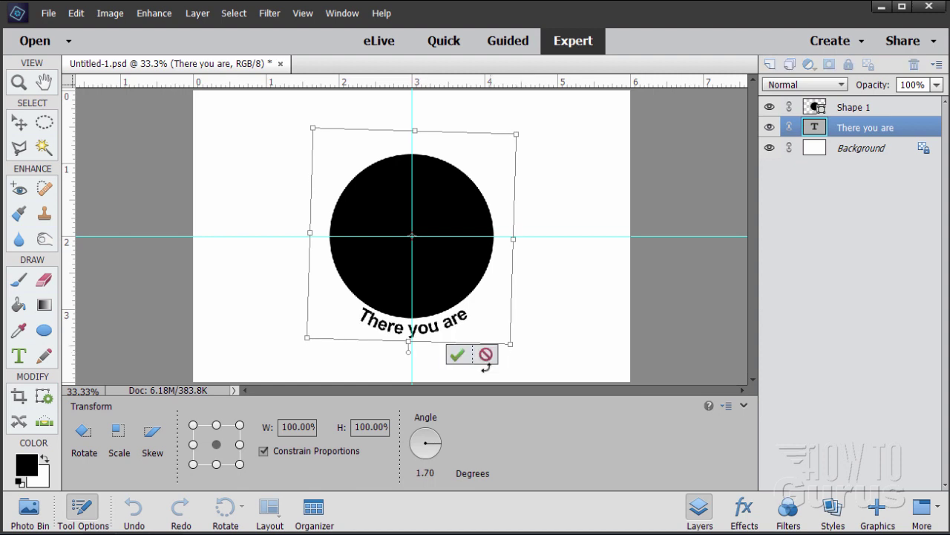
pyautogui.click(460, 355)
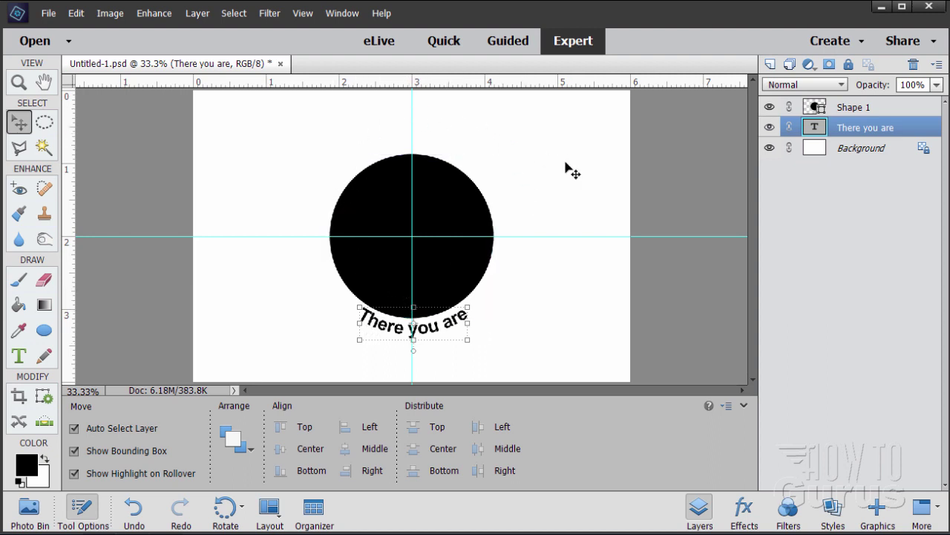
# Select the Background layer and set the Horizontal Type tool's font size to 18 pt.
pyautogui.click(852, 152)
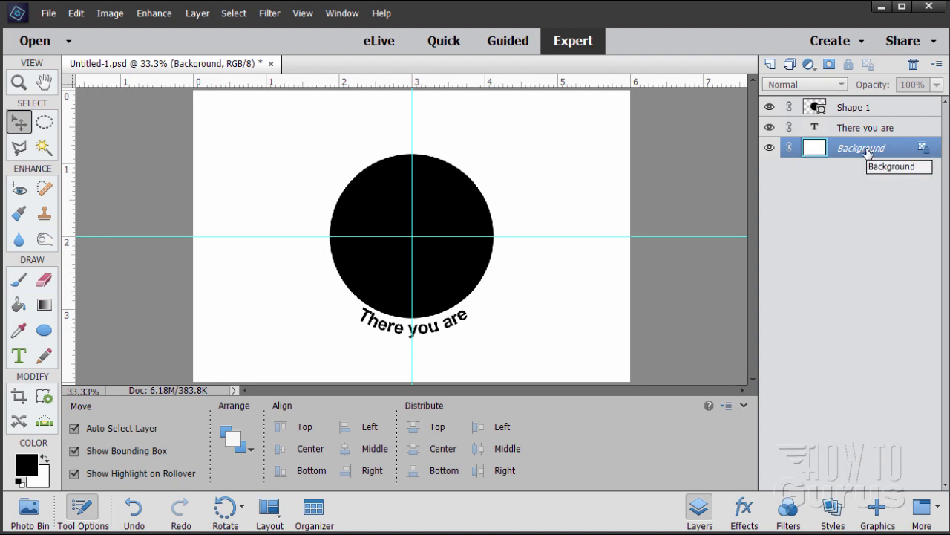
pyautogui.click(19, 357)
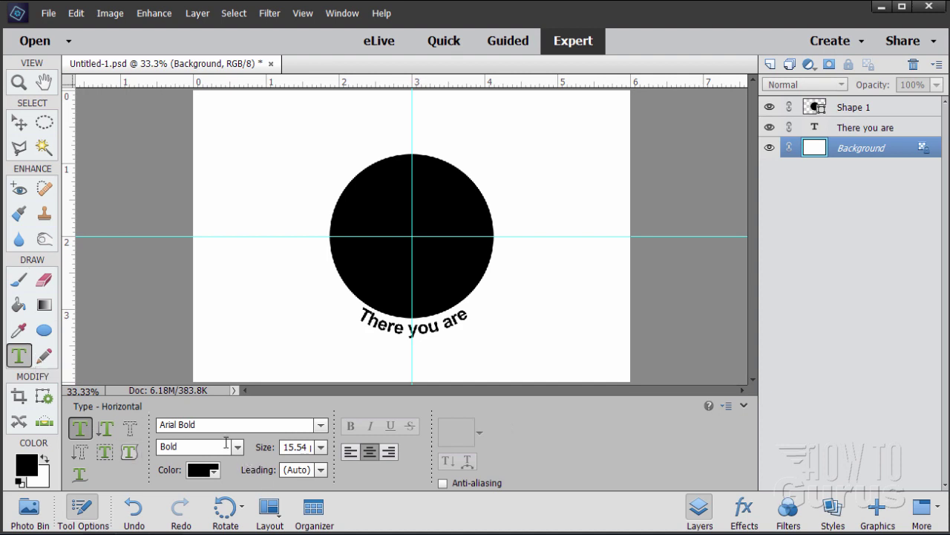
pyautogui.click(320, 447)
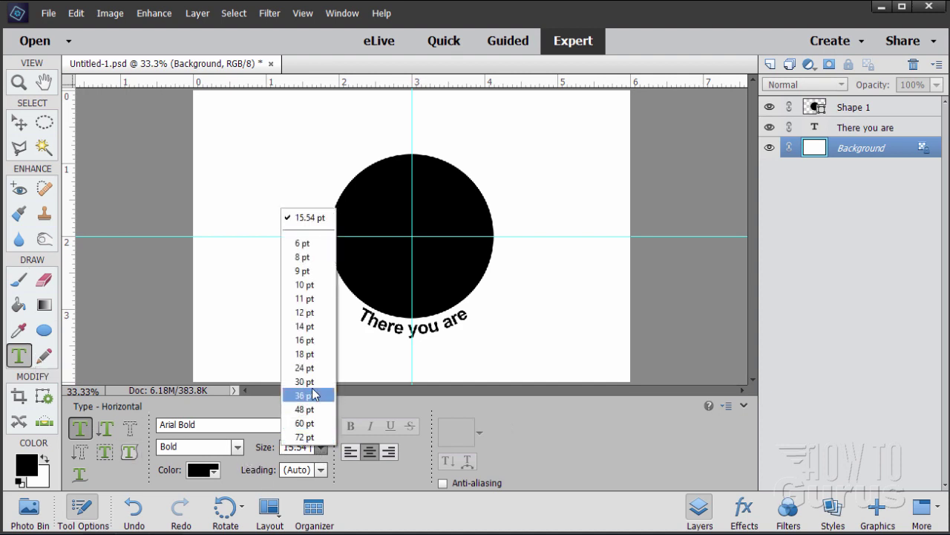
pyautogui.click(306, 354)
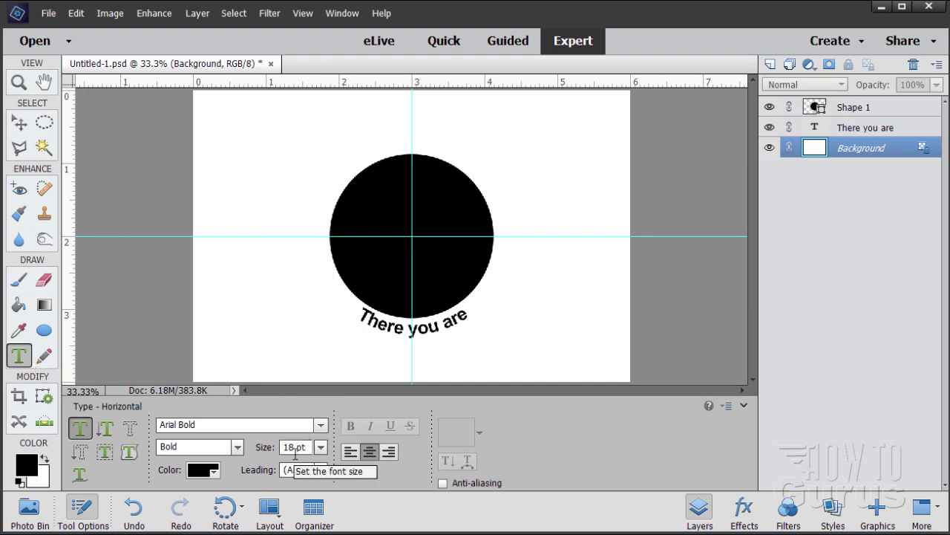
# Add the text "Remember, no matter where you go" on a circular path about 2.4 inches wide, centred on the guides, starting from its top.
pyautogui.click(129, 450)
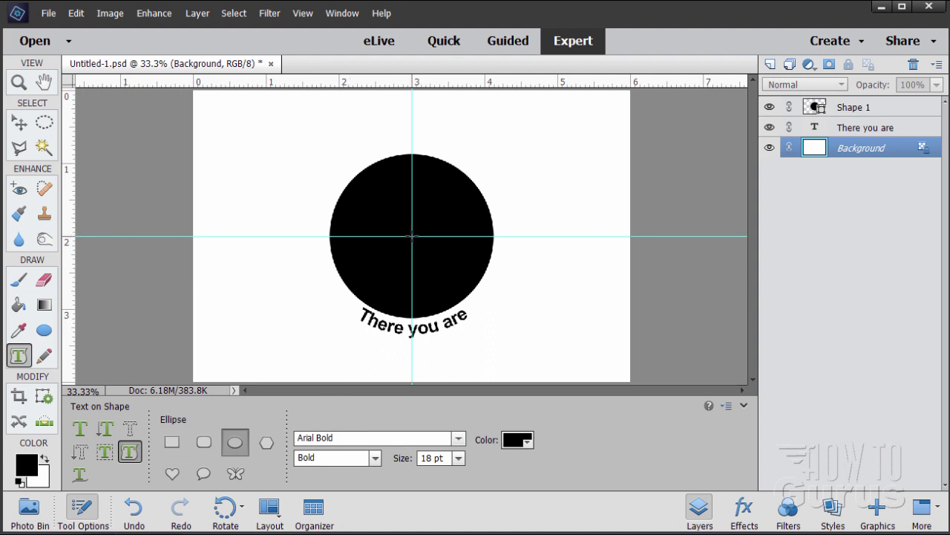
pyautogui.moveTo(412, 236); pyautogui.dragTo(475, 299)
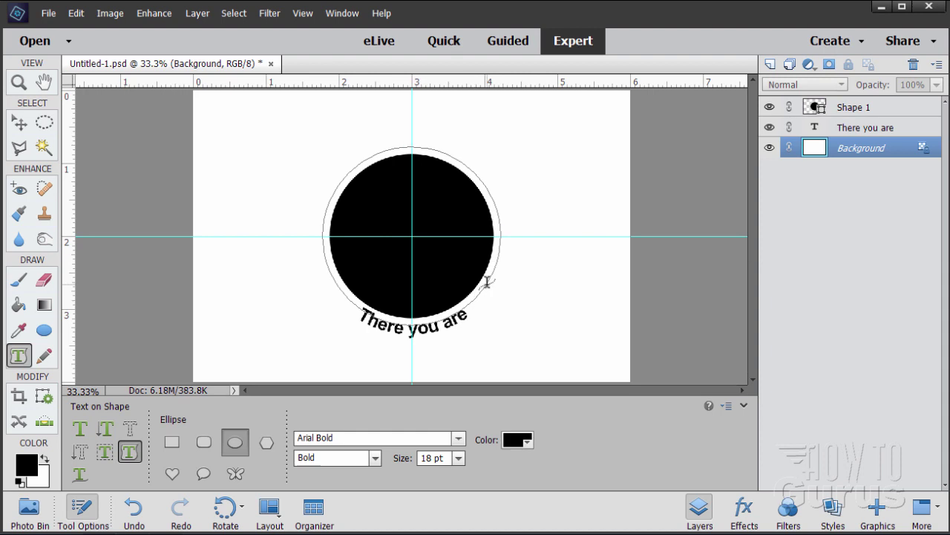
pyautogui.click(412, 142)
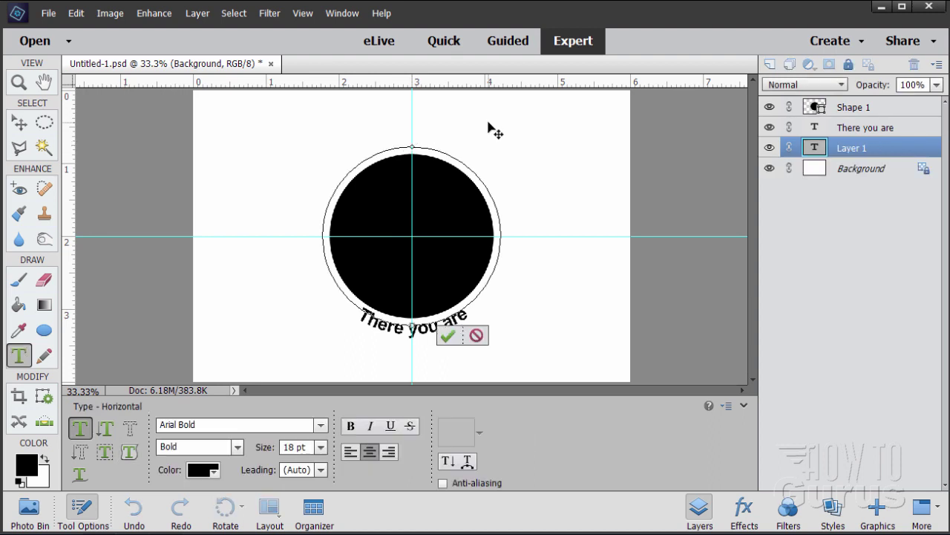
pyautogui.write('Remember, no matter where you go')
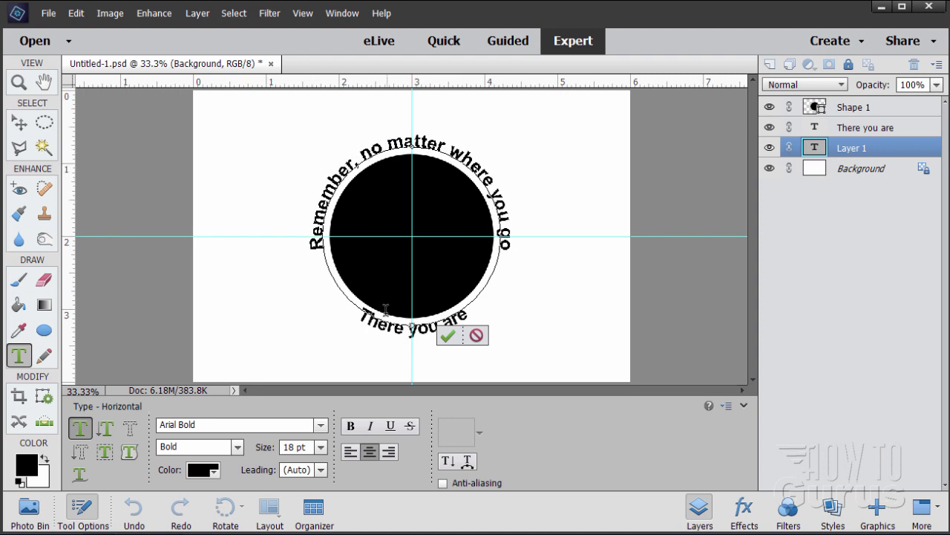
pyautogui.click(449, 336)
pyautogui.press('v')
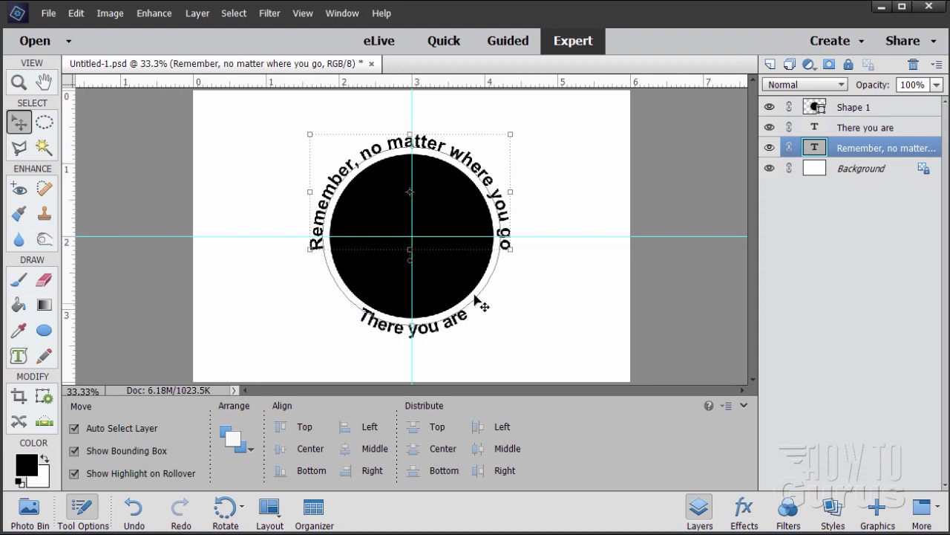
# Draw a light blue circle about 3 inches wide from the guides' intersection, directly above the Background layer and behind both texts.
pyautogui.click(514, 346)
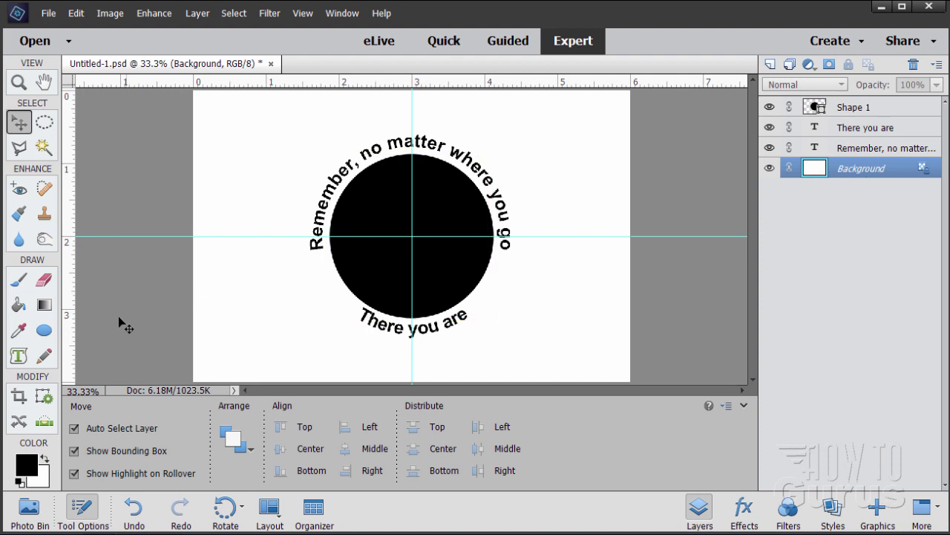
pyautogui.click(49, 331)
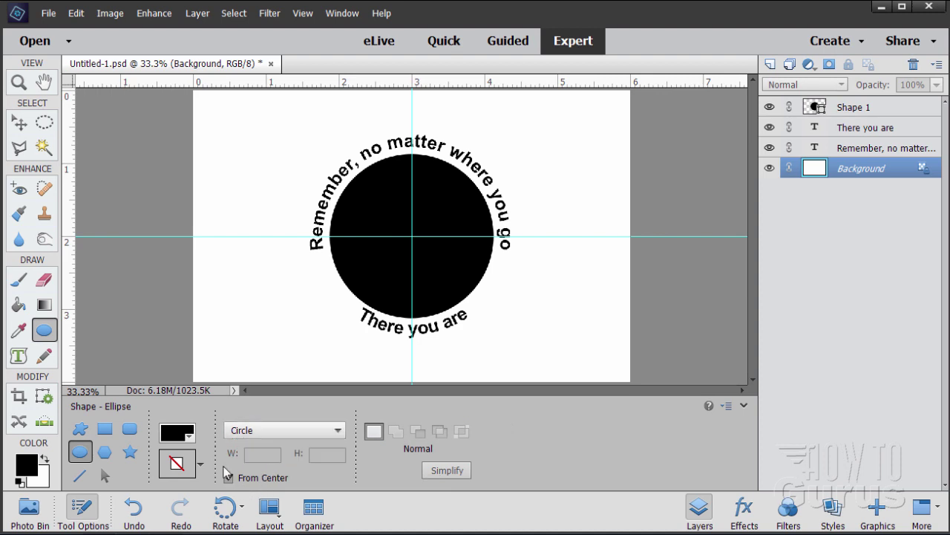
pyautogui.click(179, 434)
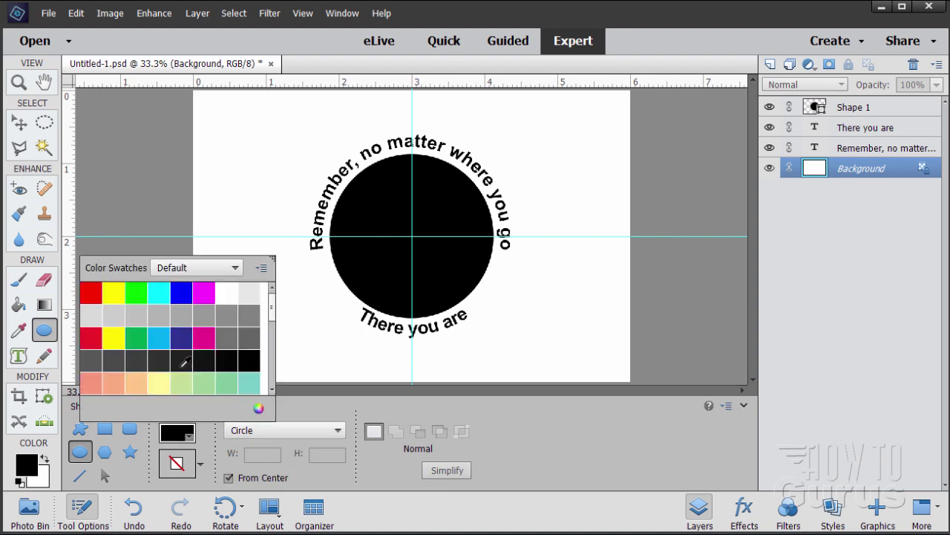
pyautogui.click(159, 335)
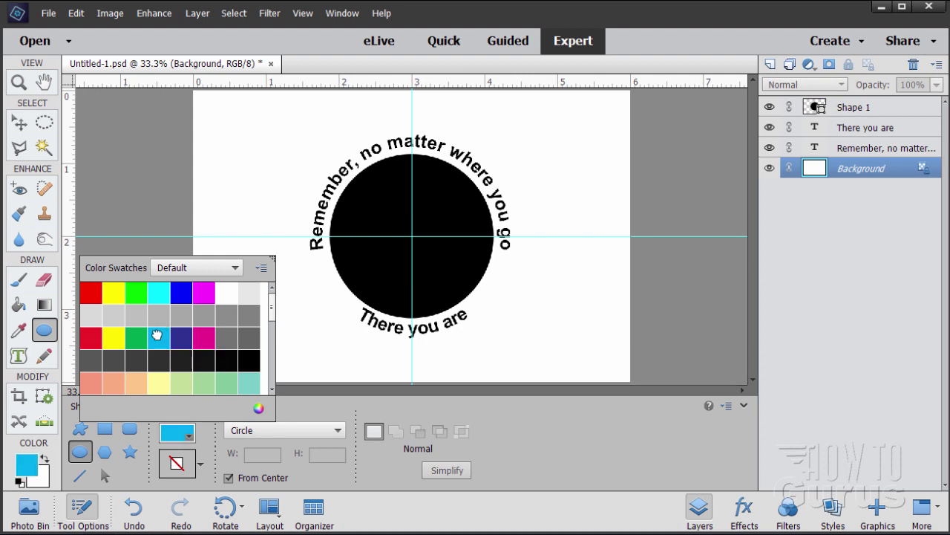
pyautogui.click(241, 442)
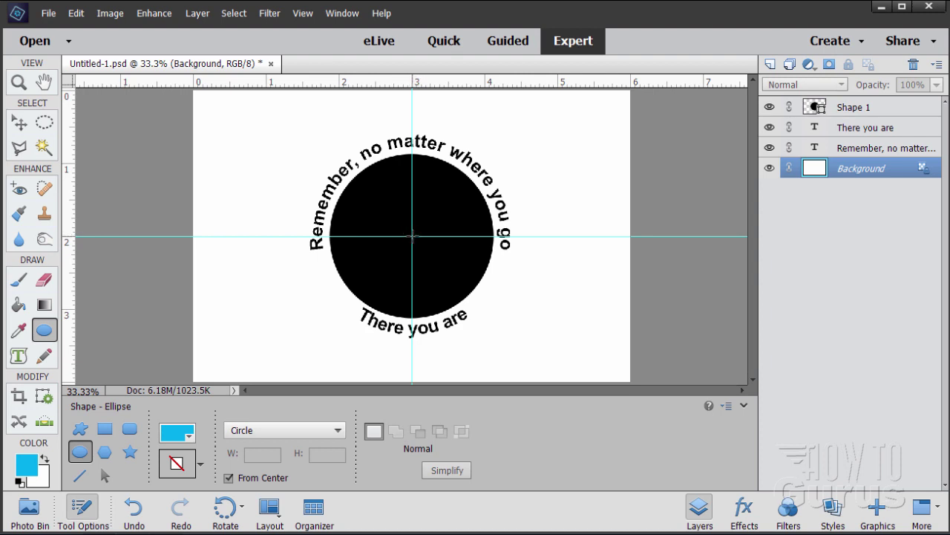
pyautogui.moveTo(412, 236); pyautogui.dragTo(497, 303)
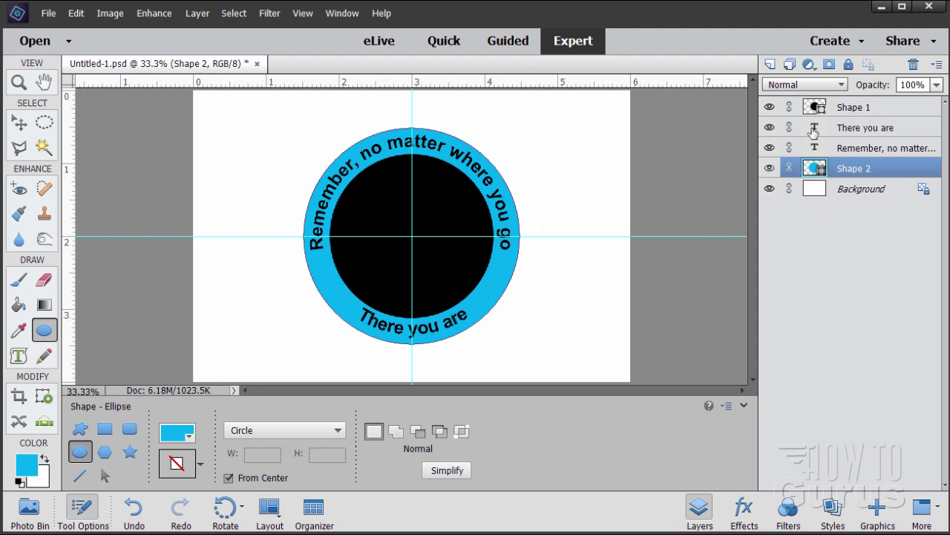
# Add a new layer above Shape 2 and choose the Foreground to Background preset for the Gradient tool in the Gradient Editor.
pyautogui.click(770, 64)
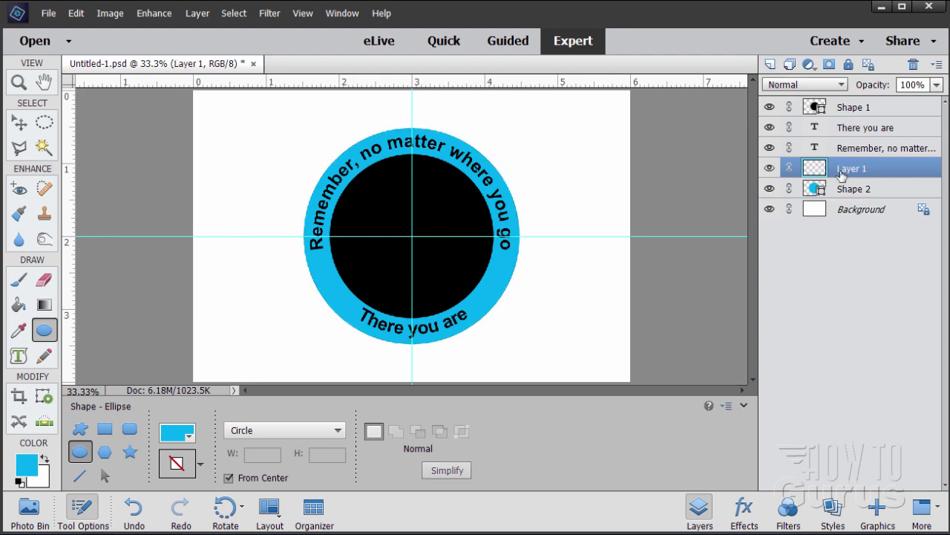
pyautogui.click(44, 304)
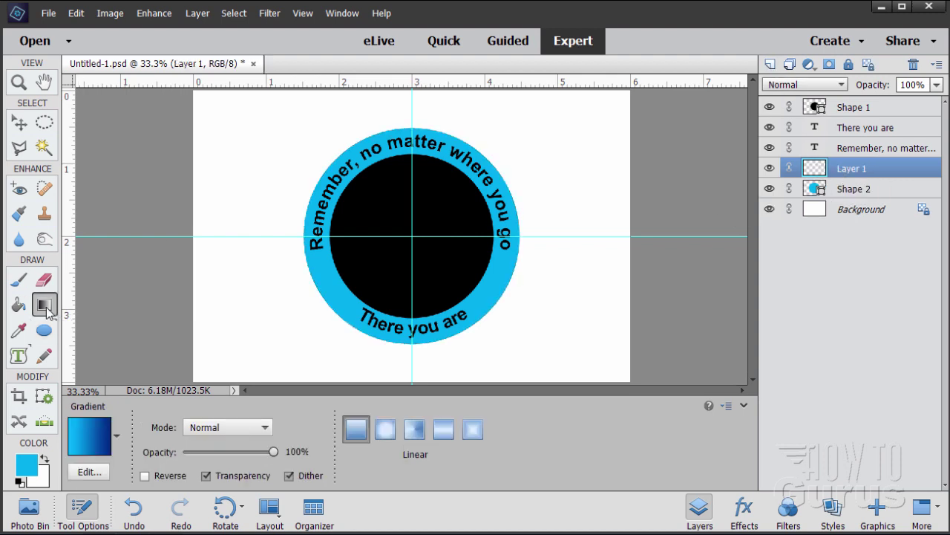
pyautogui.click(89, 471)
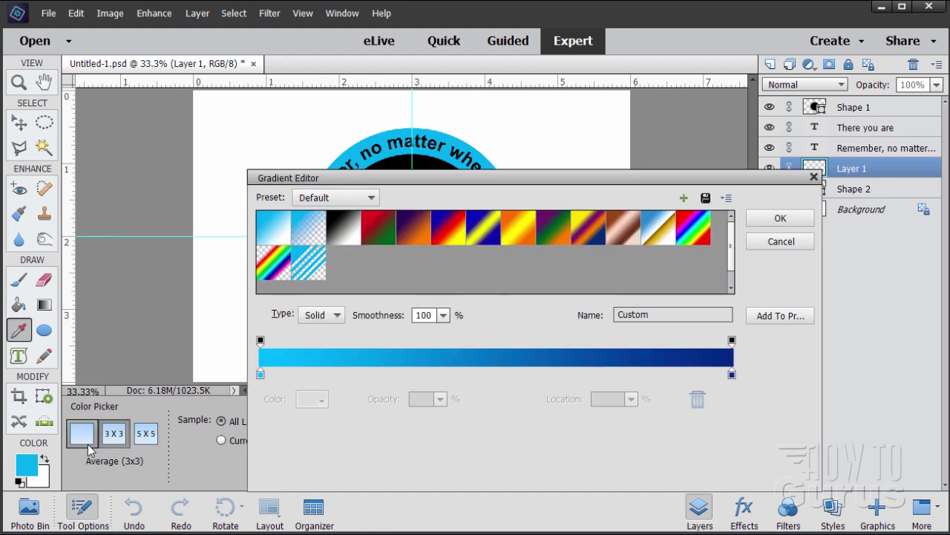
pyautogui.click(269, 234)
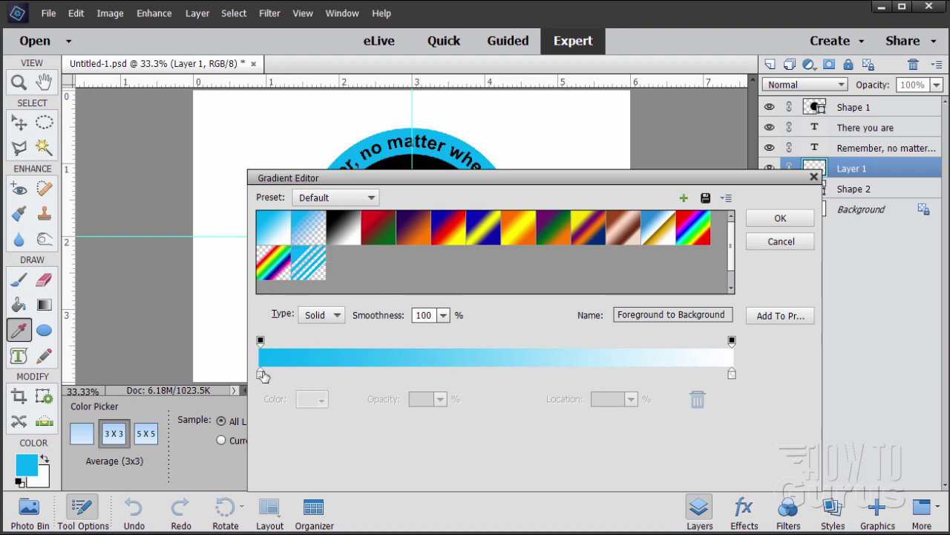
# Set the gradient's end colour stop to dark blue #01258c.
pyautogui.click(732, 374)
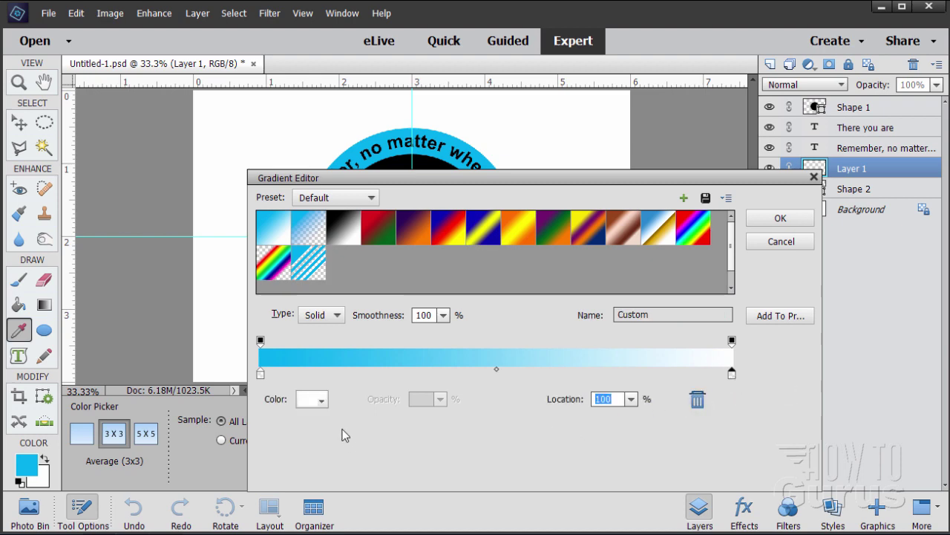
pyautogui.click(309, 401)
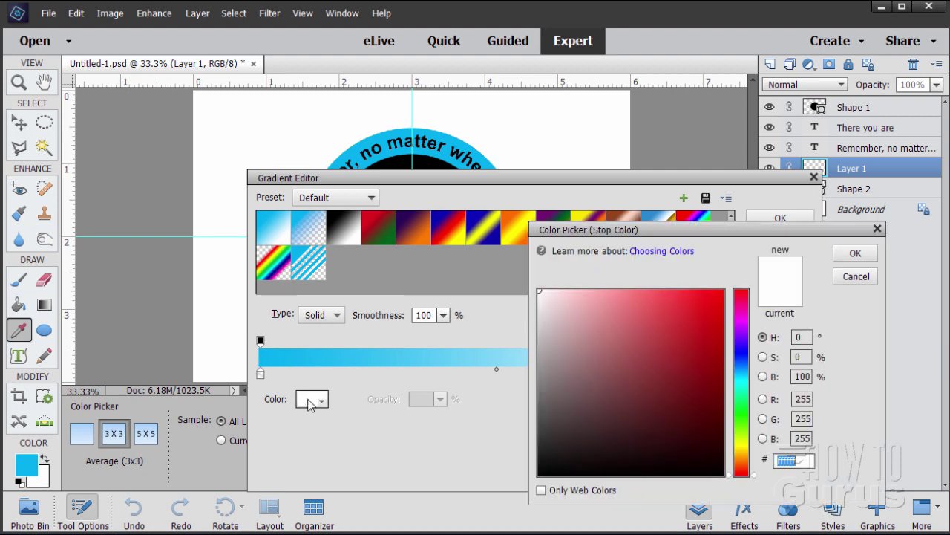
pyautogui.click(742, 366)
pyautogui.moveTo(747, 367); pyautogui.dragTo(748, 364)
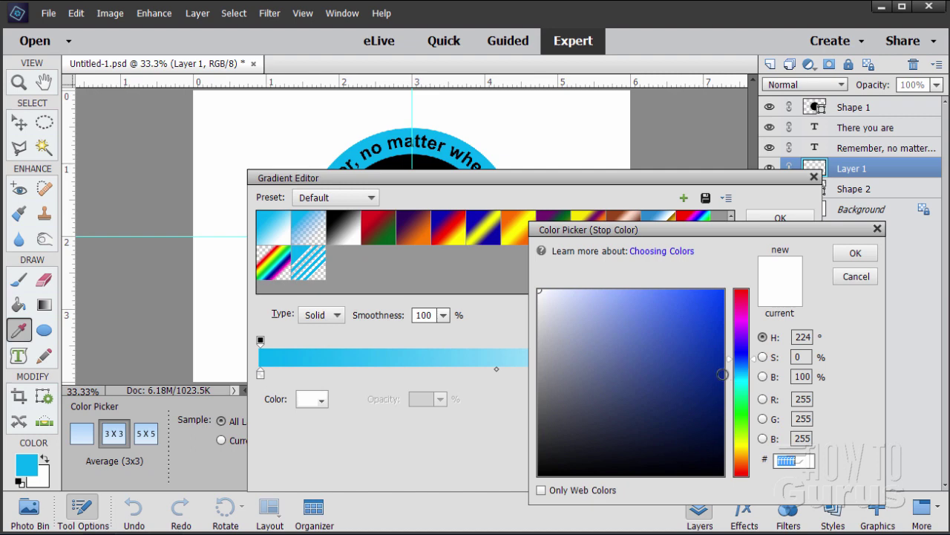
pyautogui.click(722, 375)
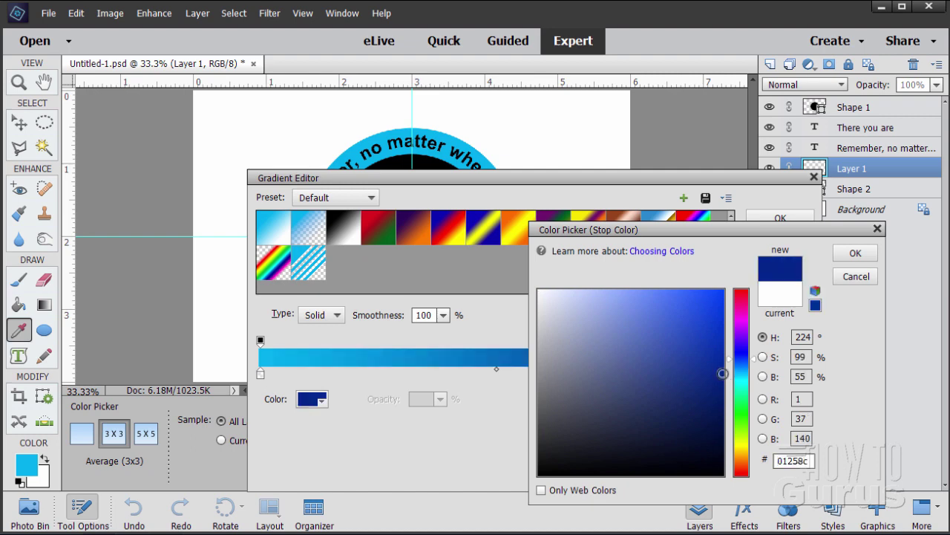
pyautogui.click(854, 253)
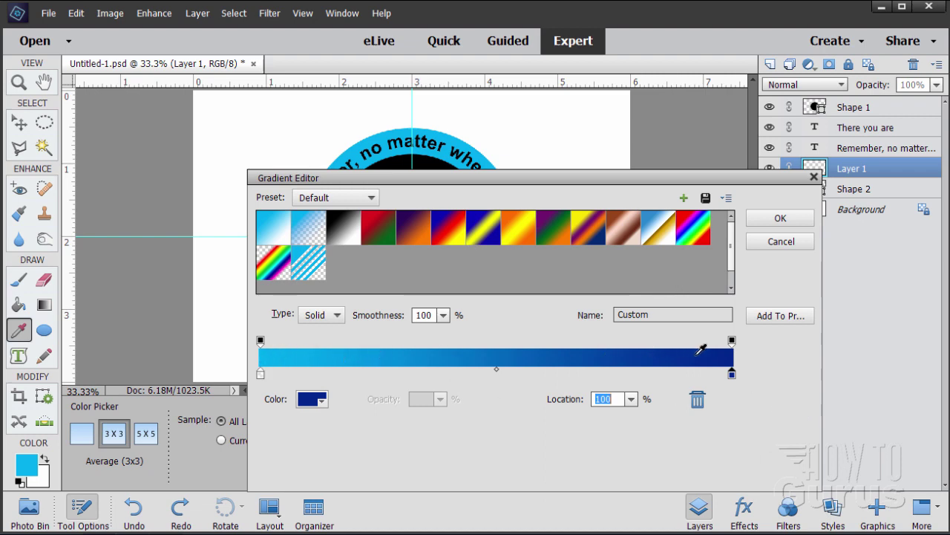
# Set the gradient's start colour stop to bright blue #0bbcff and accept the custom gradient.
pyautogui.click(259, 373)
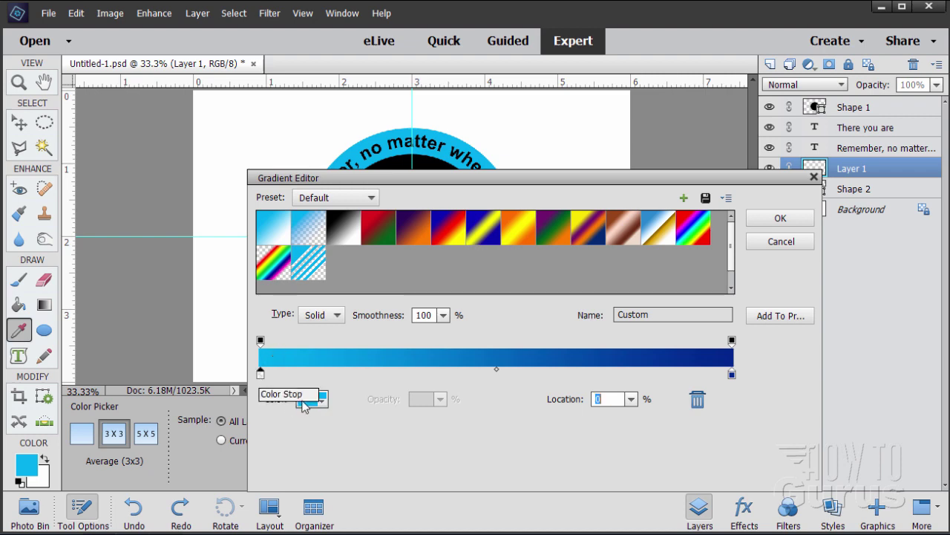
pyautogui.click(309, 401)
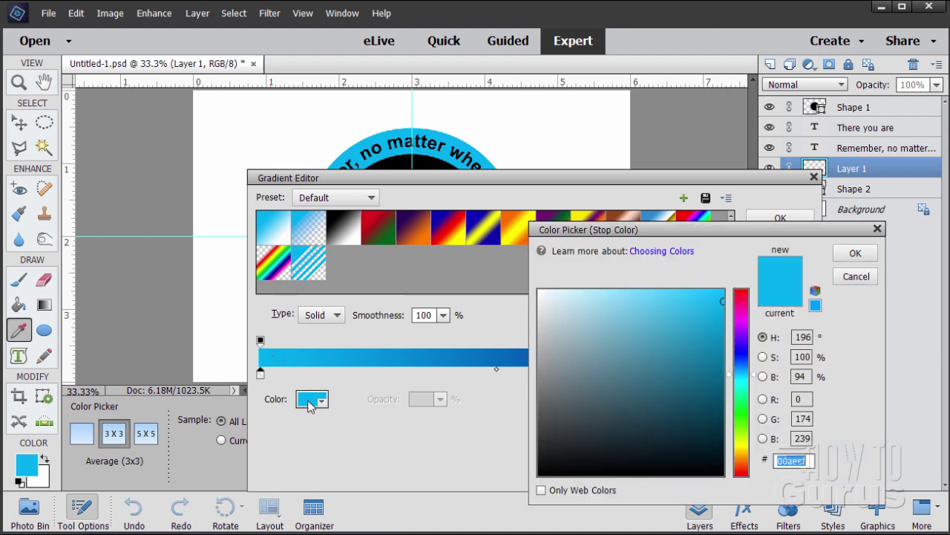
pyautogui.moveTo(723, 306); pyautogui.dragTo(717, 289)
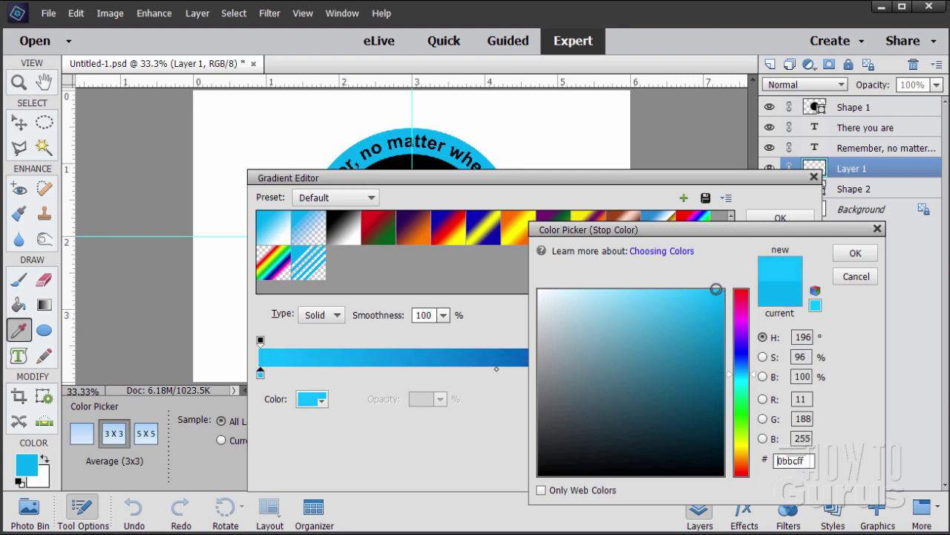
pyautogui.click(855, 255)
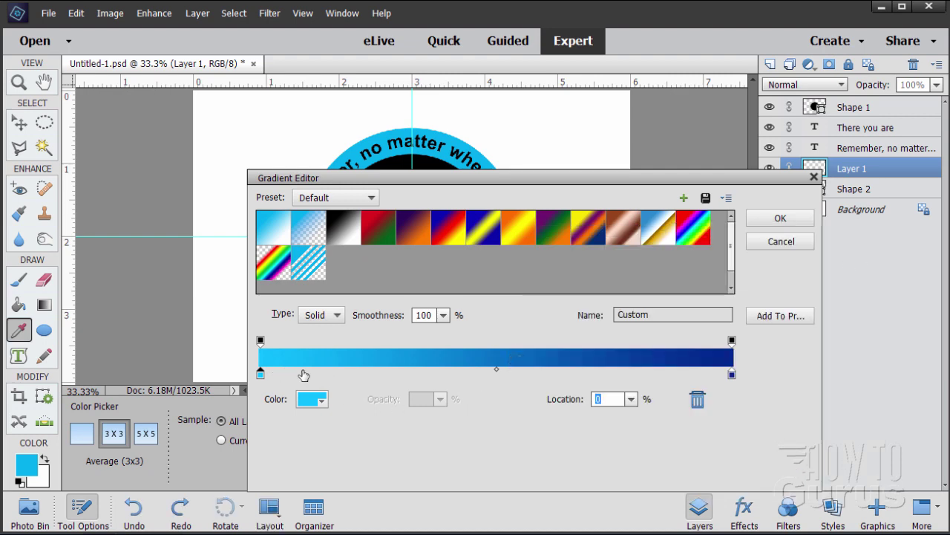
pyautogui.click(793, 227)
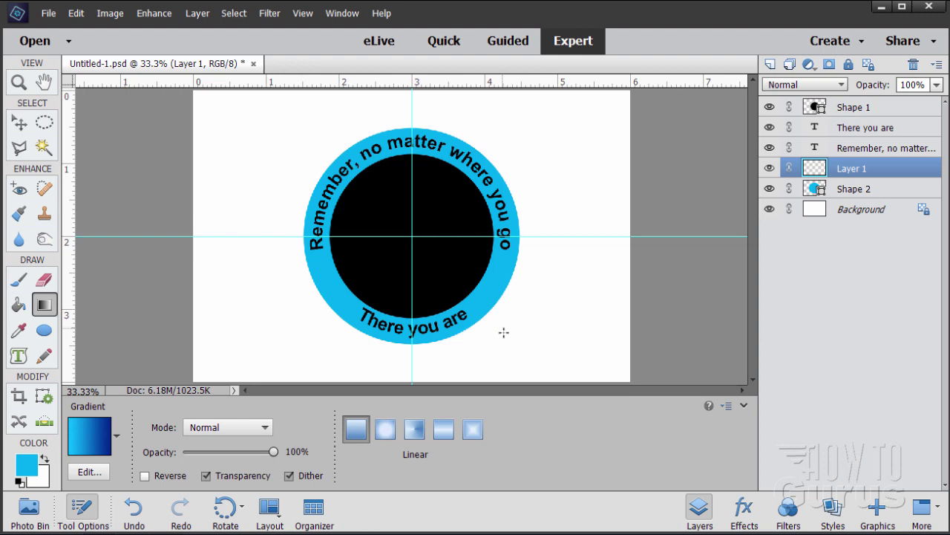
# Fill Layer 1 with a diagonal linear gradient from the circle's lower right to its upper left and clip it to Shape 2.
pyautogui.moveTo(504, 332); pyautogui.dragTo(312, 135)
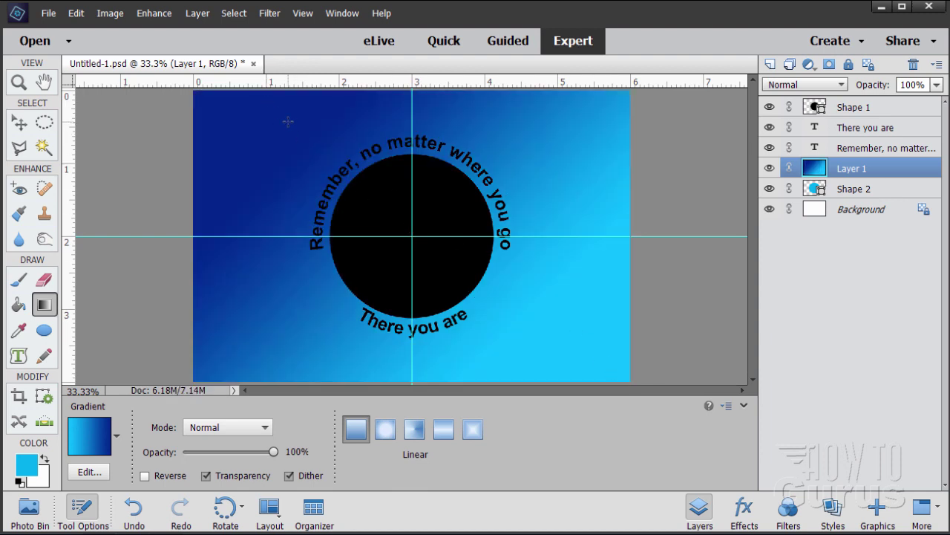
pyautogui.rightClick(847, 171)
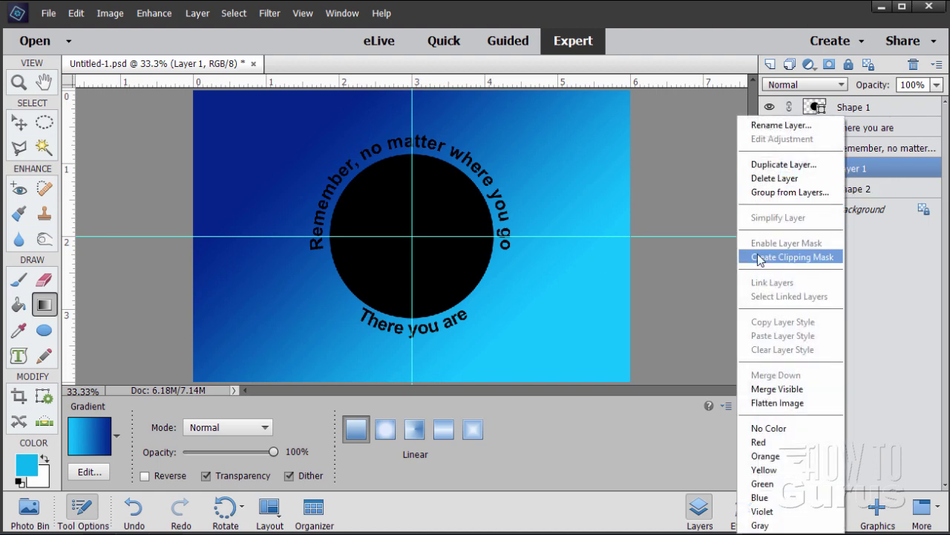
pyautogui.click(761, 259)
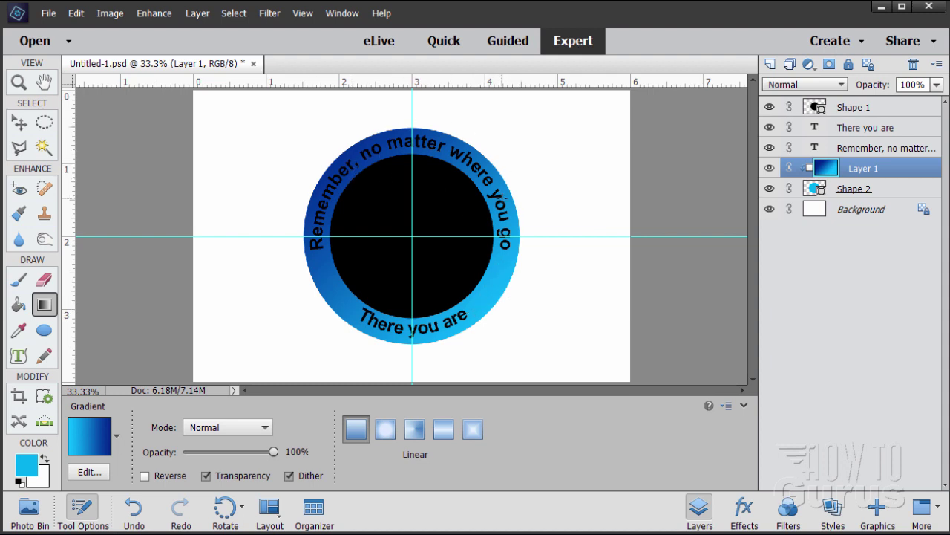
# Move the "There you are" text layer below the "Remember, no matter where you go" layer.
pyautogui.click(856, 148)
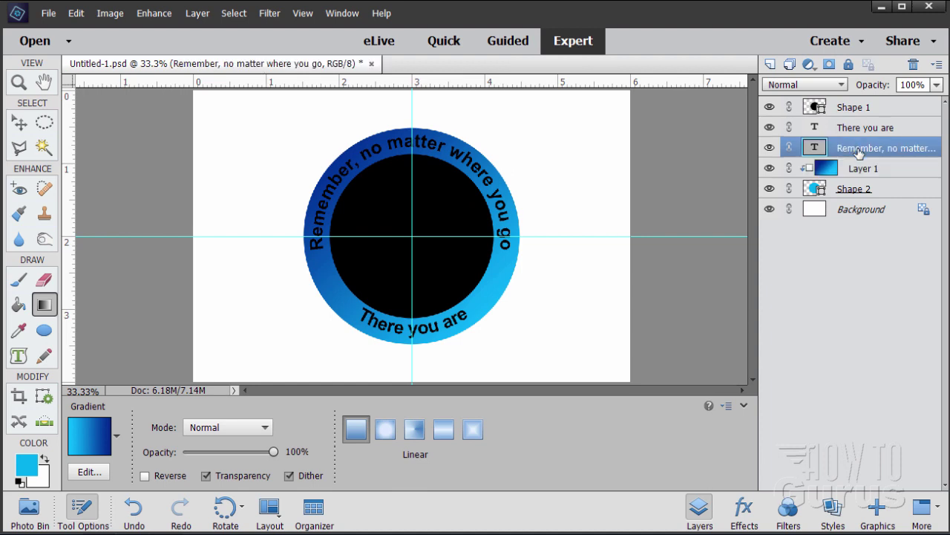
pyautogui.click(858, 131)
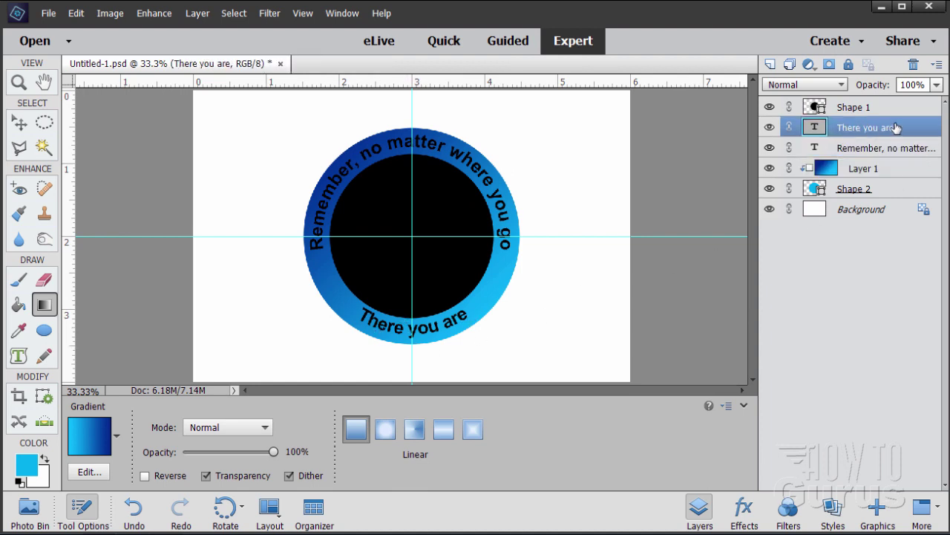
pyautogui.moveTo(891, 128); pyautogui.dragTo(832, 152)
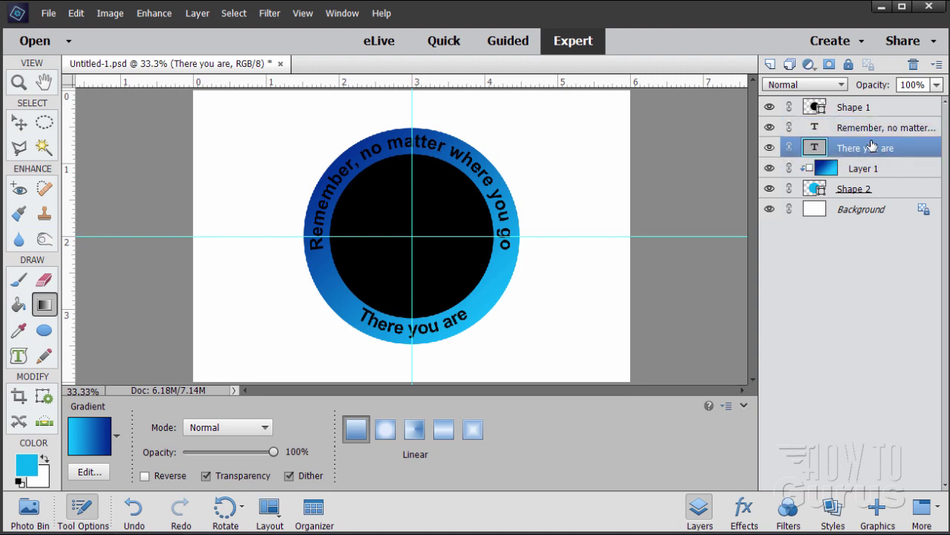
# Recolour the "Remember, no matter where you go" text white with the Horizontal Type tool and commit the edit.
pyautogui.click(840, 132)
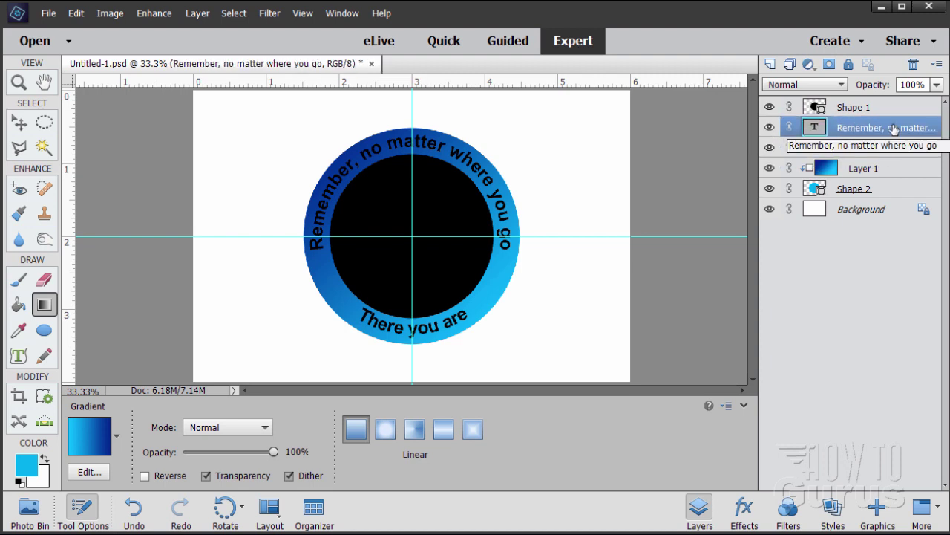
pyautogui.click(858, 155)
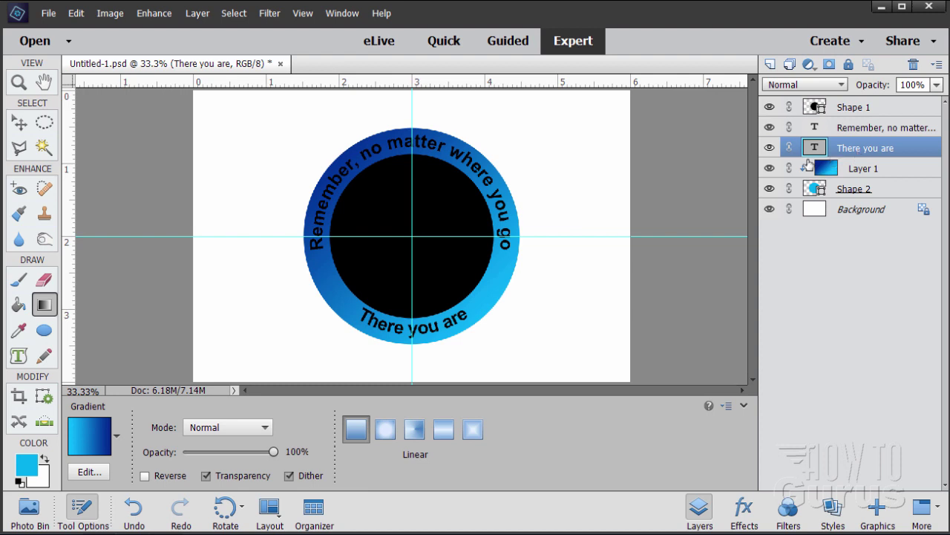
pyautogui.click(18, 356)
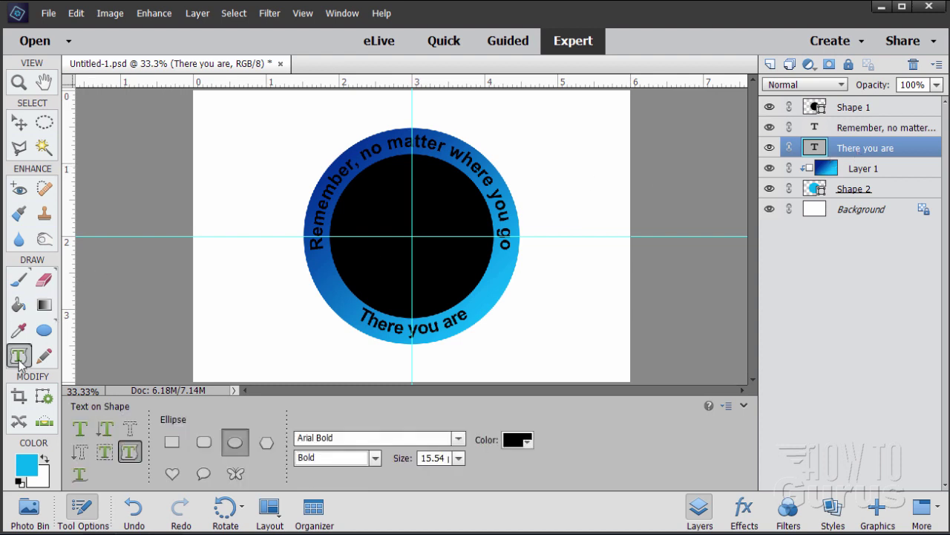
pyautogui.click(81, 431)
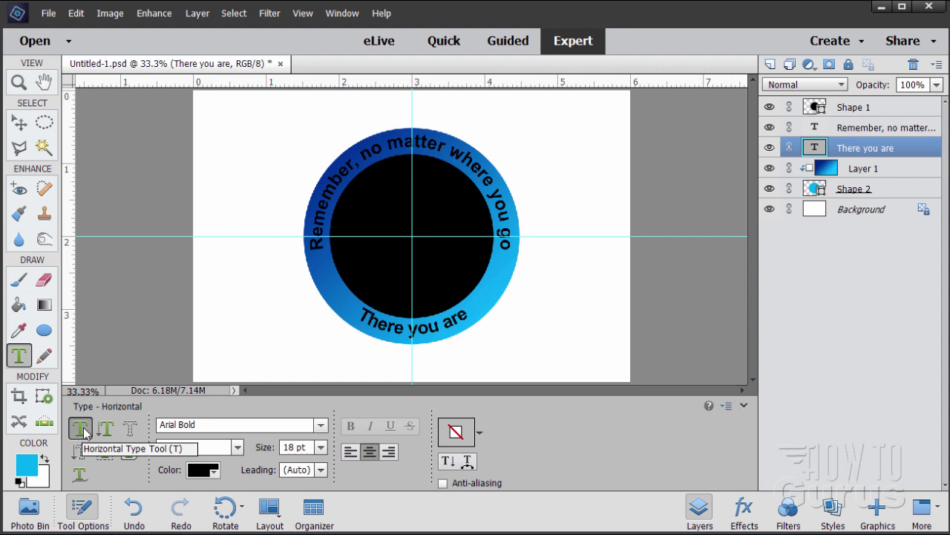
pyautogui.tripleClick(400, 145)
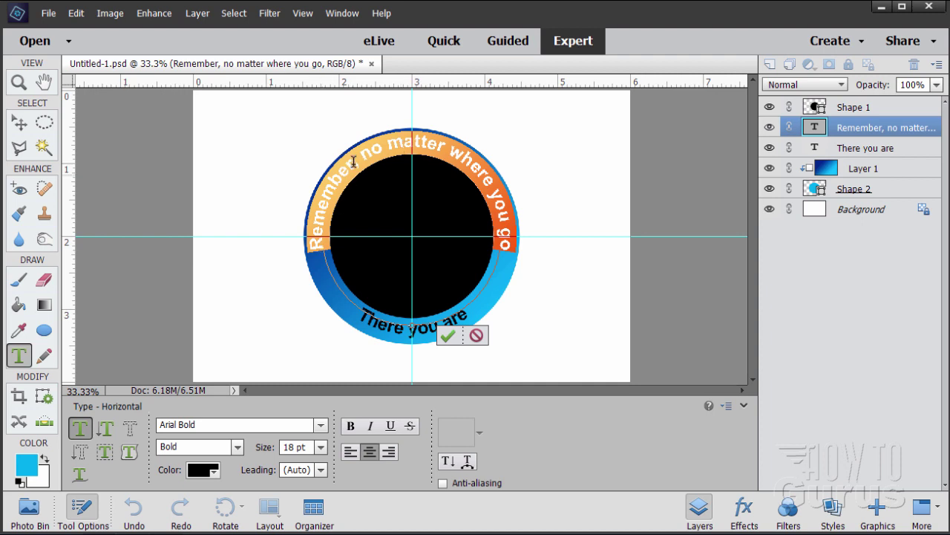
pyautogui.click(199, 472)
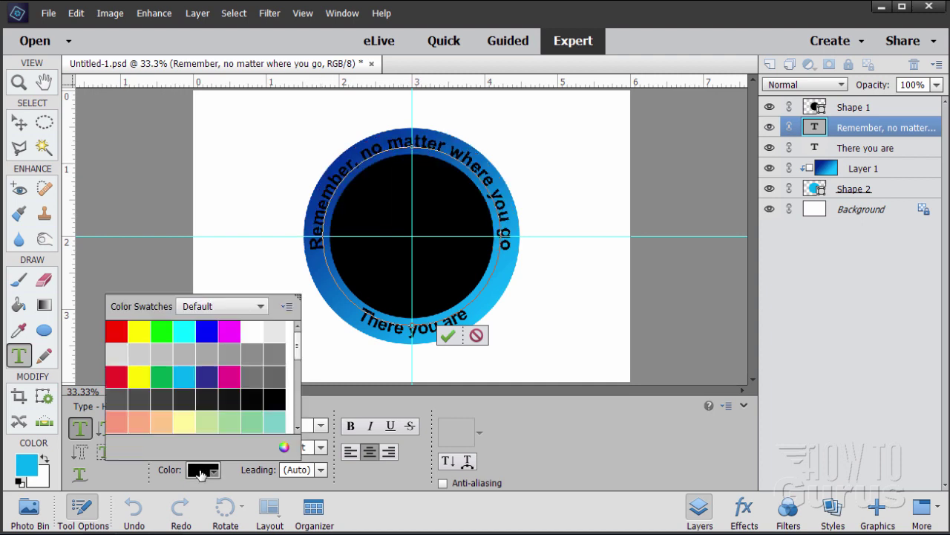
pyautogui.click(253, 331)
pyautogui.click(556, 432)
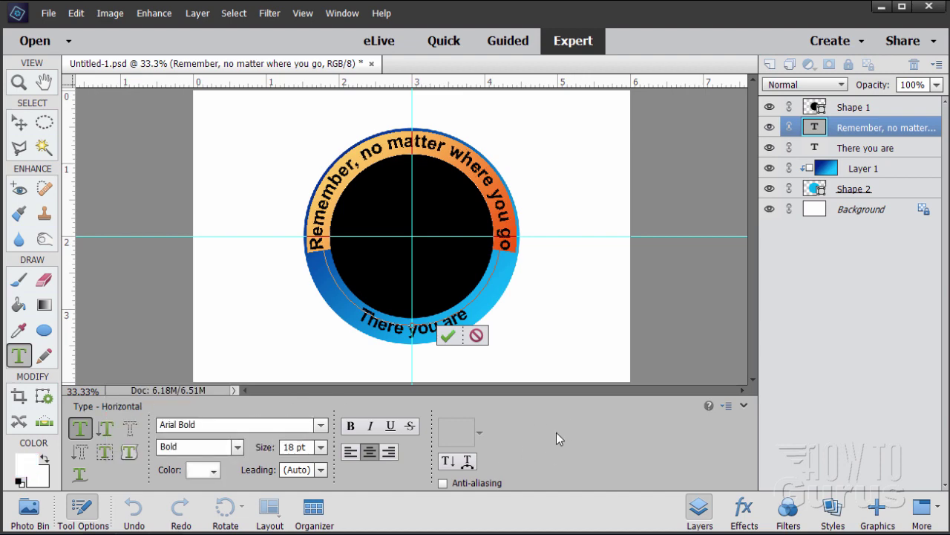
pyautogui.click(448, 335)
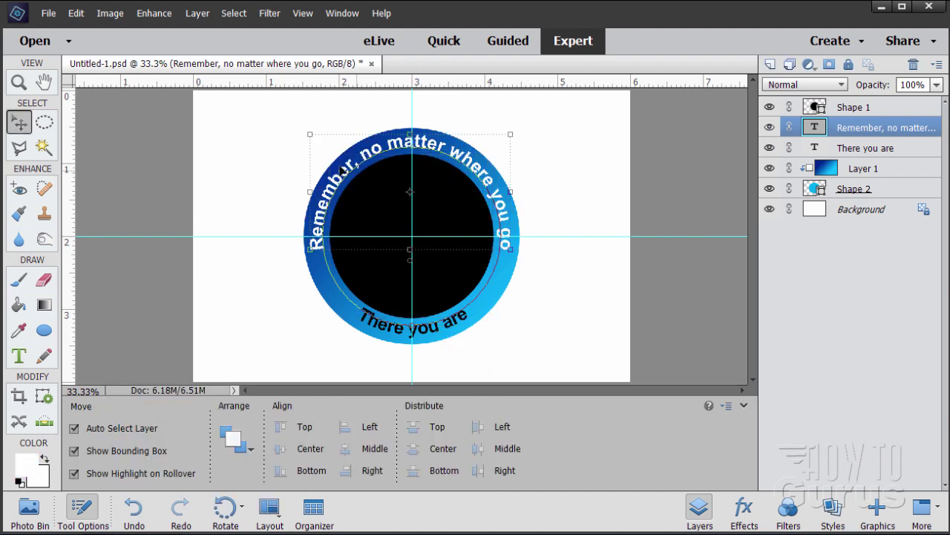
# Recolour the "There you are" text white, commit the edit and deselect the text layer.
pyautogui.click(865, 149)
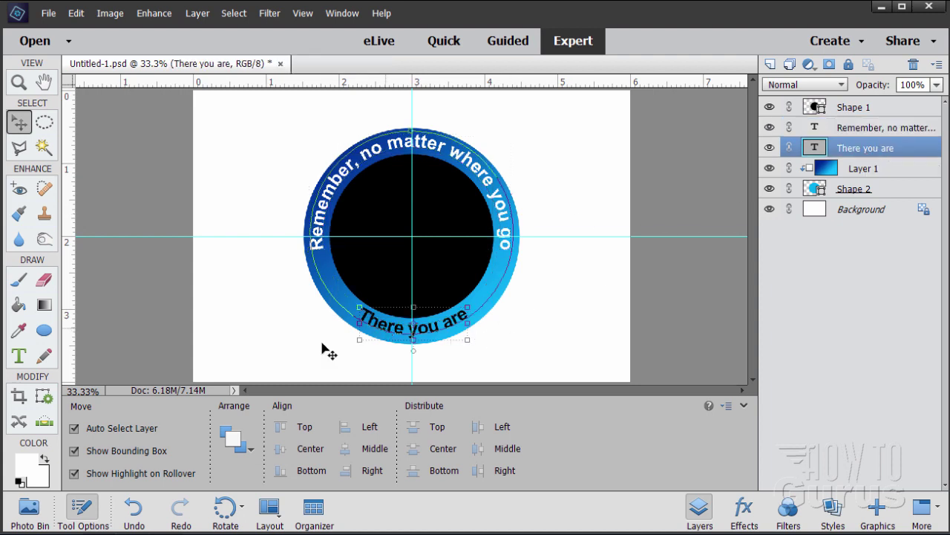
pyautogui.click(18, 356)
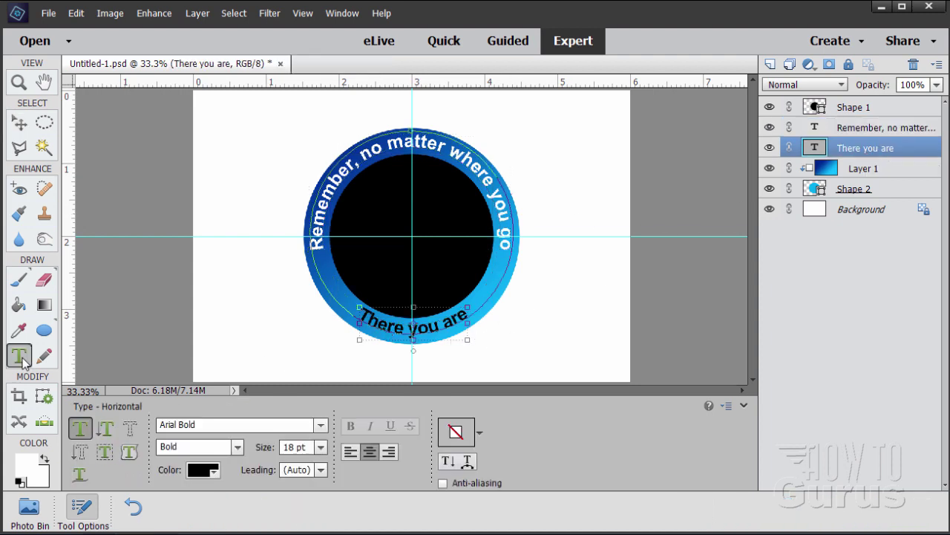
pyautogui.tripleClick(398, 331)
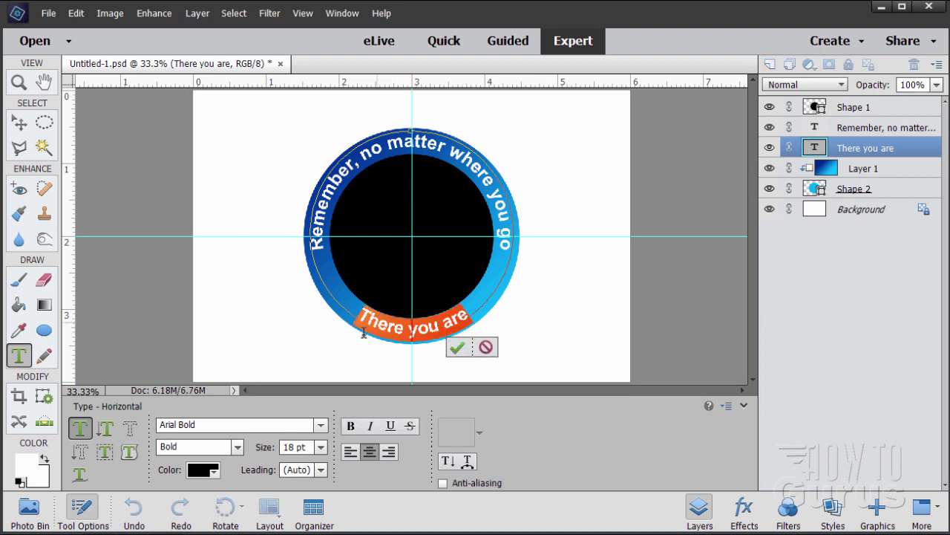
pyautogui.click(210, 471)
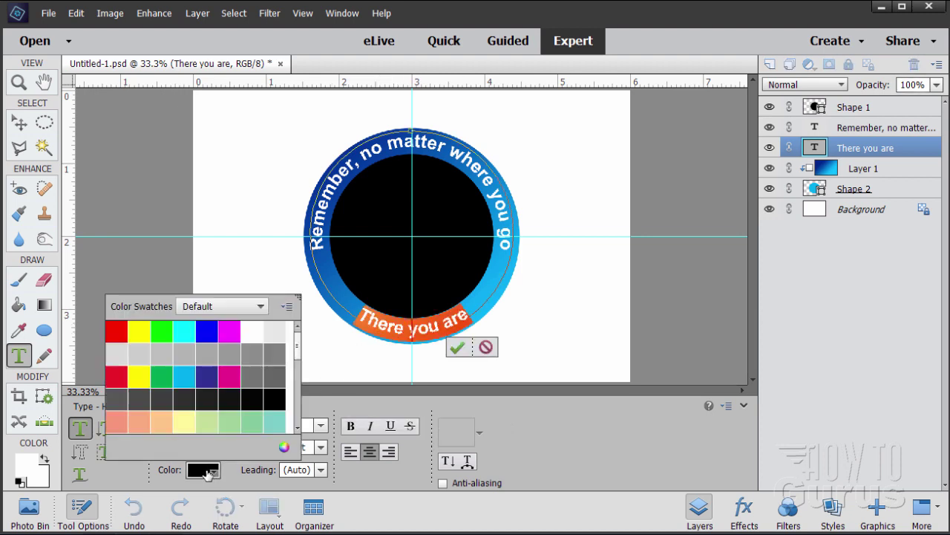
pyautogui.click(255, 331)
pyautogui.click(570, 442)
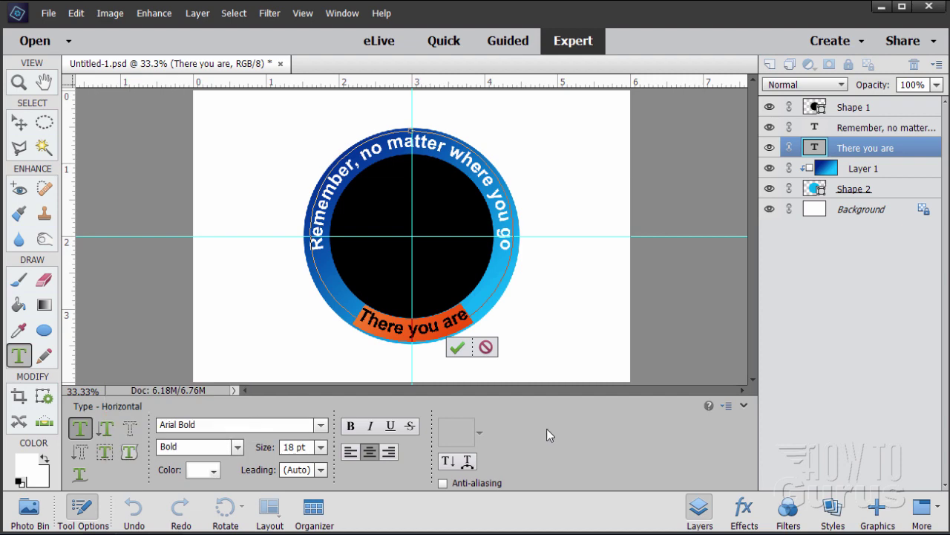
pyautogui.click(457, 347)
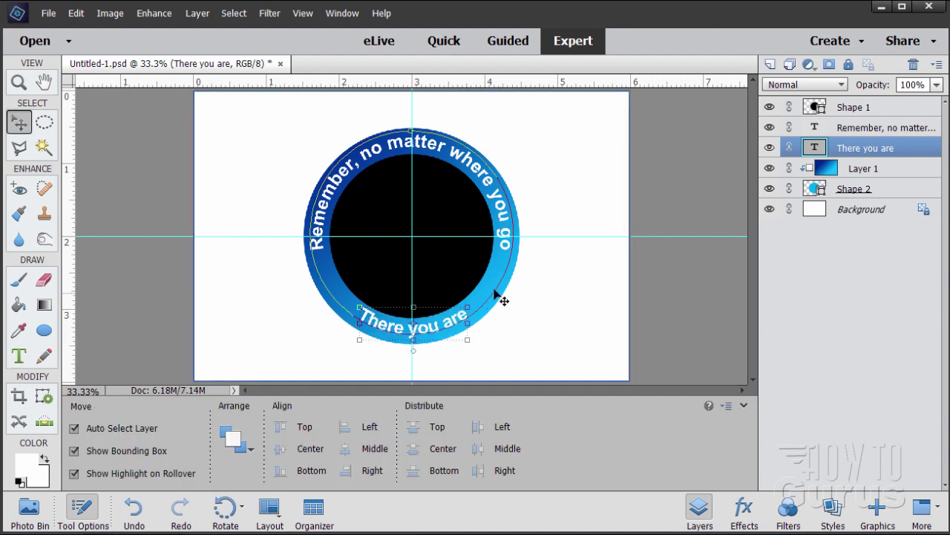
pyautogui.click(586, 286)
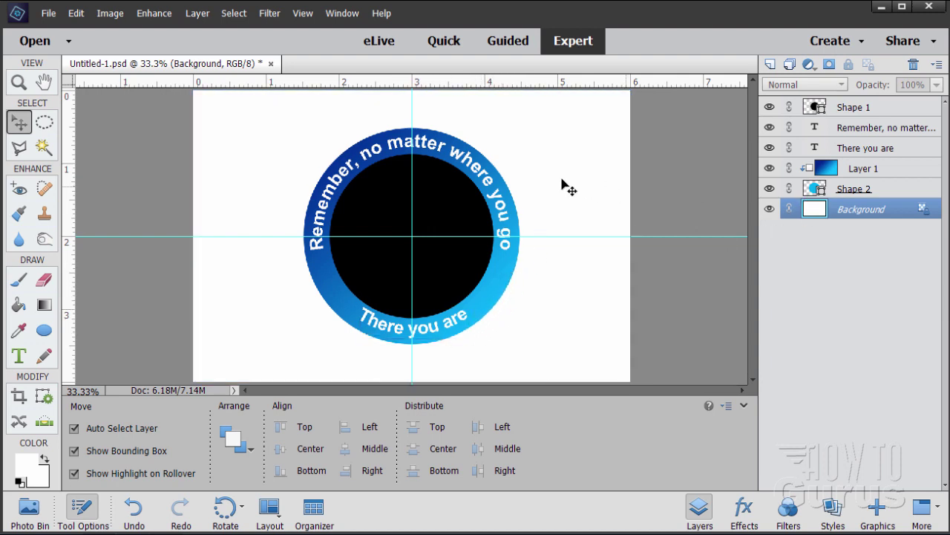
# Add a bevel layer style to Shape 2 and set its size to 15 px.
pyautogui.click(803, 189)
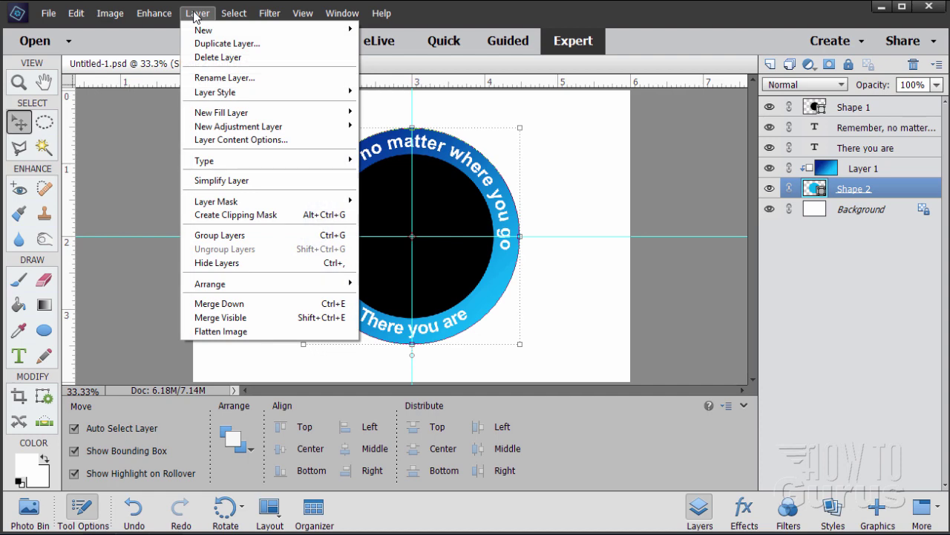
pyautogui.moveTo(279, 92)
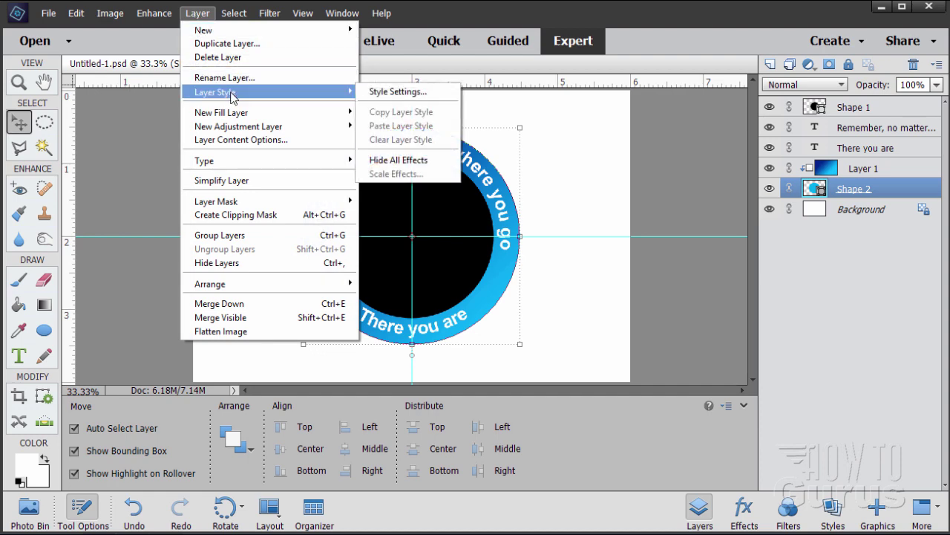
pyautogui.click(393, 90)
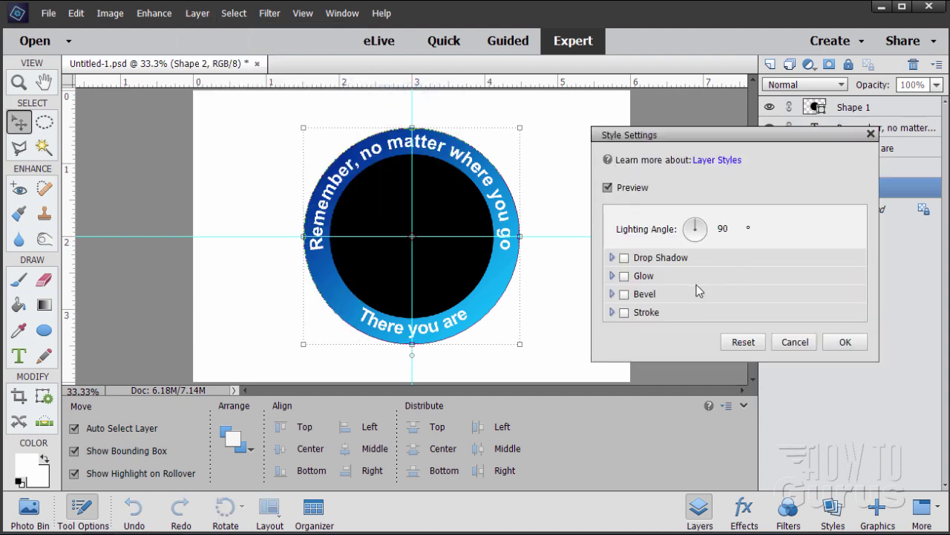
pyautogui.click(614, 295)
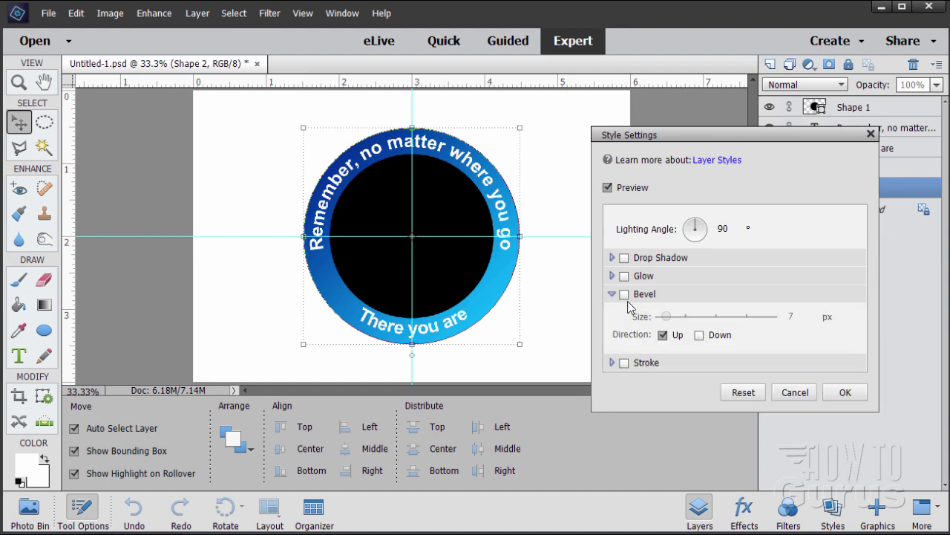
pyautogui.click(625, 295)
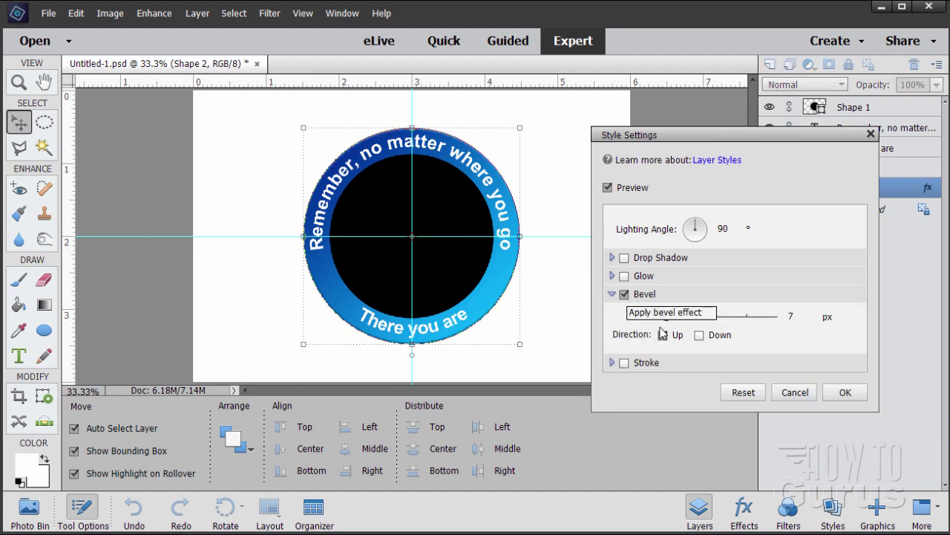
pyautogui.moveTo(667, 315)
pyautogui.mouseDown()
pyautogui.moveTo(683, 315)
pyautogui.moveTo(673, 323)
pyautogui.mouseUp()
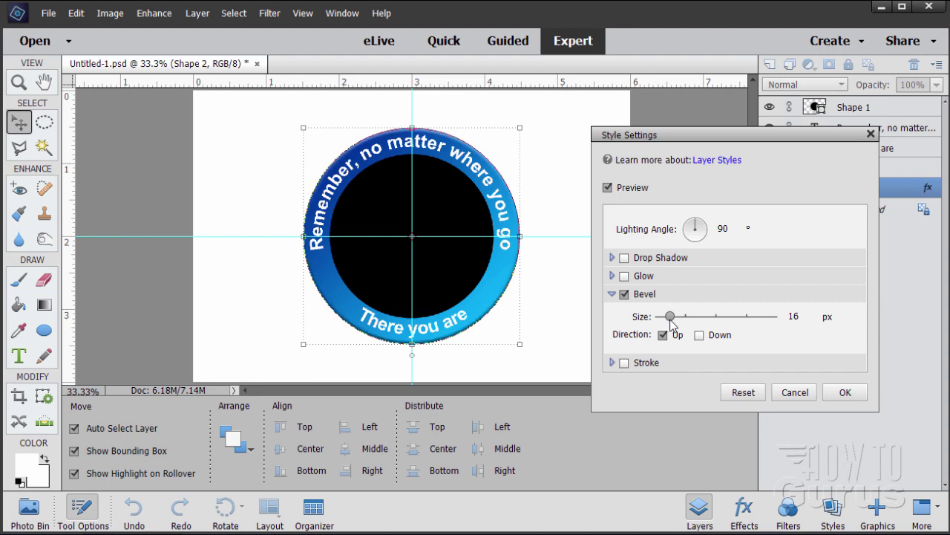
pyautogui.doubleClick(802, 316)
pyautogui.write('15')
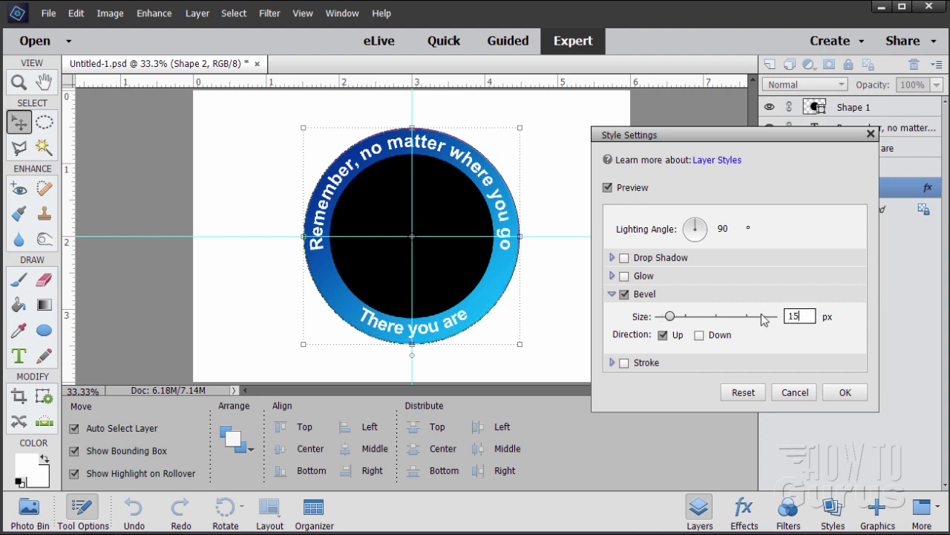
# Set the lighting angle of Shape 2's layer style to 140°.
pyautogui.click(724, 229)
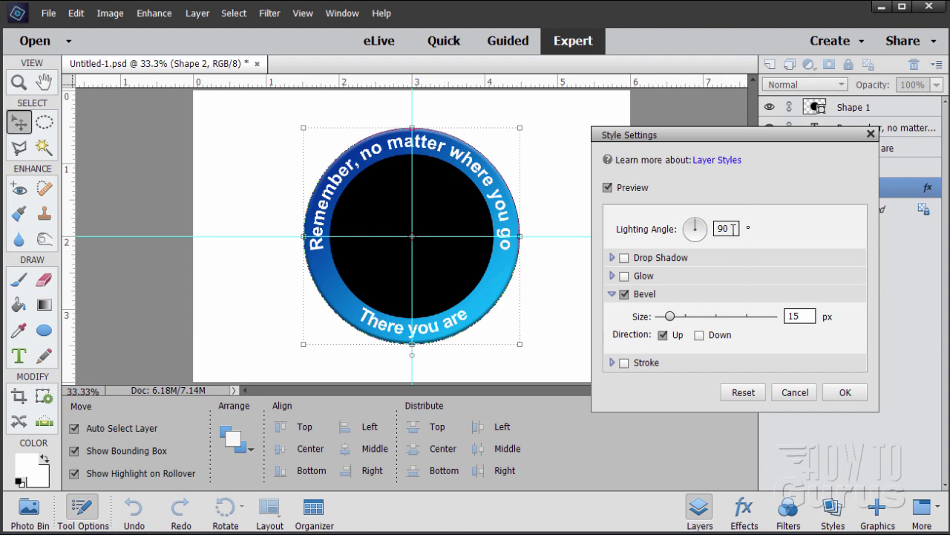
pyautogui.doubleClick(723, 229)
pyautogui.write('140')
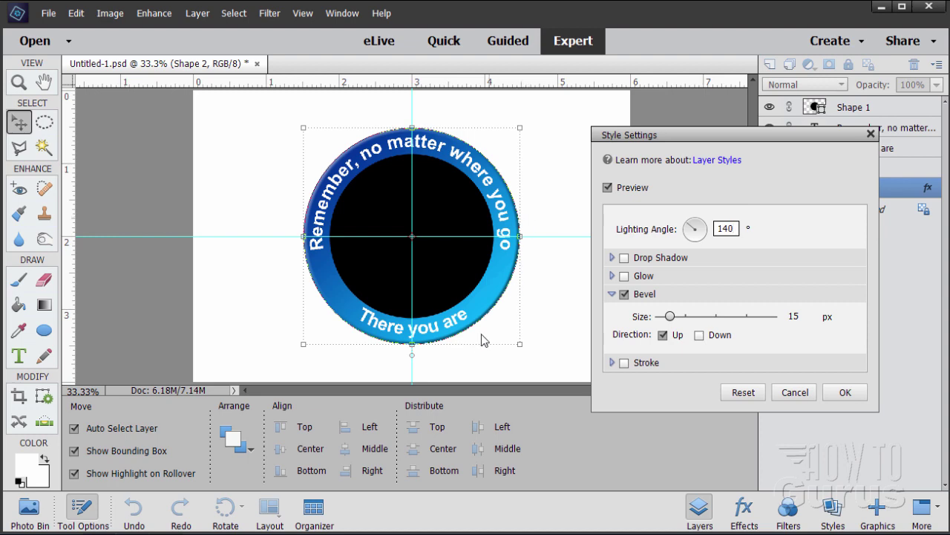
# Add a drop shadow to Shape 2 with a distance of 13 px and accept the style settings.
pyautogui.click(623, 258)
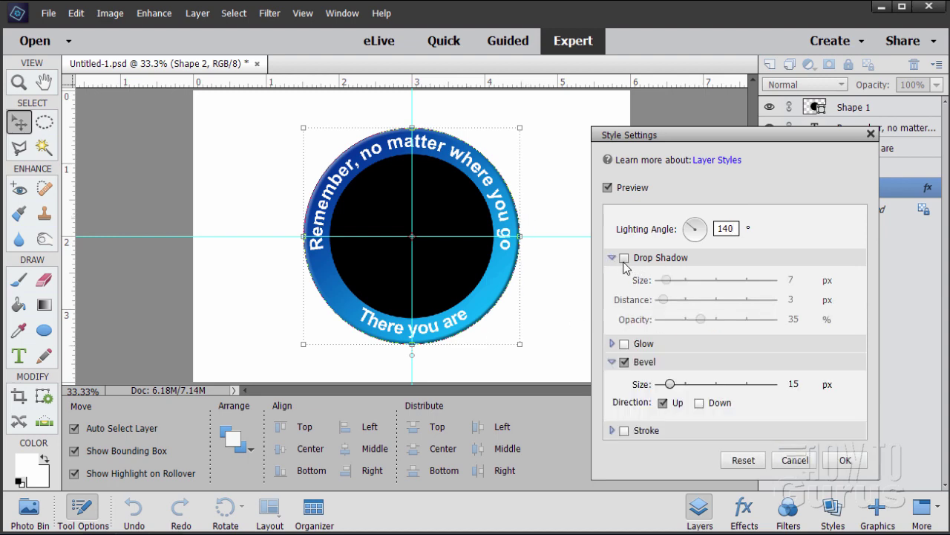
pyautogui.moveTo(669, 300)
pyautogui.mouseDown()
pyautogui.moveTo(696, 300)
pyautogui.moveTo(669, 300)
pyautogui.mouseUp()
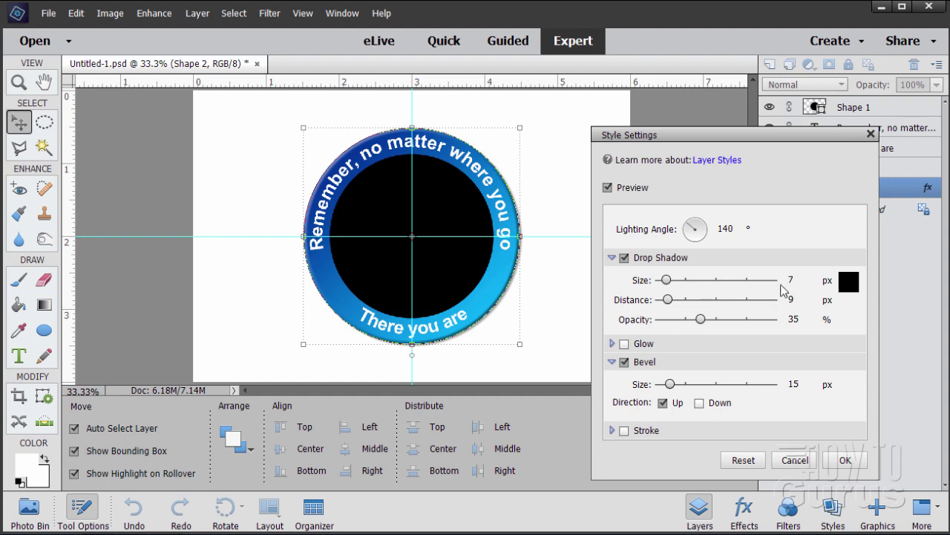
pyautogui.moveTo(670, 301); pyautogui.dragTo(681, 300)
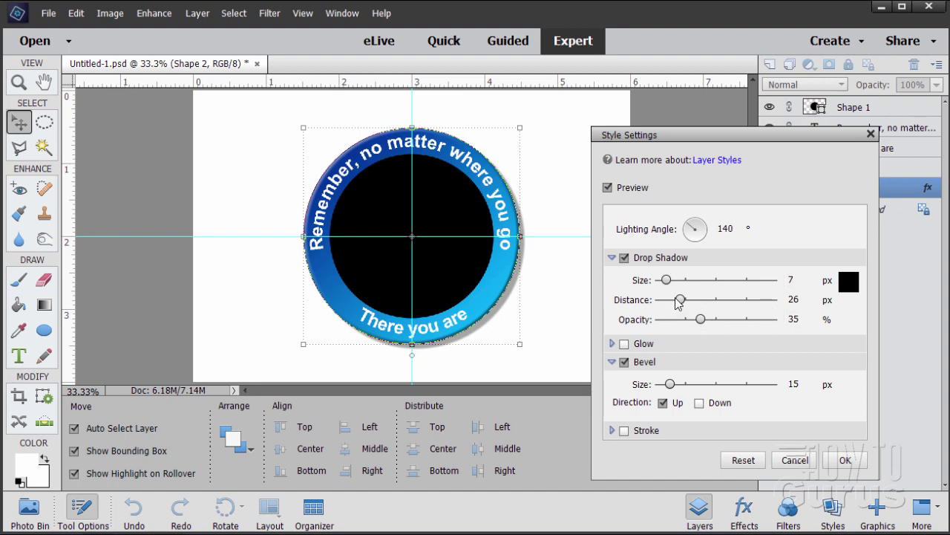
pyautogui.moveTo(679, 299); pyautogui.dragTo(670, 300)
pyautogui.click(793, 299)
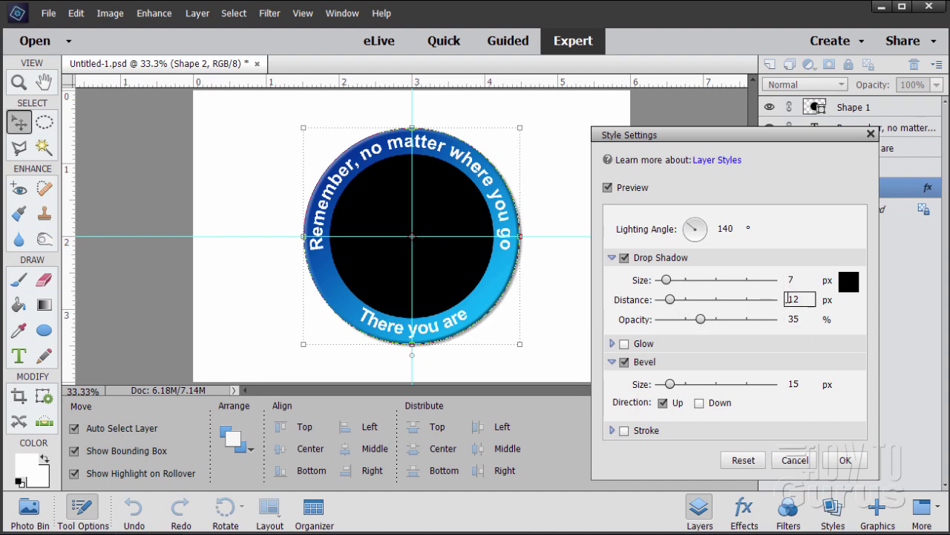
pyautogui.moveTo(793, 299); pyautogui.dragTo(773, 299)
pyautogui.write('140')
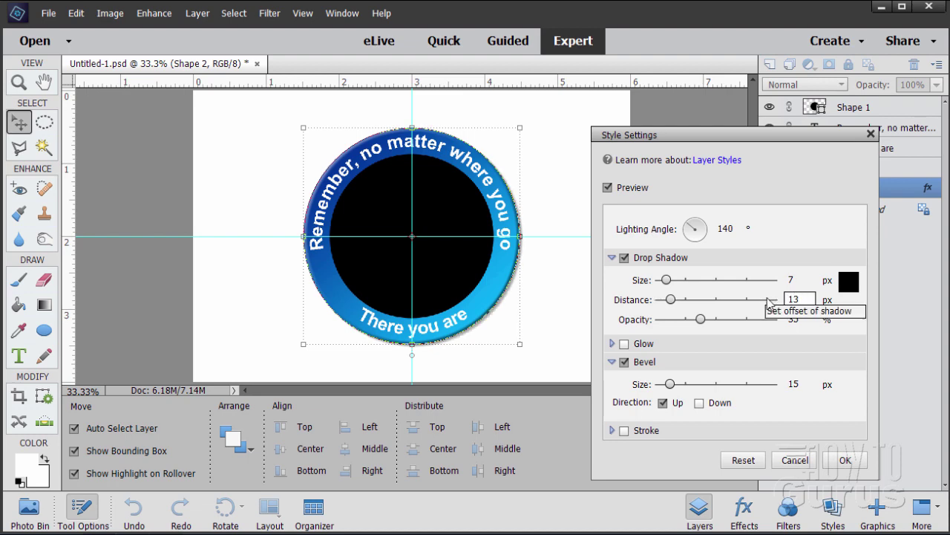
pyautogui.click(846, 459)
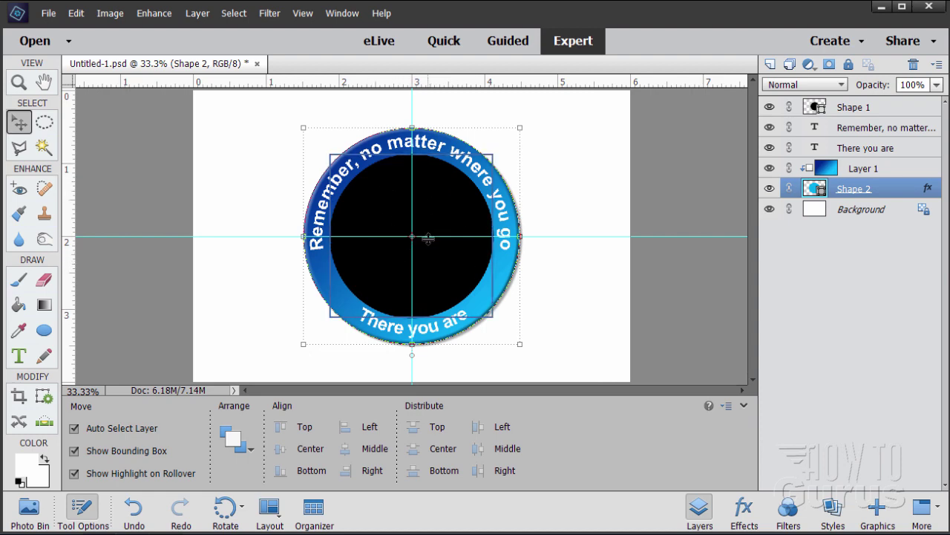
# Hide the guides on the canvas.
pyautogui.click(301, 14)
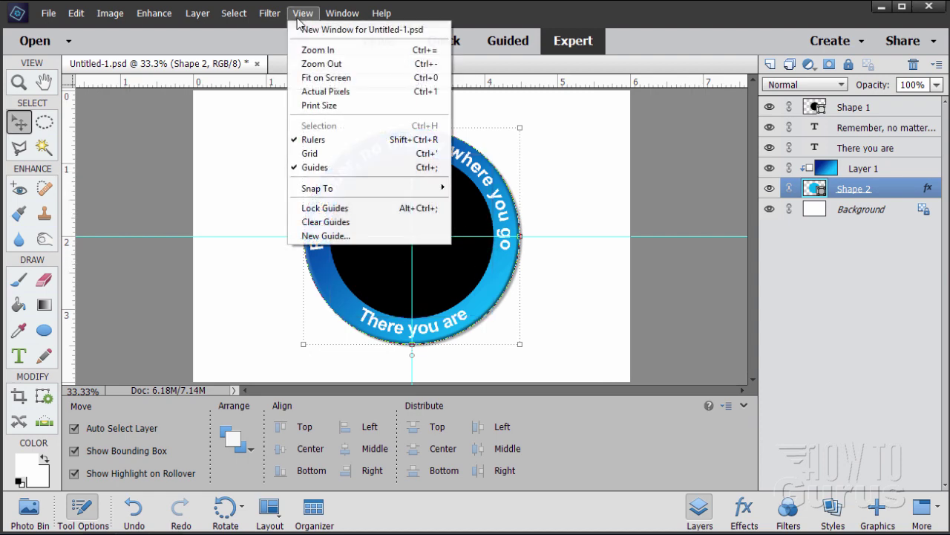
pyautogui.click(304, 167)
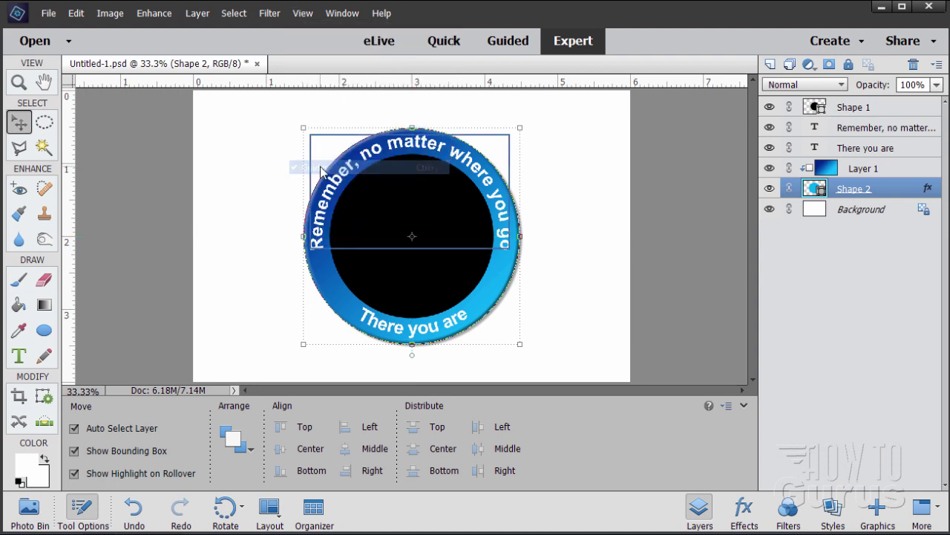
# Select the Shape 1 layer and open the recently edited image edge glow fur hood 2.bmp.
pyautogui.click(855, 107)
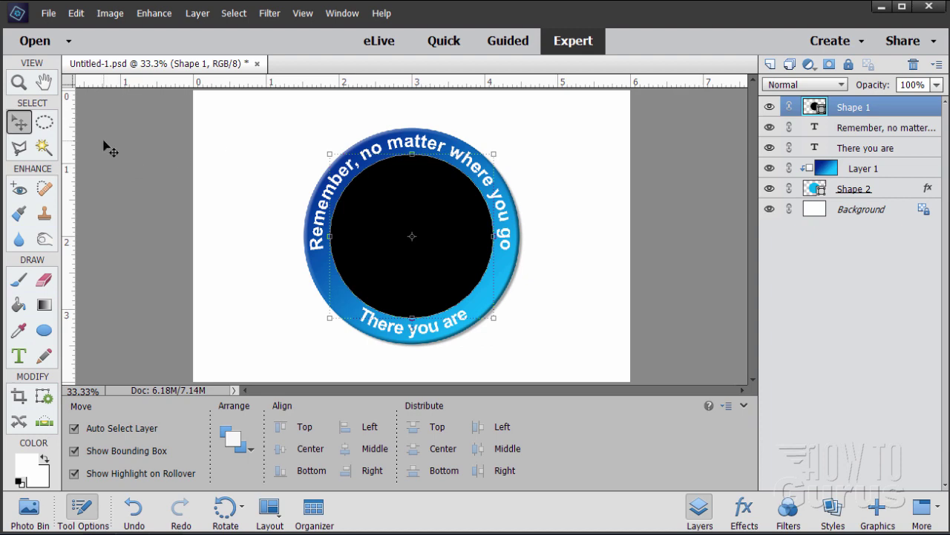
pyautogui.click(49, 13)
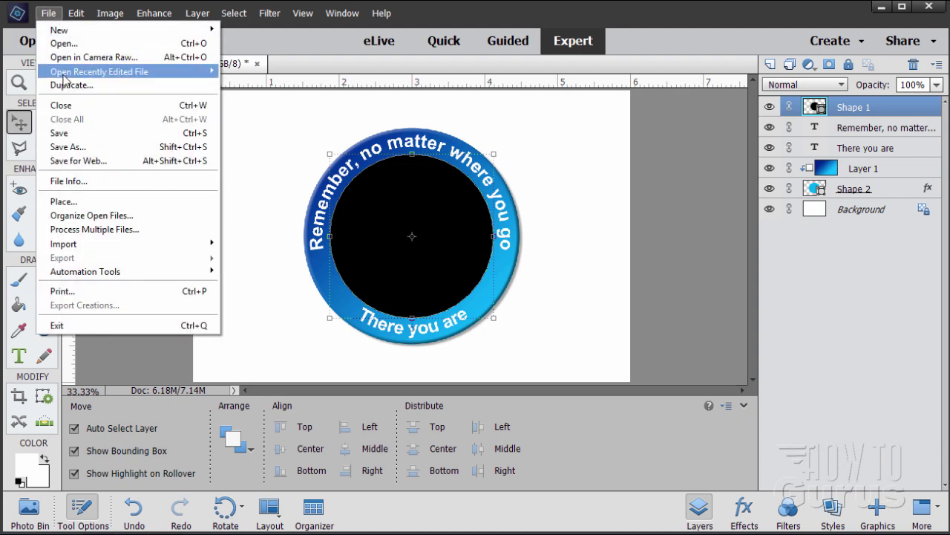
pyautogui.moveTo(69, 74)
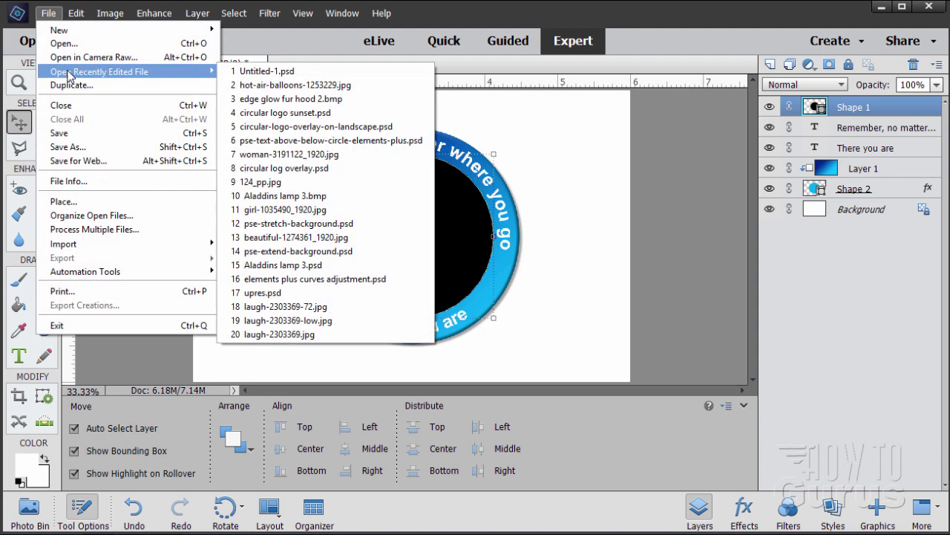
pyautogui.click(287, 101)
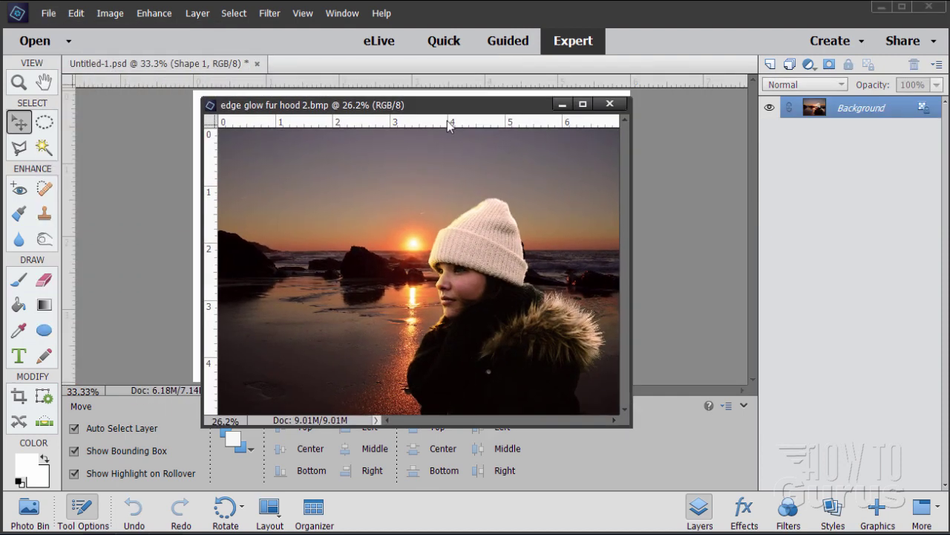
# Copy the sunset photo's Background layer into the logo document above Shape 1 and close the photo's window.
pyautogui.moveTo(423, 113); pyautogui.dragTo(673, 169)
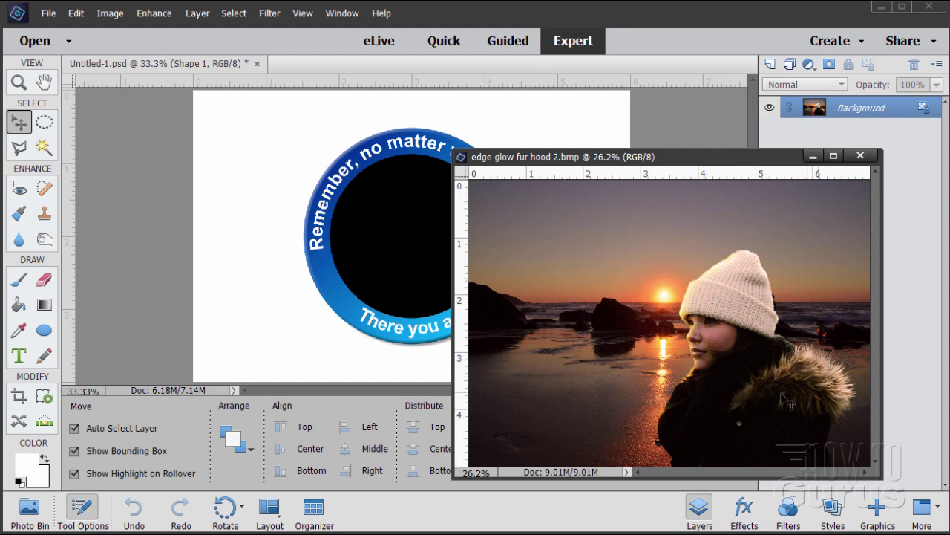
pyautogui.moveTo(674, 162); pyautogui.dragTo(704, 195)
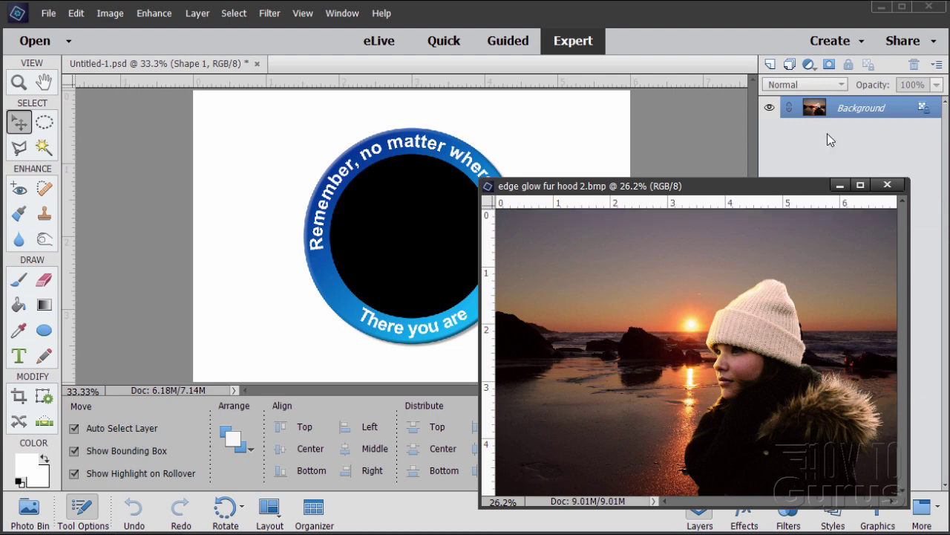
pyautogui.moveTo(817, 112); pyautogui.dragTo(303, 148)
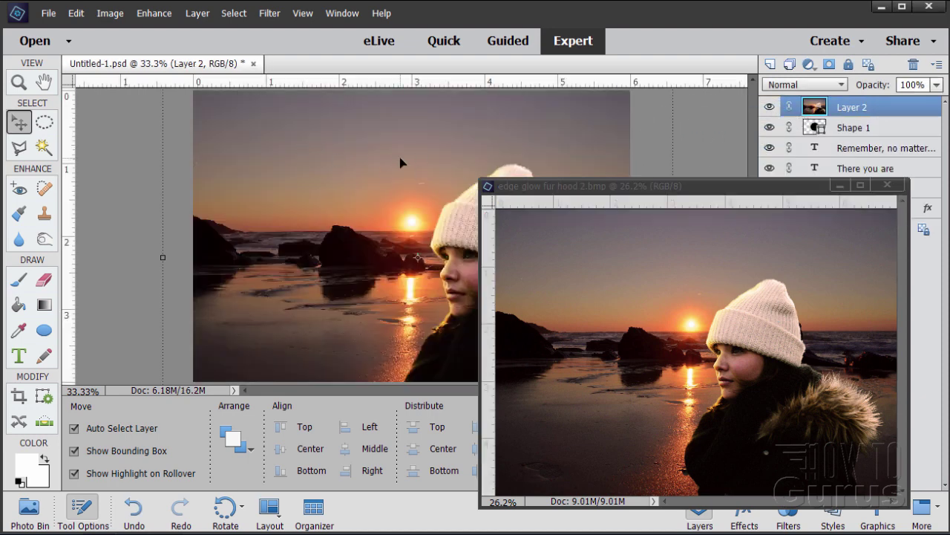
pyautogui.click(887, 185)
# Scale the sunset photo down proportionally to about 47% and position it over the black circle.
pyautogui.moveTo(233, 131); pyautogui.dragTo(254, 159)
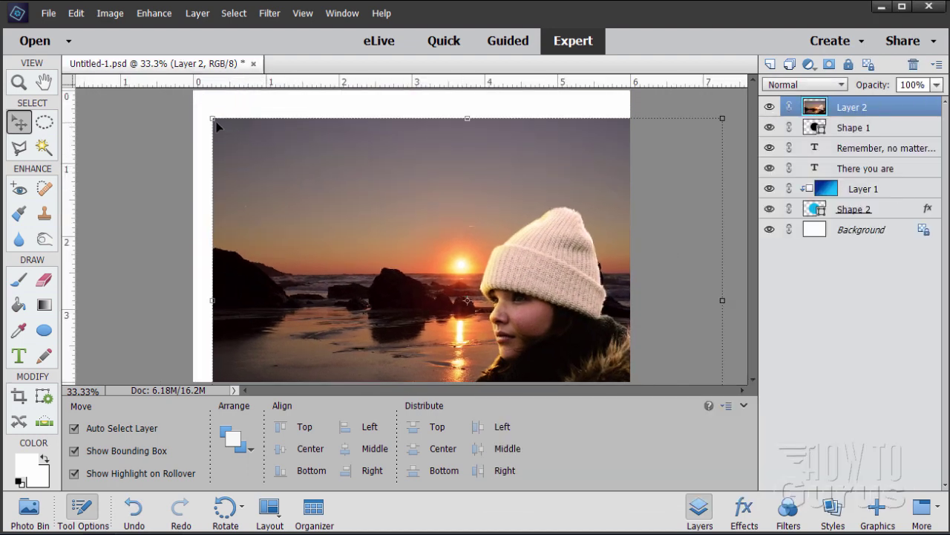
pyautogui.moveTo(212, 118); pyautogui.dragTo(412, 260)
pyautogui.moveTo(511, 326); pyautogui.dragTo(323, 203)
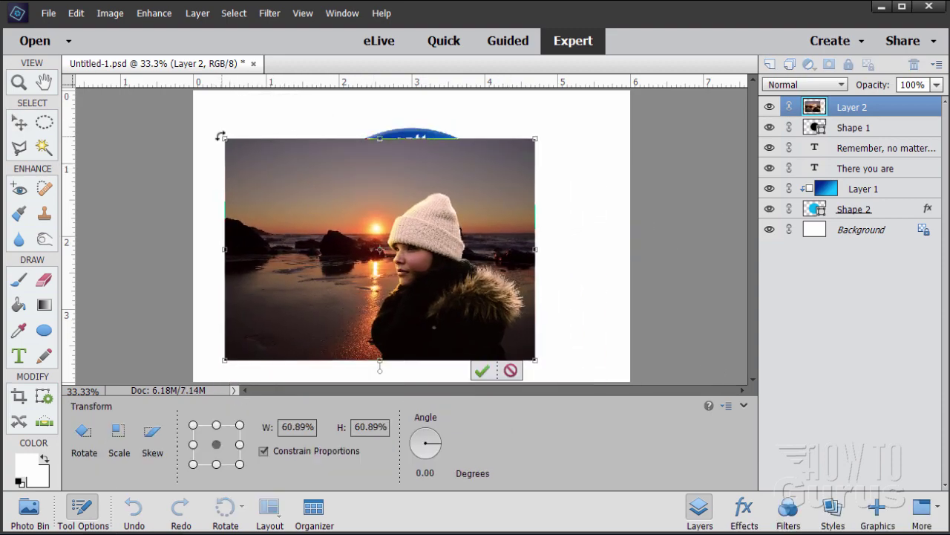
pyautogui.moveTo(223, 138); pyautogui.dragTo(314, 220)
pyautogui.moveTo(387, 246); pyautogui.dragTo(318, 212)
pyautogui.moveTo(441, 159); pyautogui.dragTo(457, 147)
pyautogui.moveTo(405, 277); pyautogui.dragTo(467, 277)
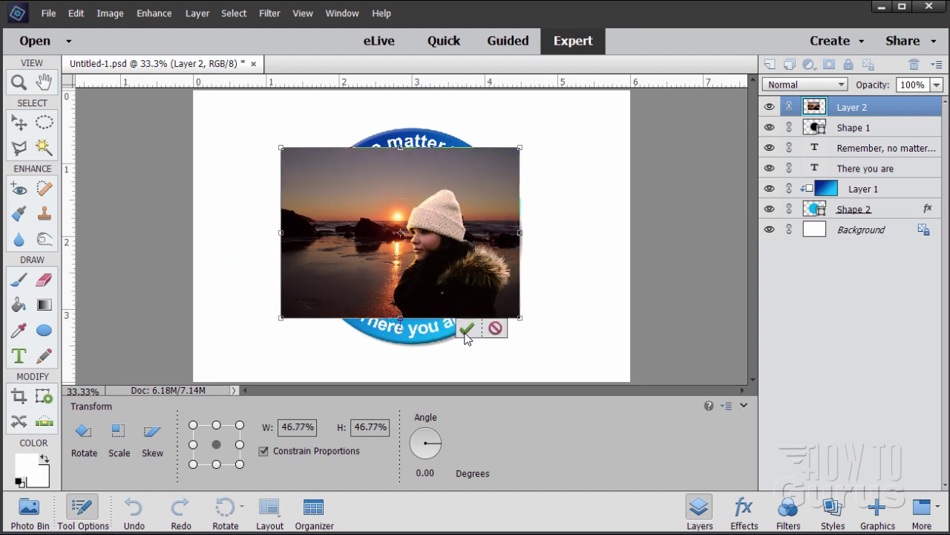
pyautogui.click(466, 328)
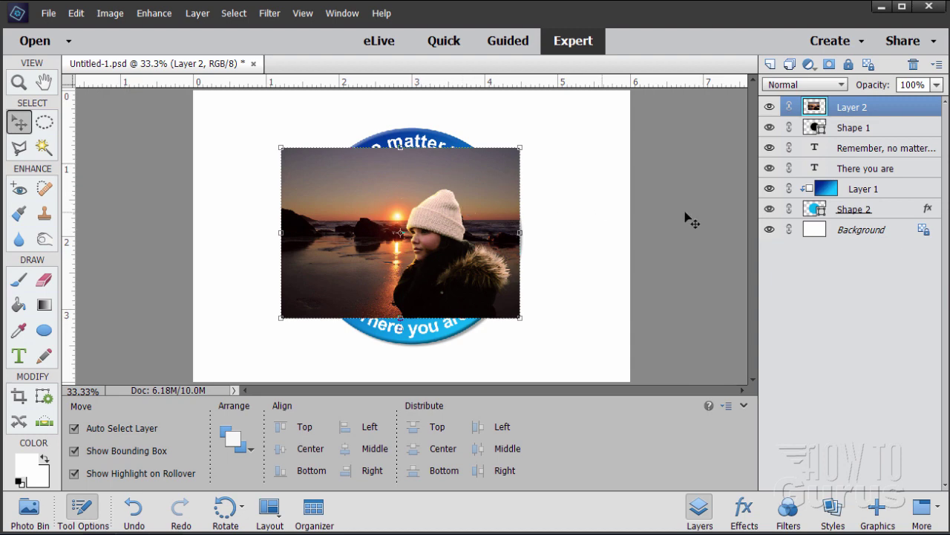
# Clip the photo layer to Shape 1 and center it in the circle, enlarged to about 102.6%.
pyautogui.rightClick(851, 111)
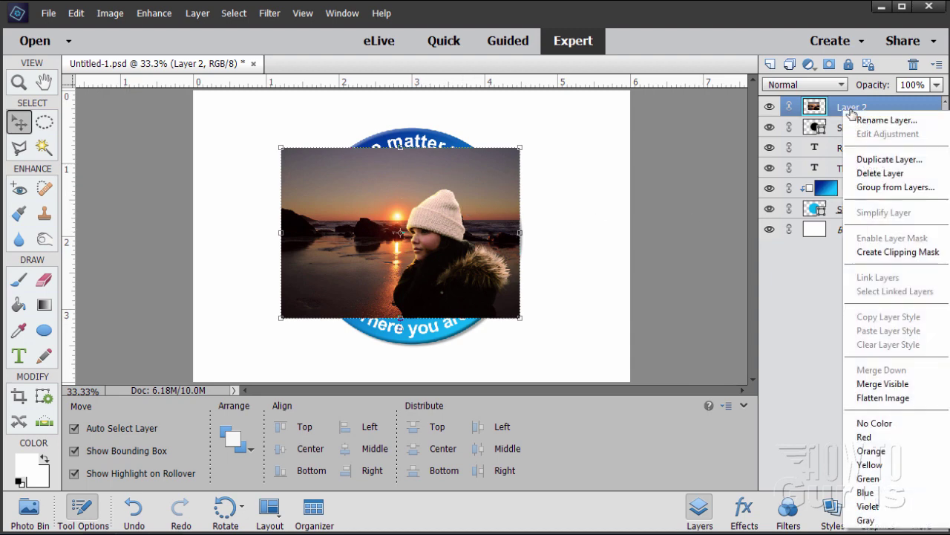
pyautogui.click(865, 252)
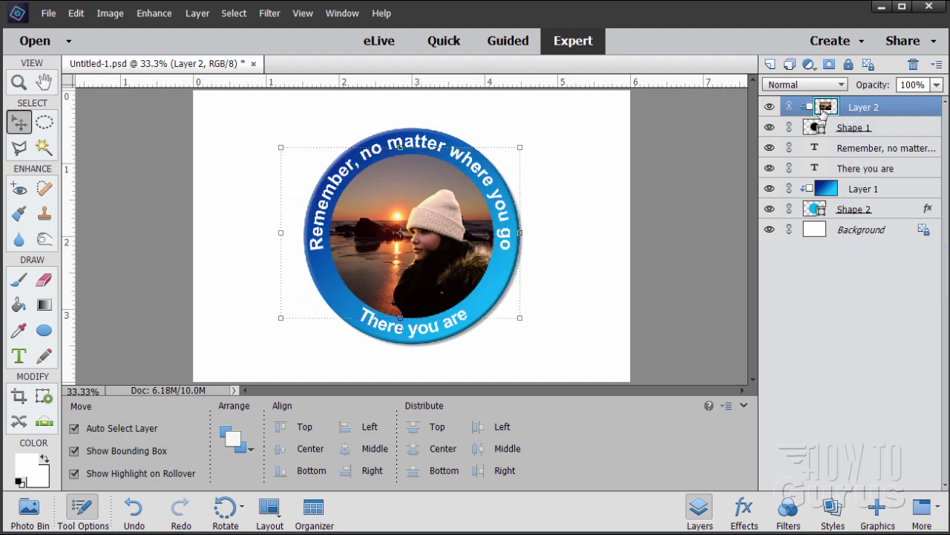
pyautogui.moveTo(438, 281); pyautogui.dragTo(445, 280)
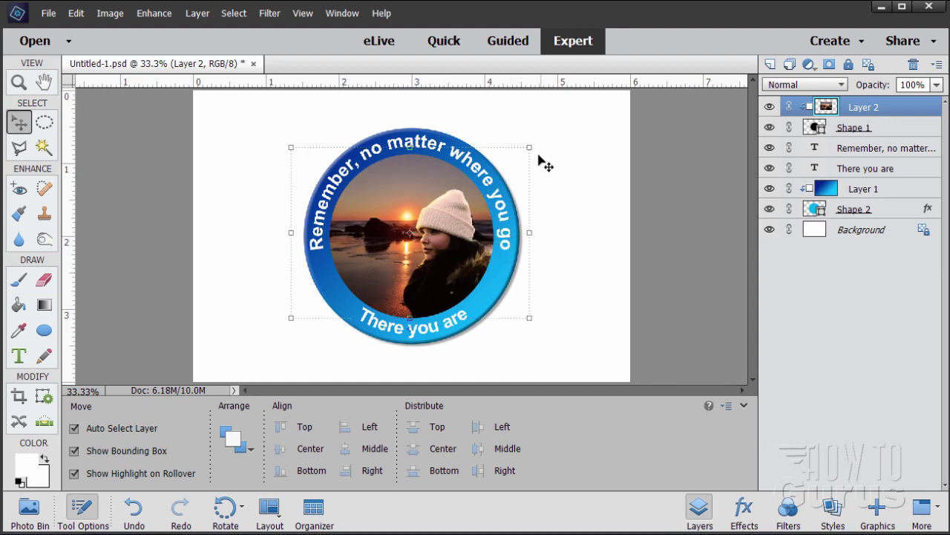
pyautogui.moveTo(530, 148); pyautogui.dragTo(537, 144)
pyautogui.moveTo(446, 275); pyautogui.dragTo(444, 278)
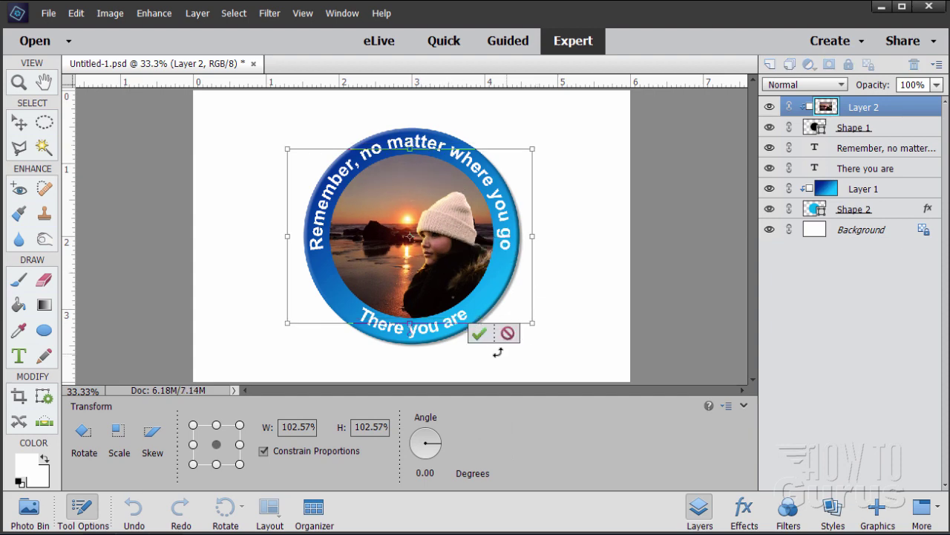
pyautogui.click(480, 334)
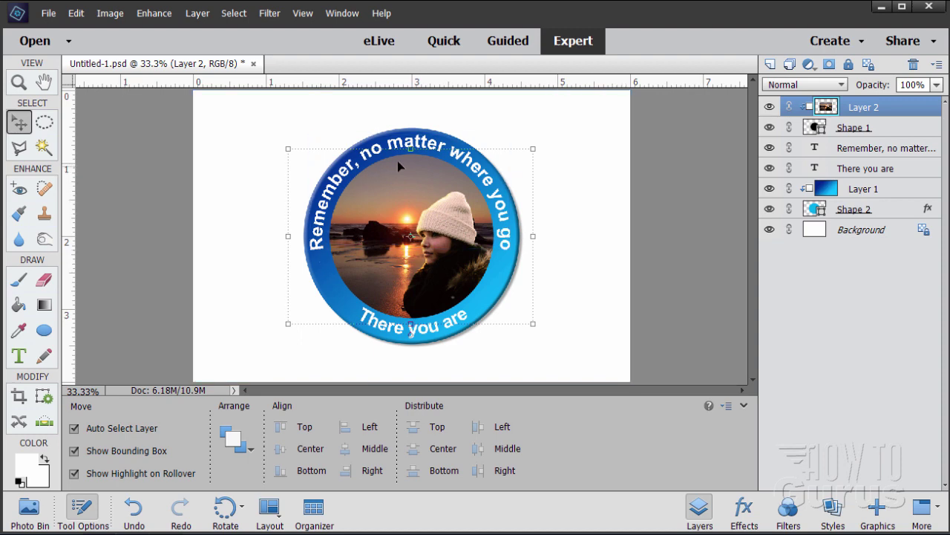
# Add a stroke layer style to Shape 1 with position Inside and a size of 8 px.
pyautogui.click(846, 128)
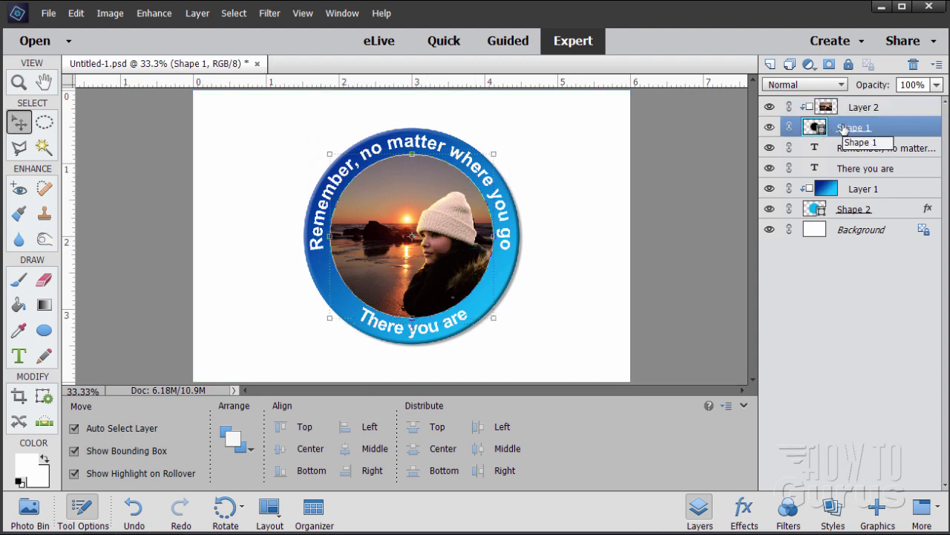
pyautogui.click(197, 13)
pyautogui.moveTo(221, 92)
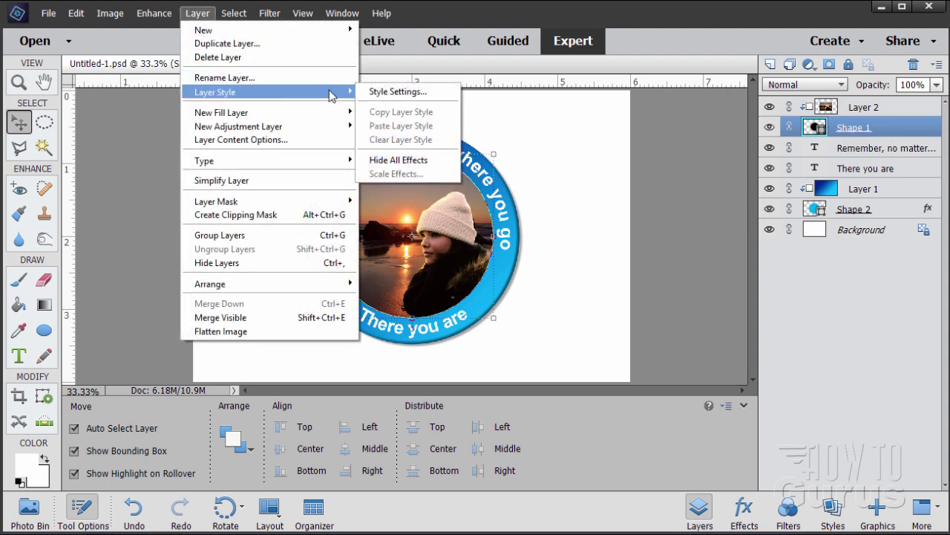
pyautogui.click(383, 92)
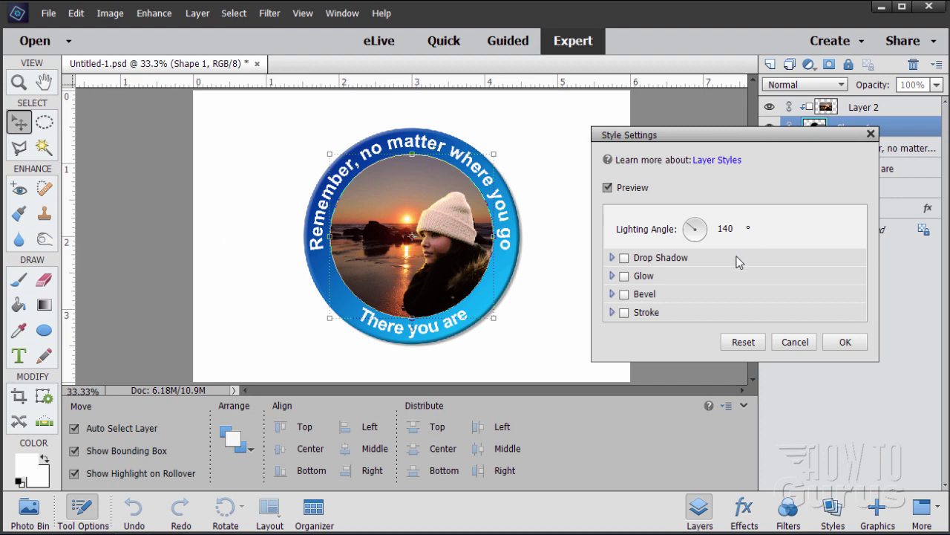
pyautogui.click(624, 313)
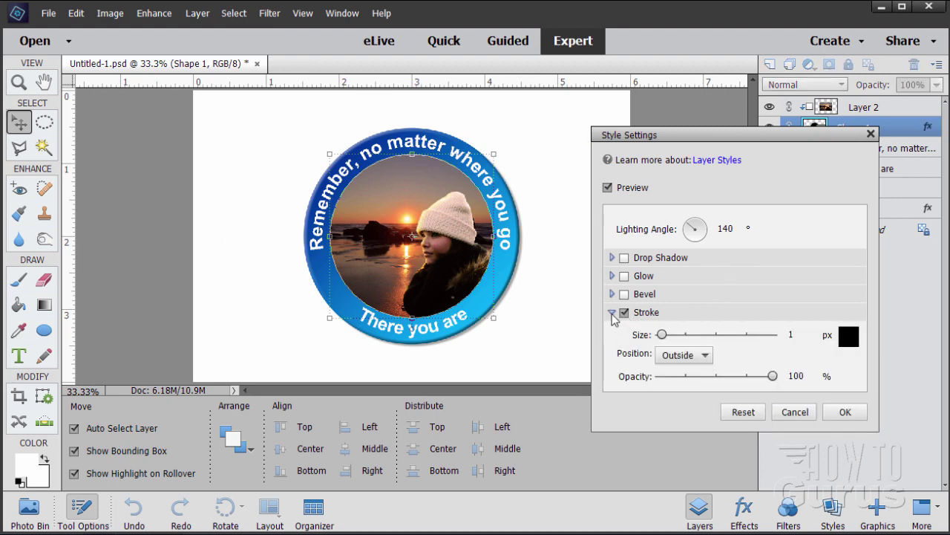
pyautogui.click(684, 355)
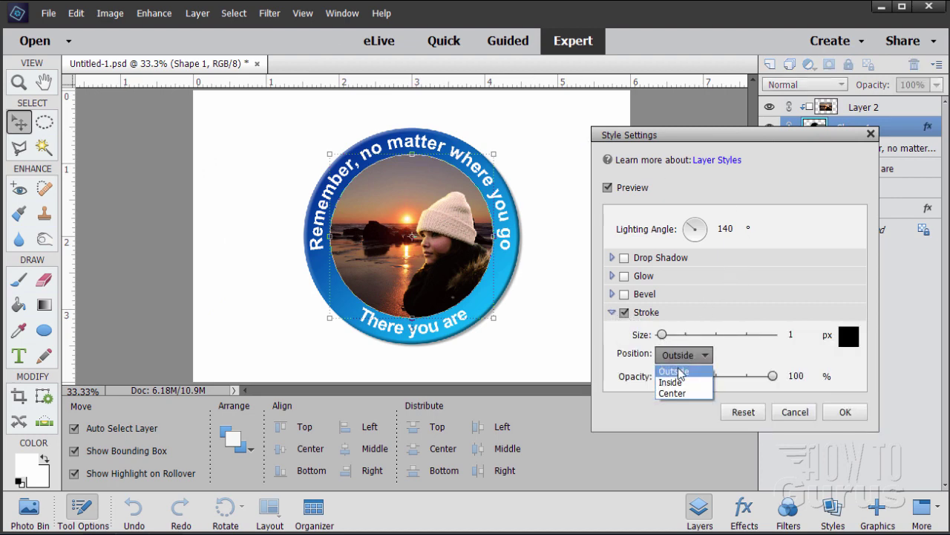
pyautogui.click(681, 380)
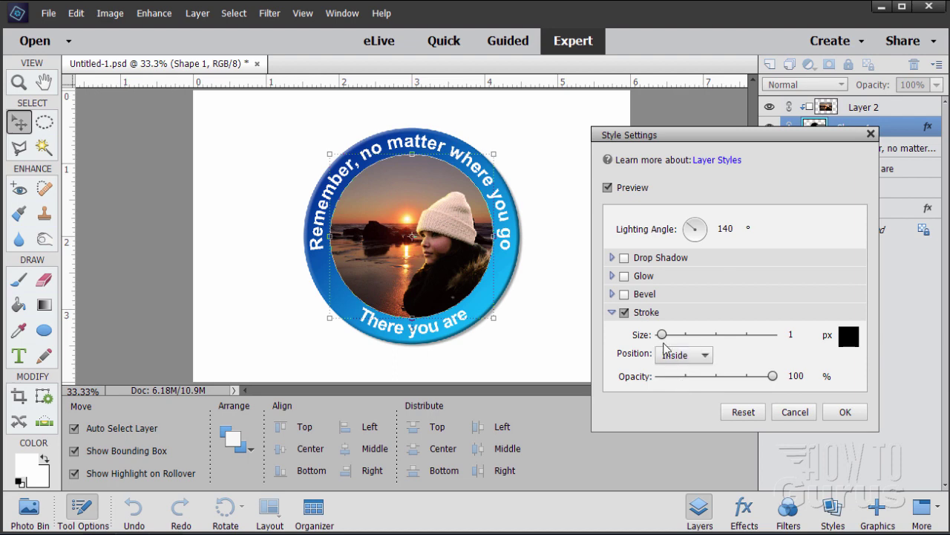
pyautogui.moveTo(664, 336)
pyautogui.mouseDown()
pyautogui.moveTo(688, 337)
pyautogui.moveTo(677, 336)
pyautogui.mouseUp()
pyautogui.click(792, 339)
pyautogui.doubleClick(792, 335)
pyautogui.write('8')
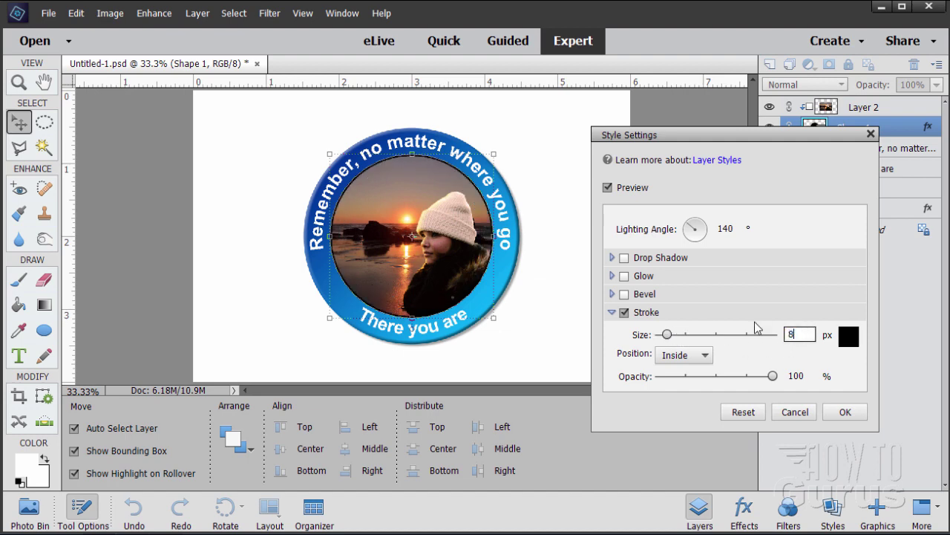
# Set the stroke color to an orange sampled from the sky beside the sun and accept the style settings.
pyautogui.click(850, 337)
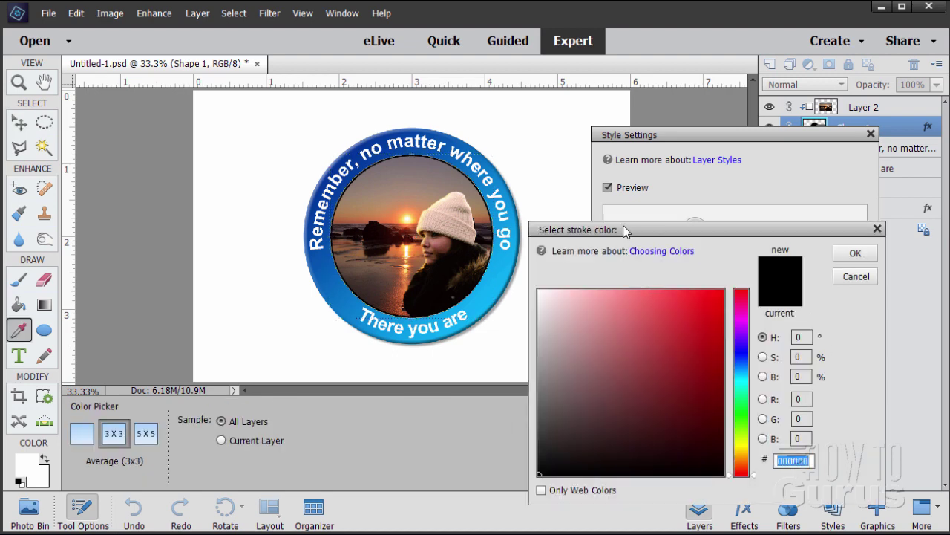
pyautogui.moveTo(624, 229); pyautogui.dragTo(632, 230)
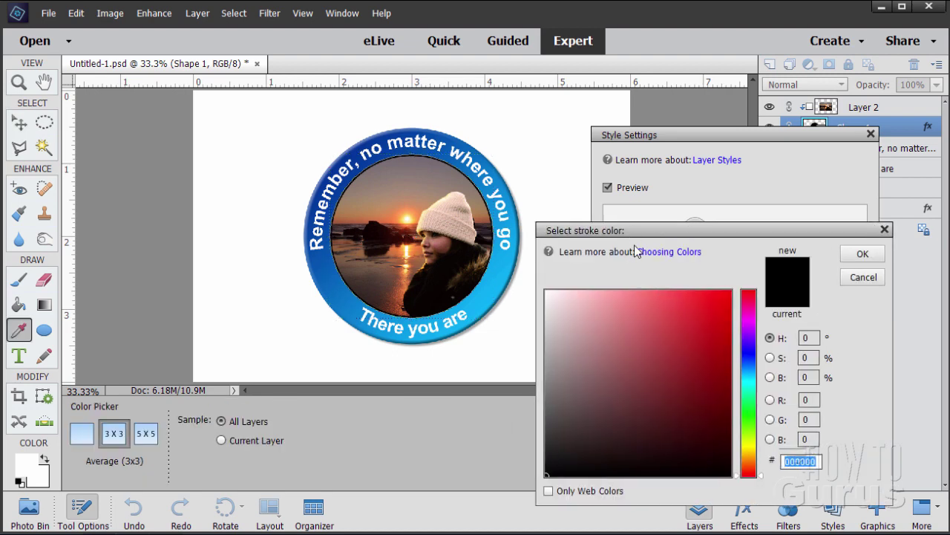
pyautogui.click(400, 217)
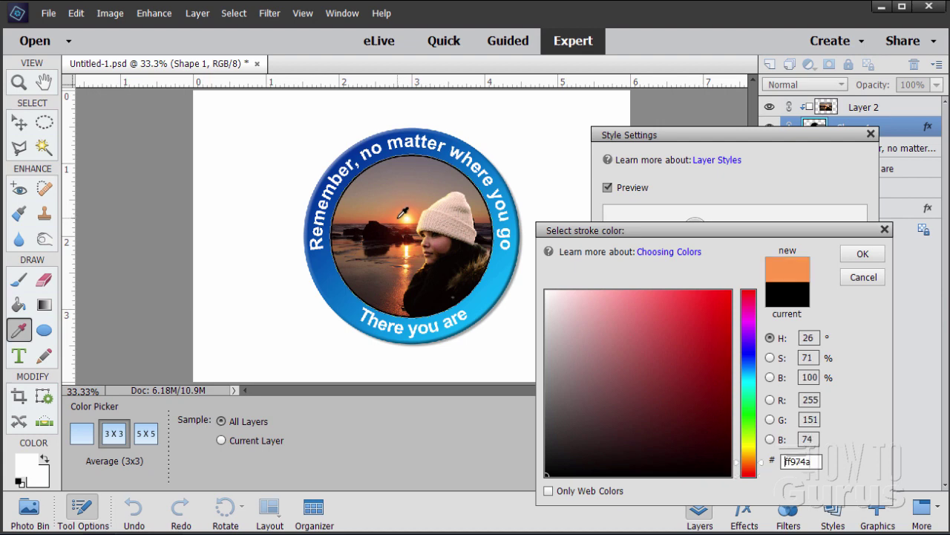
pyautogui.click(400, 217)
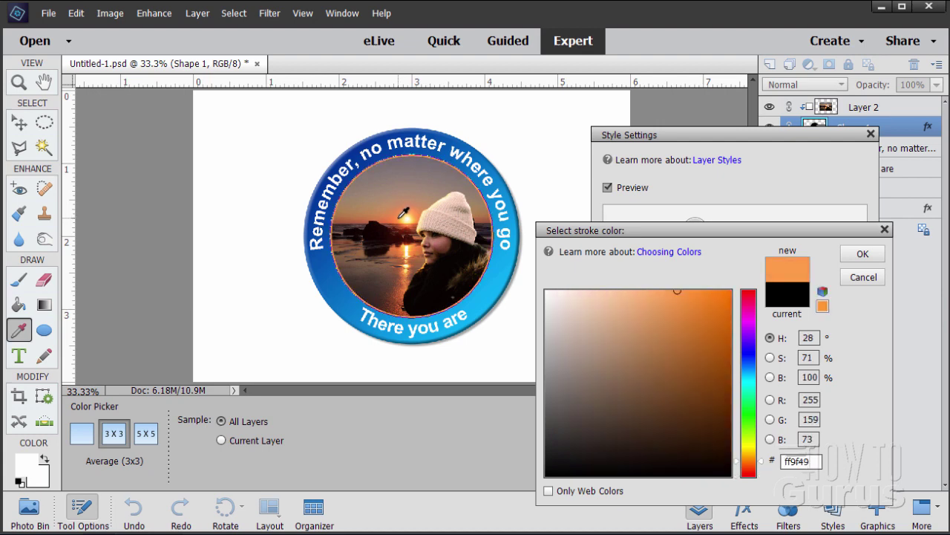
pyautogui.click(400, 218)
pyautogui.click(861, 256)
pyautogui.click(847, 412)
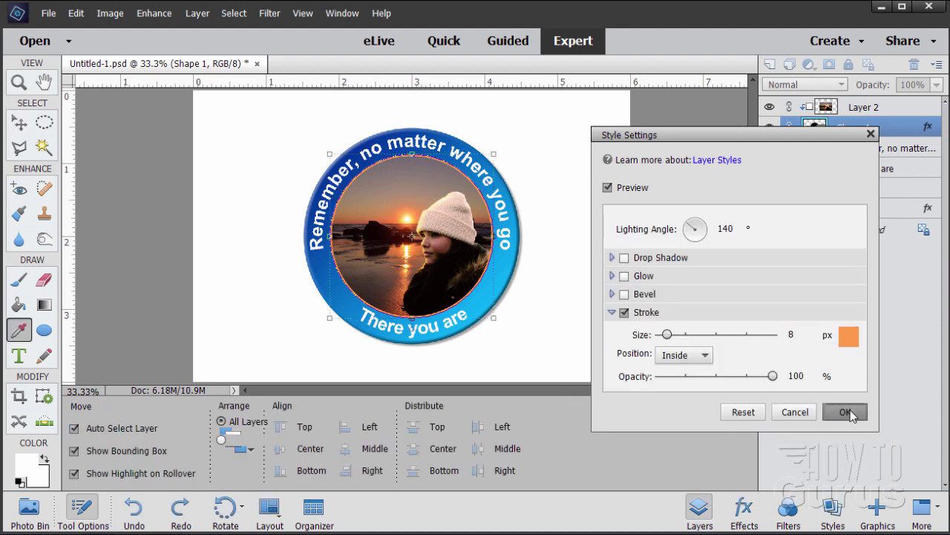
# Hide the Background layer and stamp all visible layers into a new merged layer above Layer 2.
pyautogui.click(561, 330)
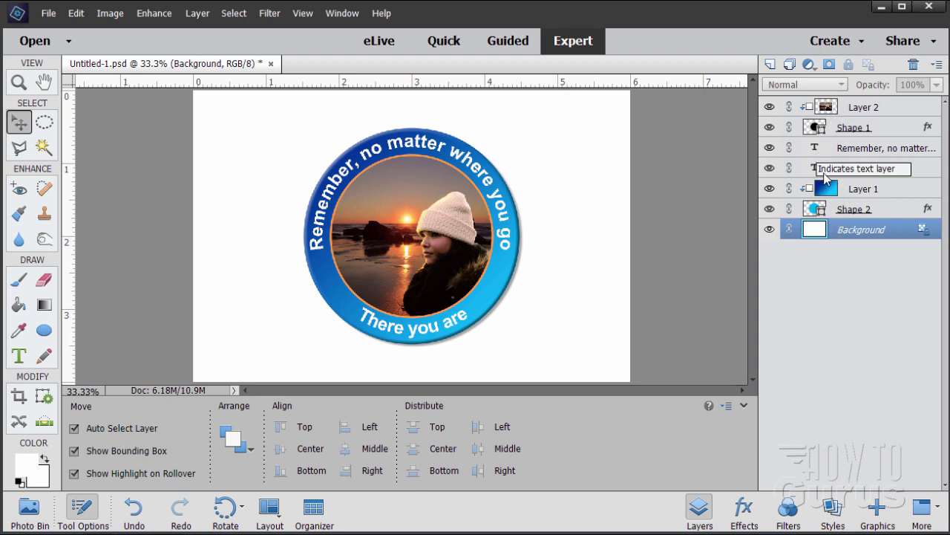
pyautogui.click(769, 230)
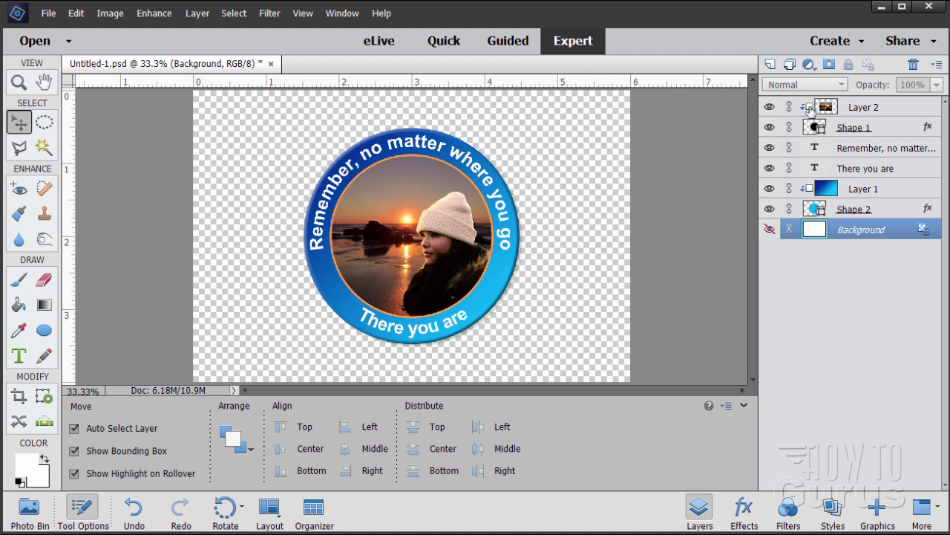
pyautogui.click(869, 109)
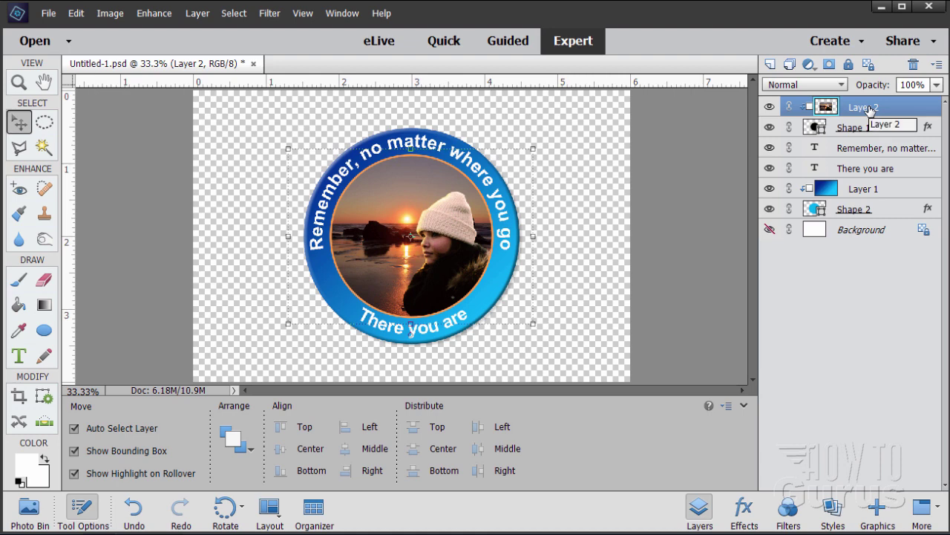
pyautogui.hotkey('ctrl', 'shift', 'alt', 'e')
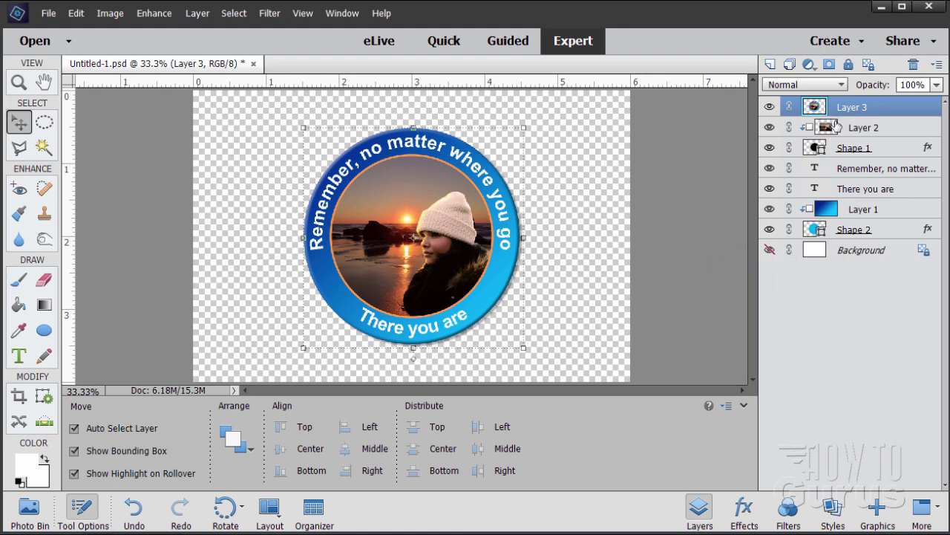
# Hide Layer 2, Shape 1, both text layers, Layer 1 and Shape 2, leaving only the merged logo layer visible.
pyautogui.click(769, 128)
pyautogui.click(769, 148)
pyautogui.click(769, 168)
pyautogui.click(769, 189)
pyautogui.click(769, 209)
pyautogui.click(770, 229)
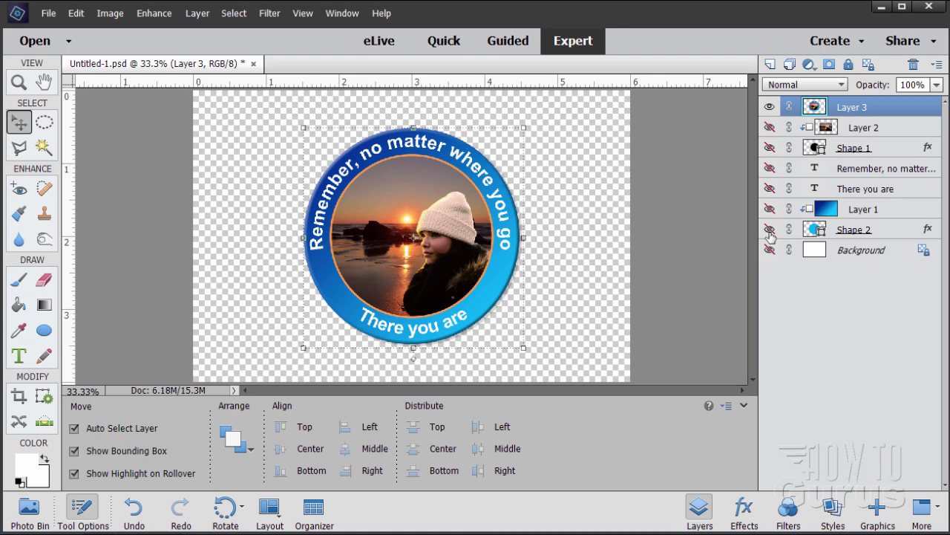
pyautogui.click(770, 107)
pyautogui.click(769, 107)
pyautogui.click(769, 107)
pyautogui.click(769, 106)
# Float the logo document in its own window and open the recently edited hot-air-balloons-1253229.jpg as a docked document.
pyautogui.moveTo(203, 69); pyautogui.dragTo(684, 213)
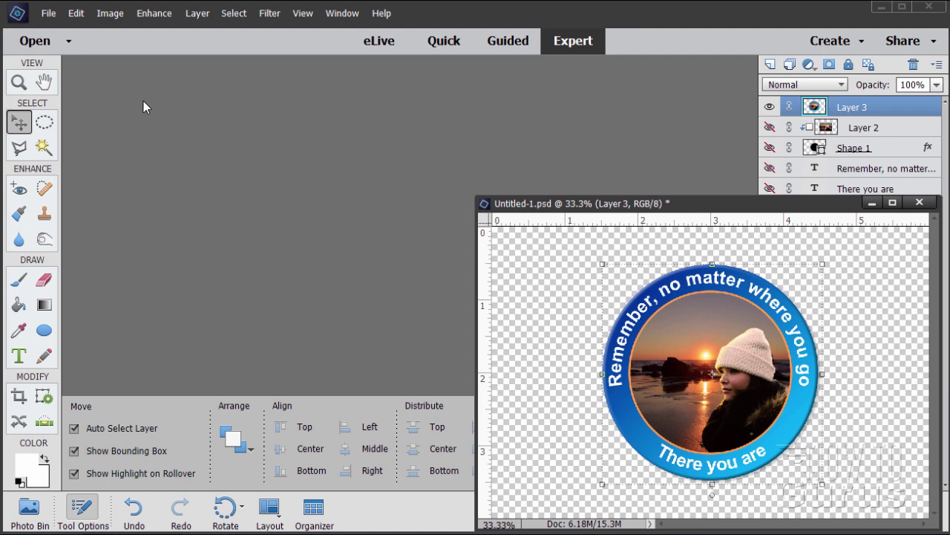
pyautogui.click(49, 14)
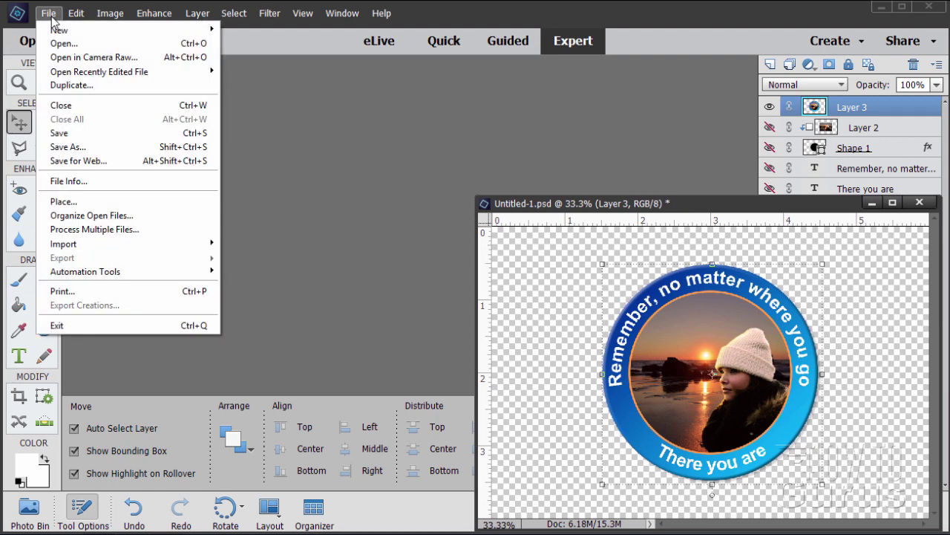
pyautogui.moveTo(96, 72)
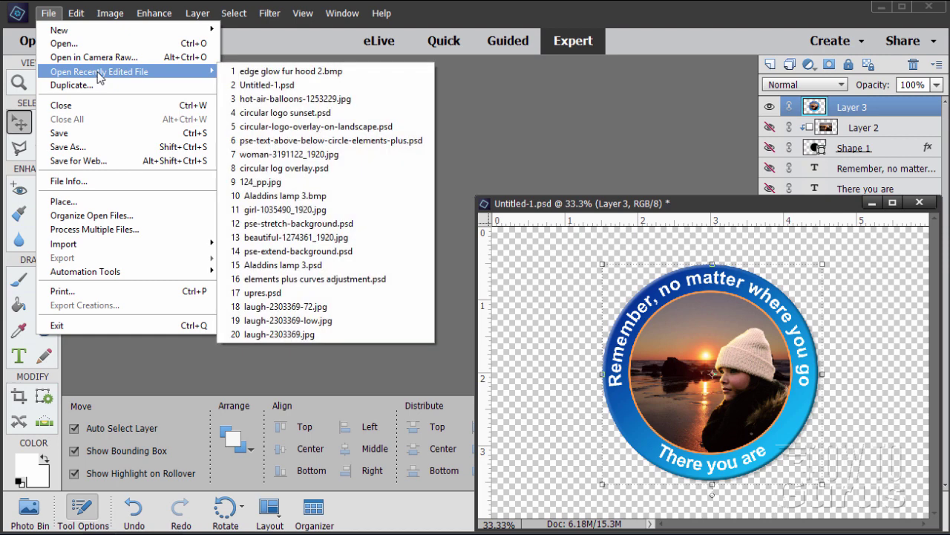
pyautogui.click(293, 104)
pyautogui.moveTo(324, 72)
pyautogui.mouseDown()
pyautogui.moveTo(342, 86)
pyautogui.moveTo(338, 66)
pyautogui.mouseUp()
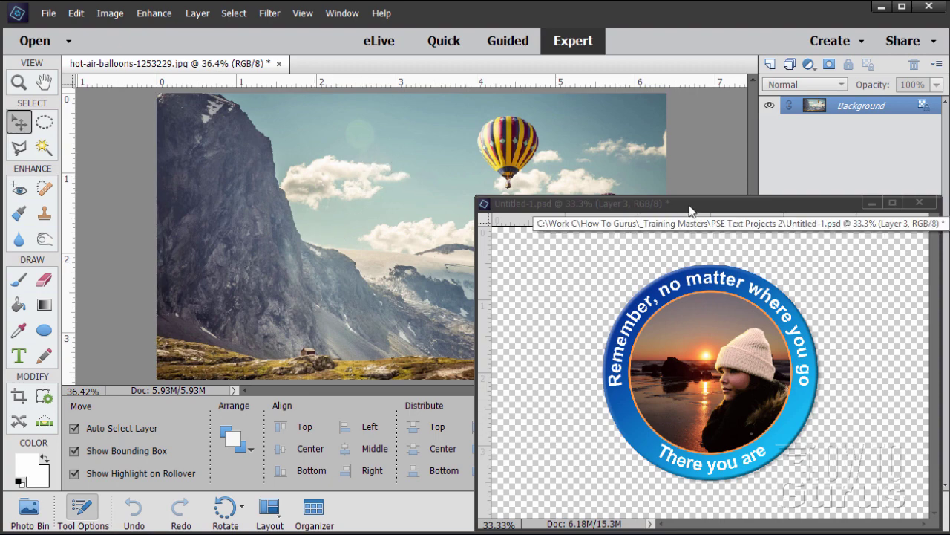
# Copy the merged logo layer, Layer 3, into the hot-air balloon image and minimize the logo document's window.
pyautogui.moveTo(690, 211); pyautogui.dragTo(699, 208)
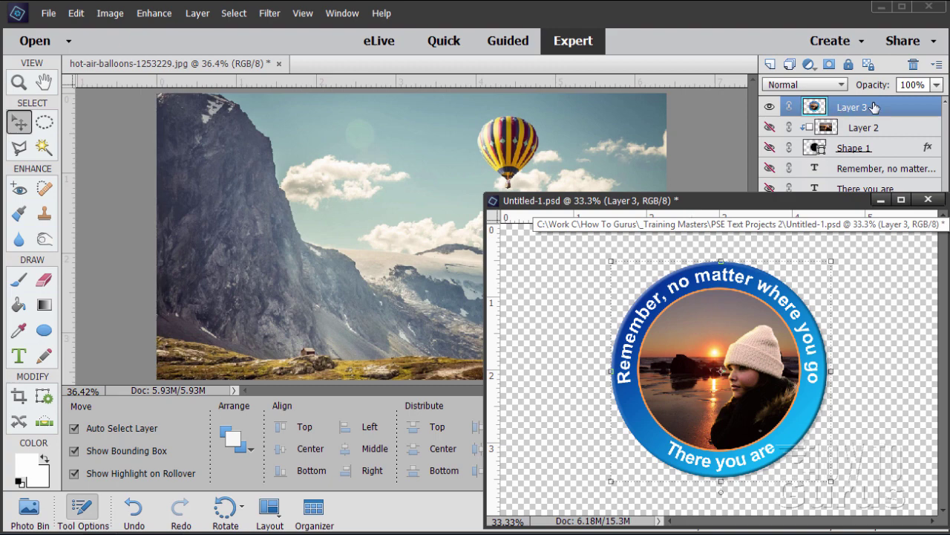
pyautogui.moveTo(819, 109); pyautogui.dragTo(357, 216)
pyautogui.moveTo(557, 205); pyautogui.dragTo(317, 212)
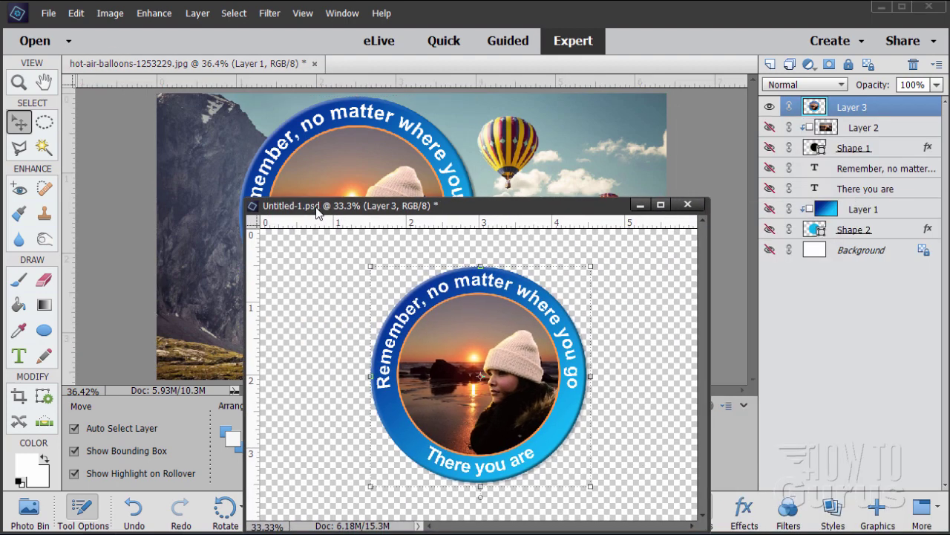
pyautogui.click(640, 204)
# Scale the logo down to about half its size and place it in the lower-right corner of the balloon photo.
pyautogui.moveTo(450, 267); pyautogui.dragTo(606, 295)
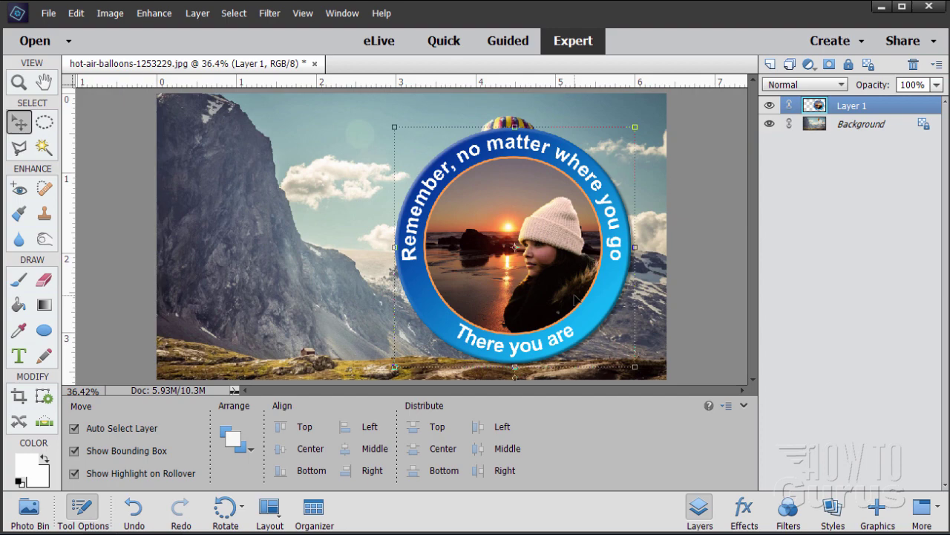
pyautogui.moveTo(395, 128); pyautogui.dragTo(528, 246)
pyautogui.moveTo(584, 346); pyautogui.dragTo(590, 337)
pyautogui.click(587, 375)
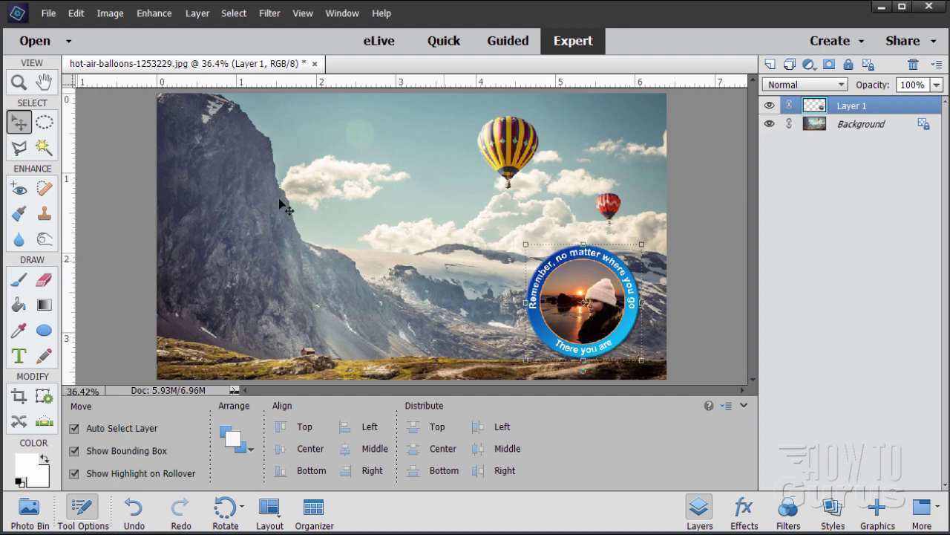
# Examine the logo's lower-right edge and shadow against the landscape at 200% zoom, and view the whole composite with the logo deselected.
pyautogui.click(19, 83)
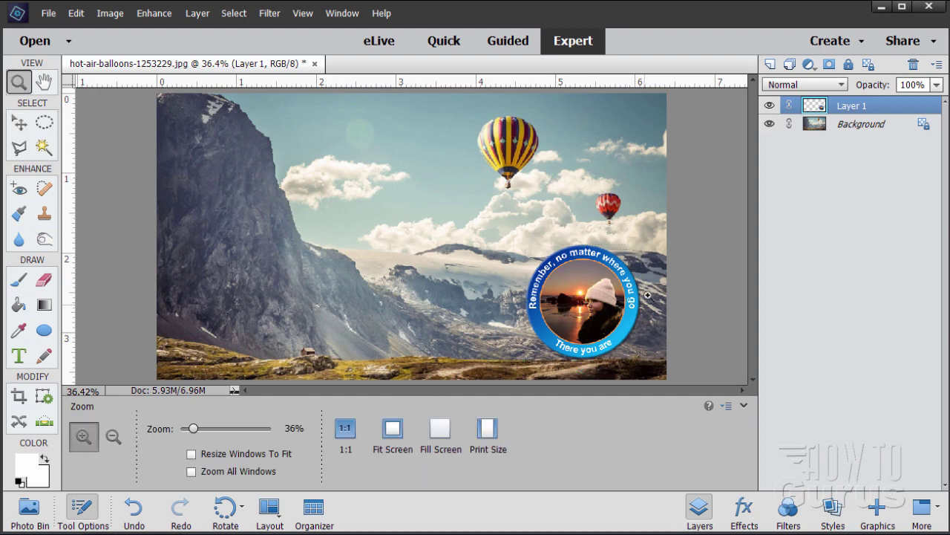
pyautogui.click(637, 341)
pyautogui.click(632, 336)
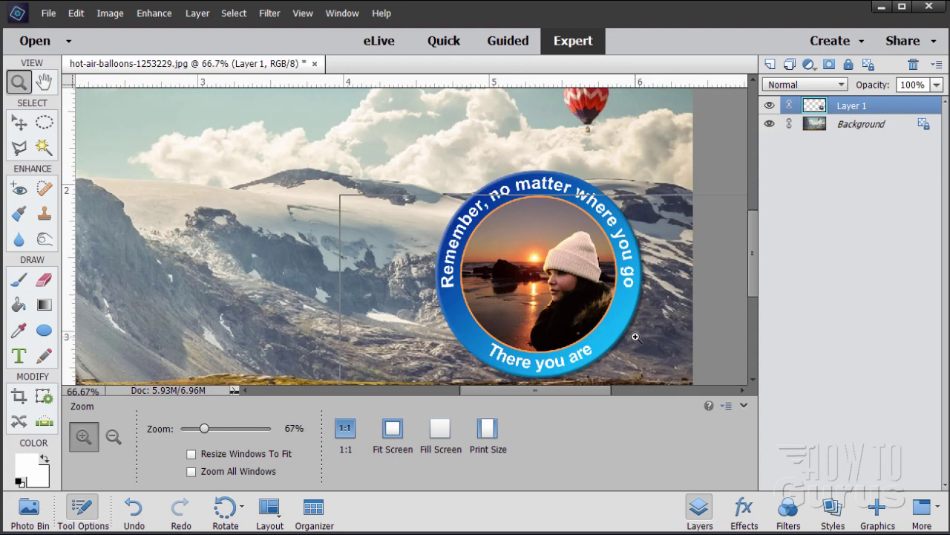
pyautogui.click(635, 336)
pyautogui.click(634, 335)
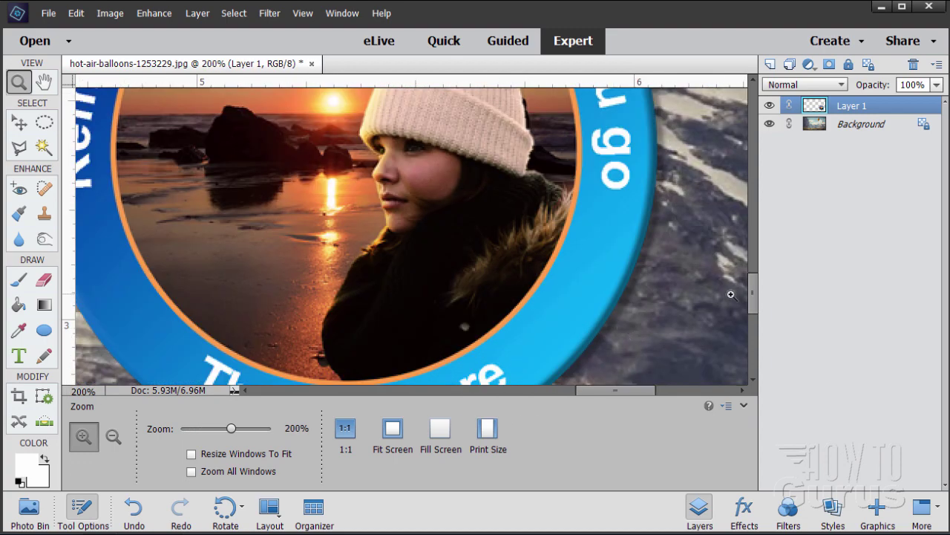
pyautogui.moveTo(752, 291); pyautogui.dragTo(751, 303)
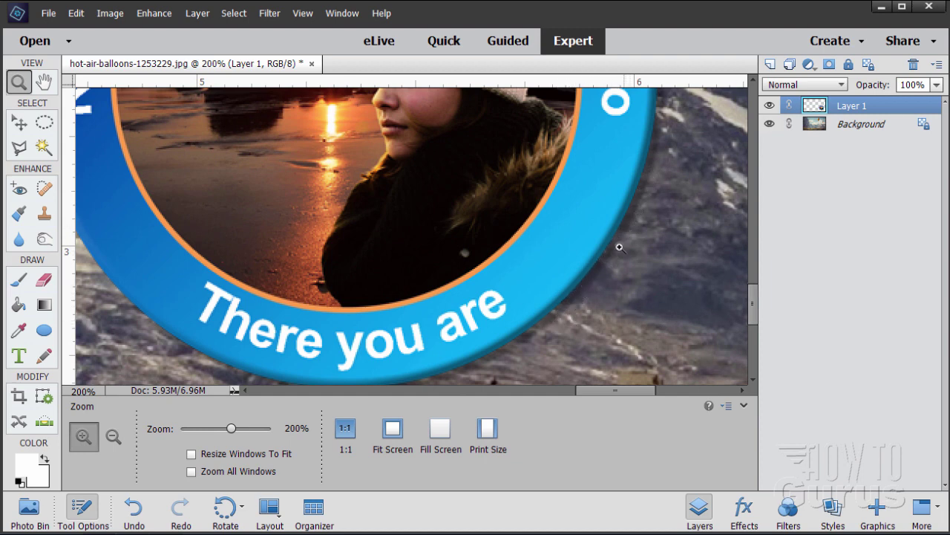
pyautogui.click(393, 429)
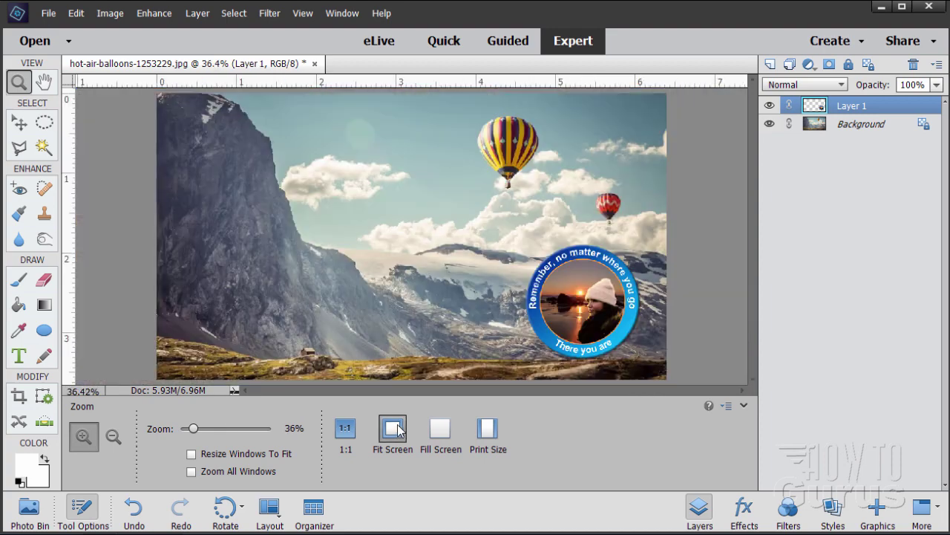
pyautogui.click(22, 124)
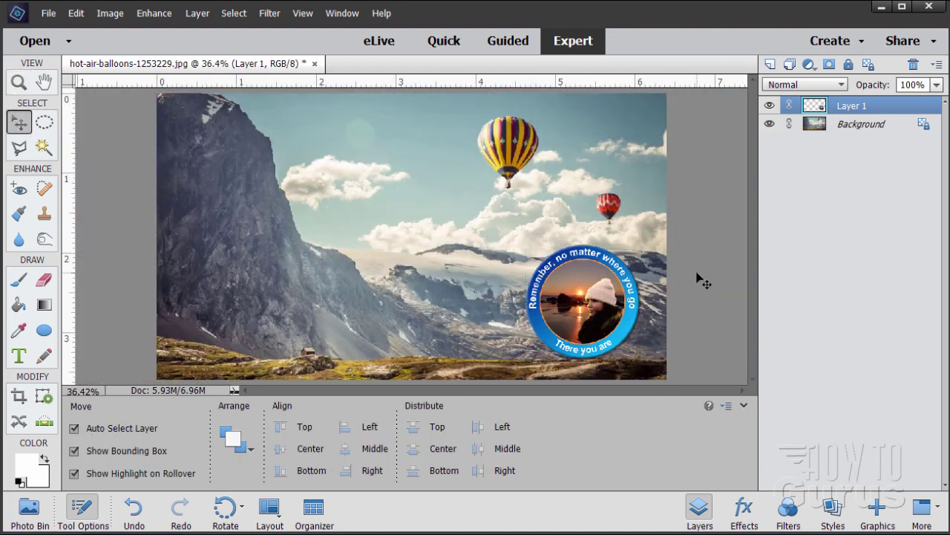
pyautogui.click(647, 254)
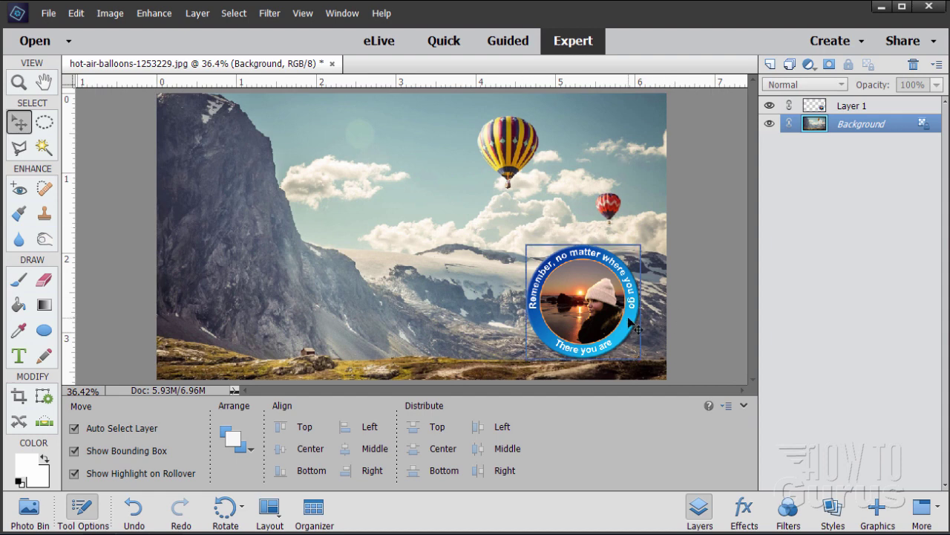